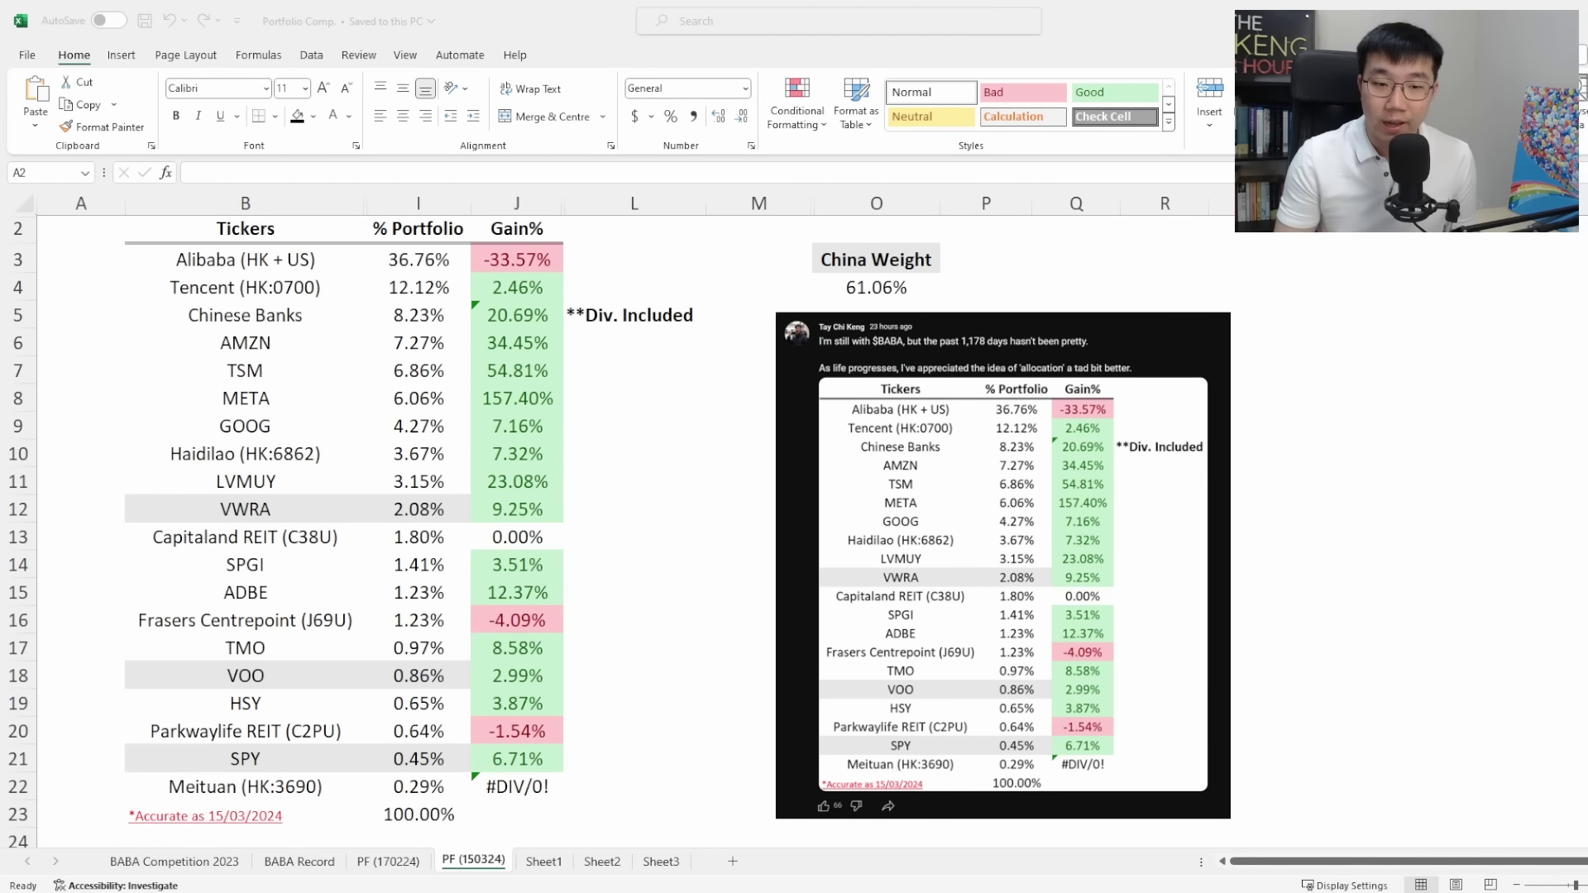
- Review the holdings' ticker names, % Portfolio values and Gain% figures, checking SPY's Gain% formula
click(150, 810)
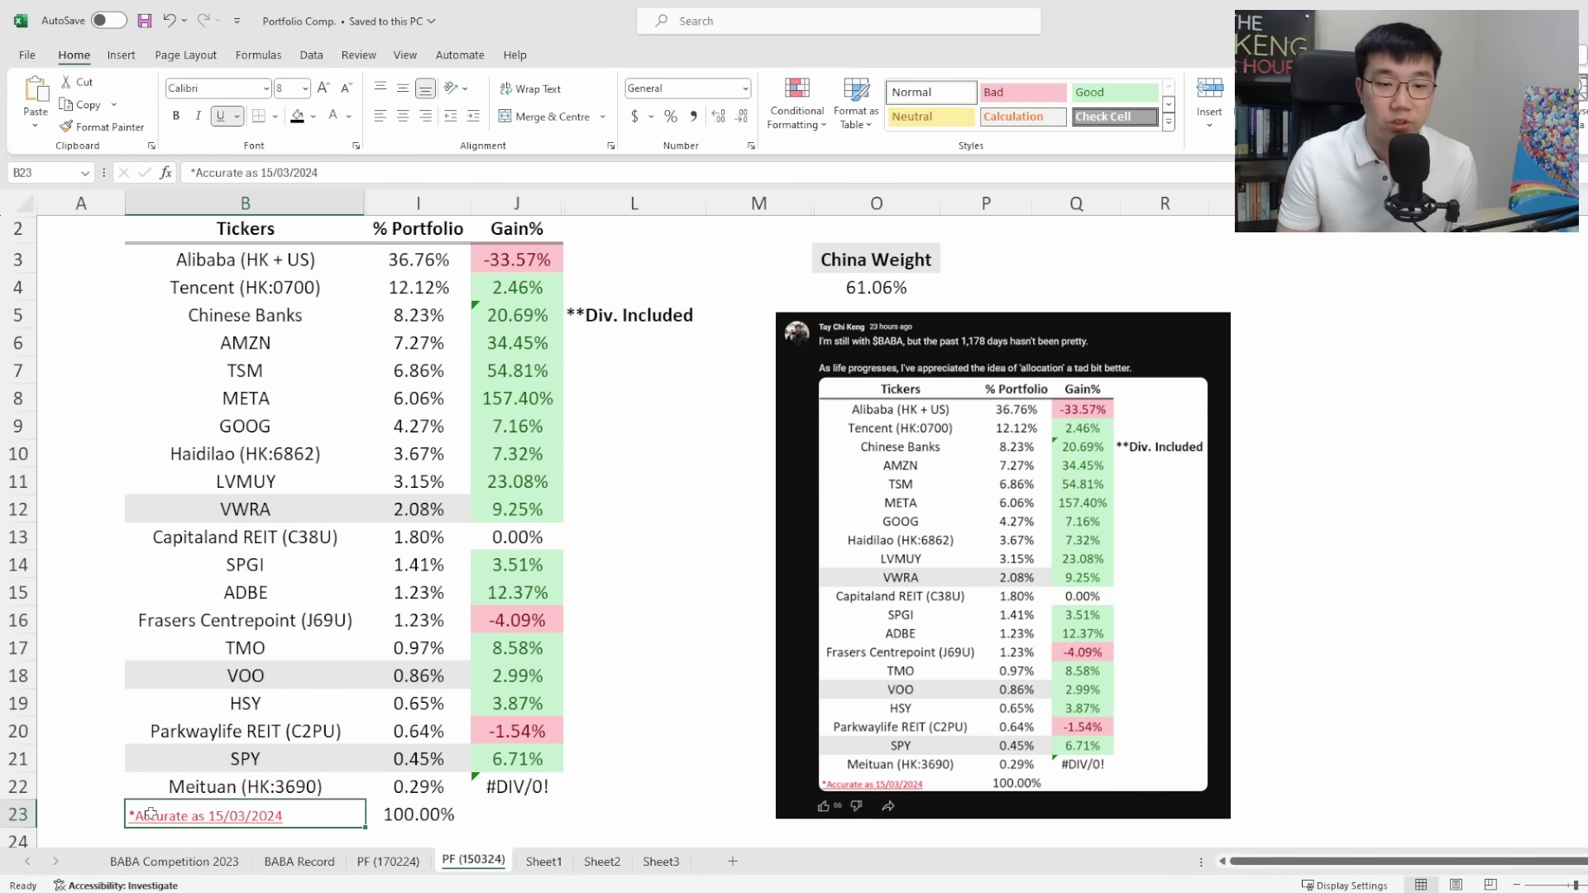
click(55, 231)
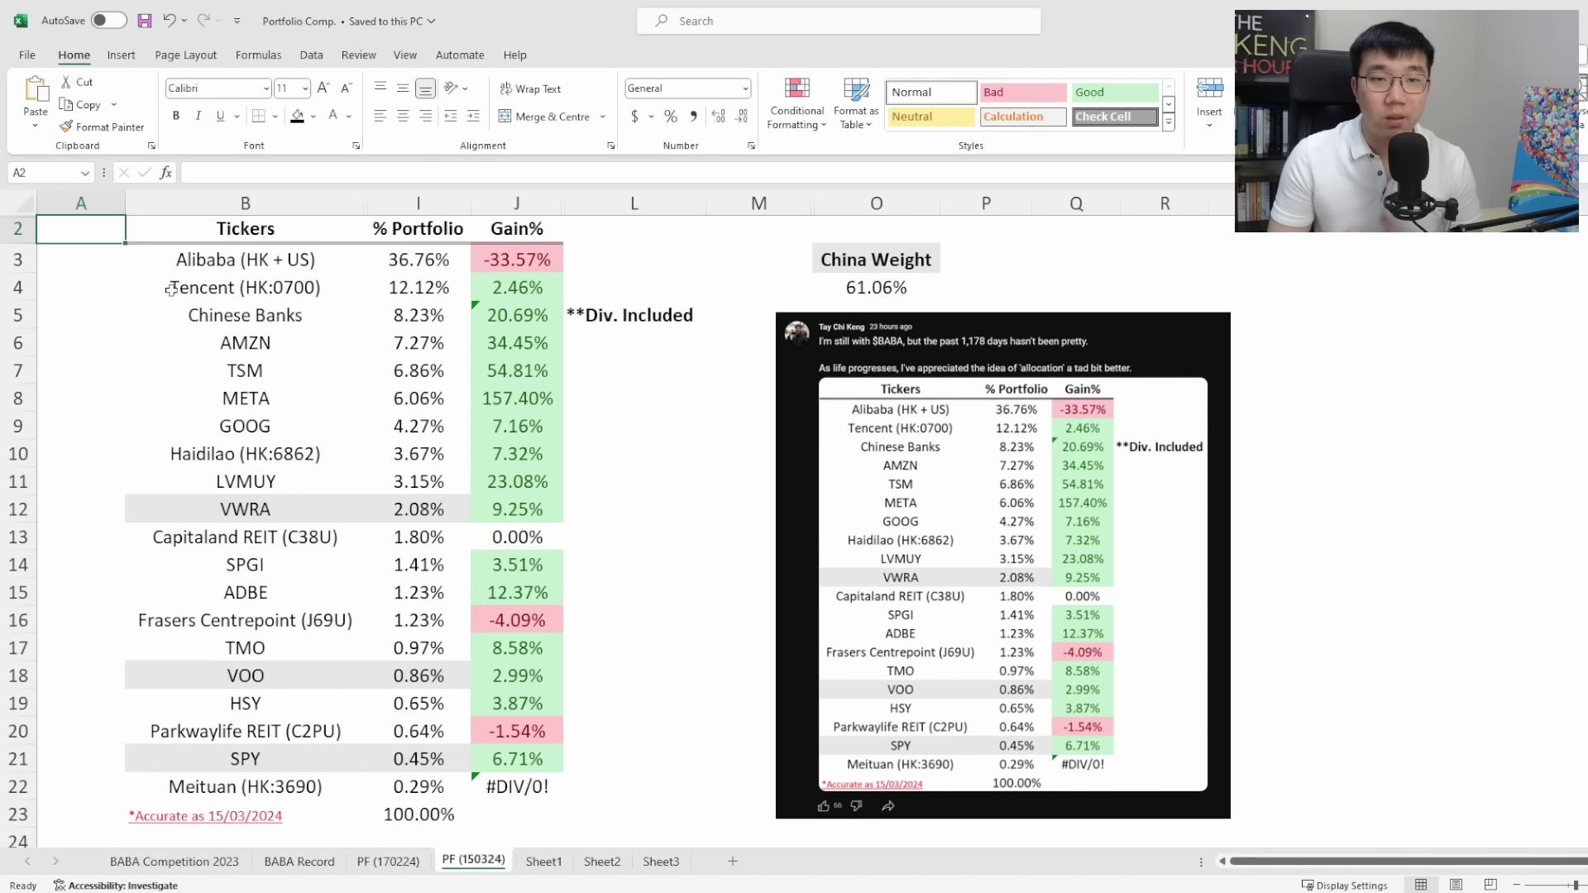
drag(176, 263, 261, 759)
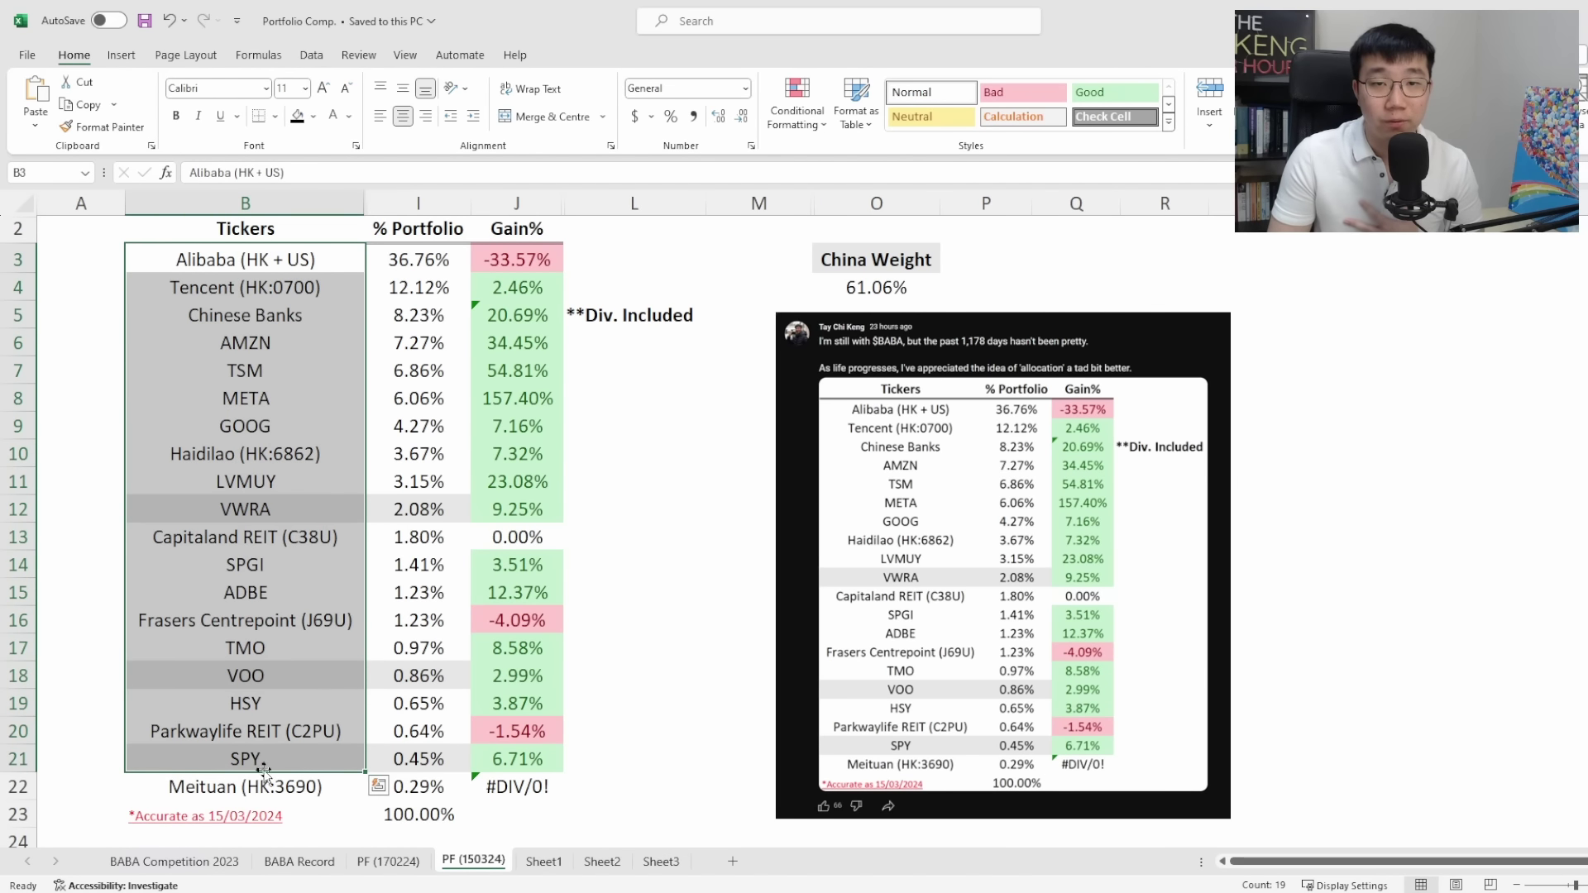
drag(419, 261, 418, 736)
scroll(446, 538, up, 1)
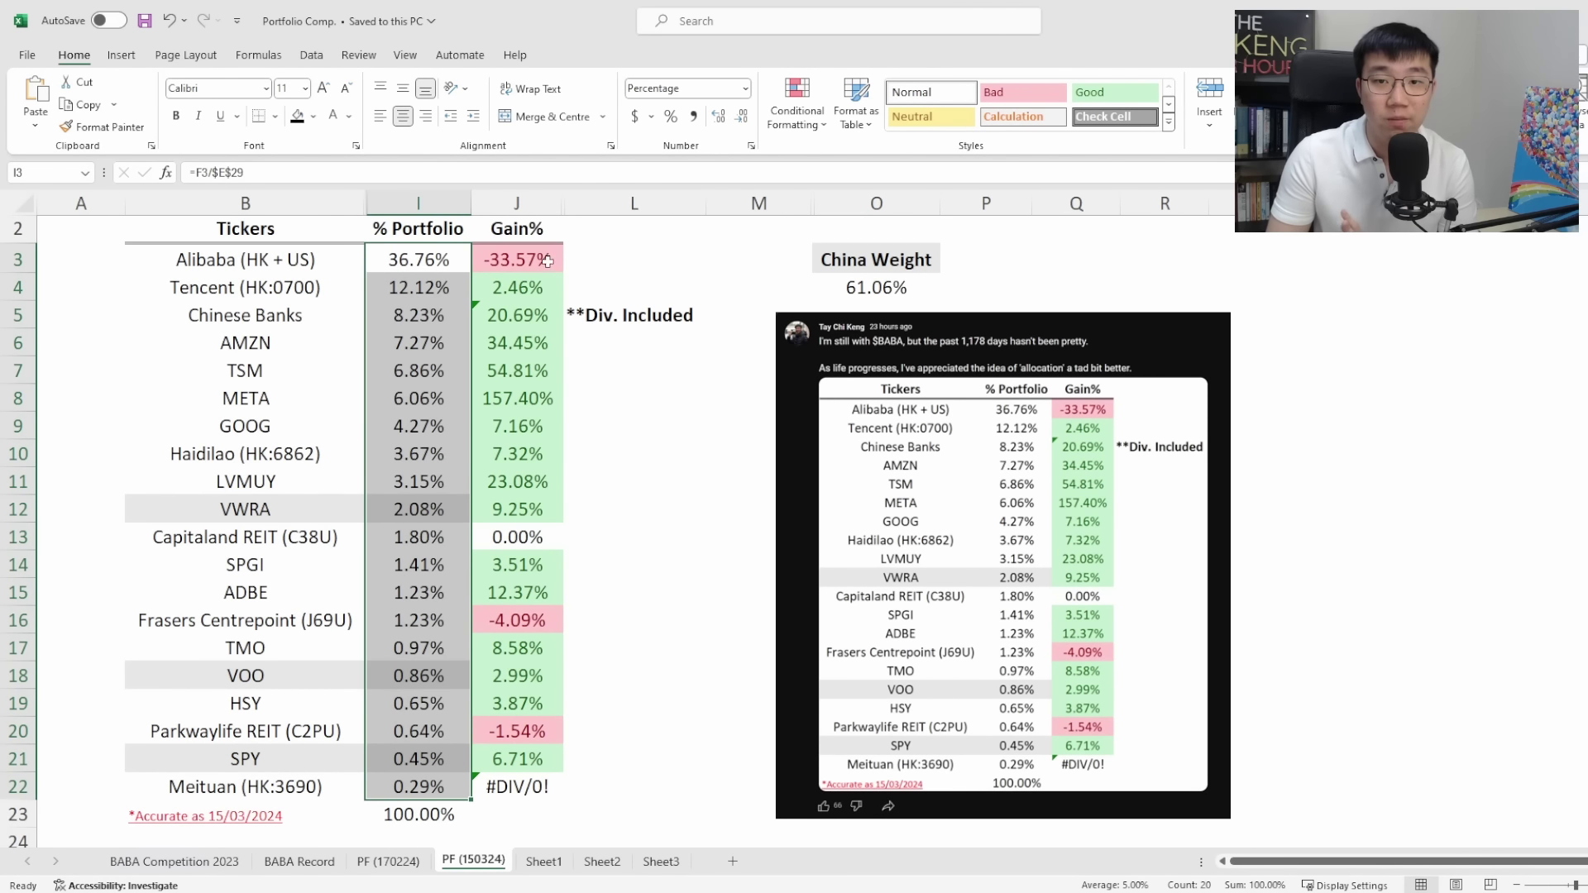
drag(517, 260, 552, 759)
click(546, 760)
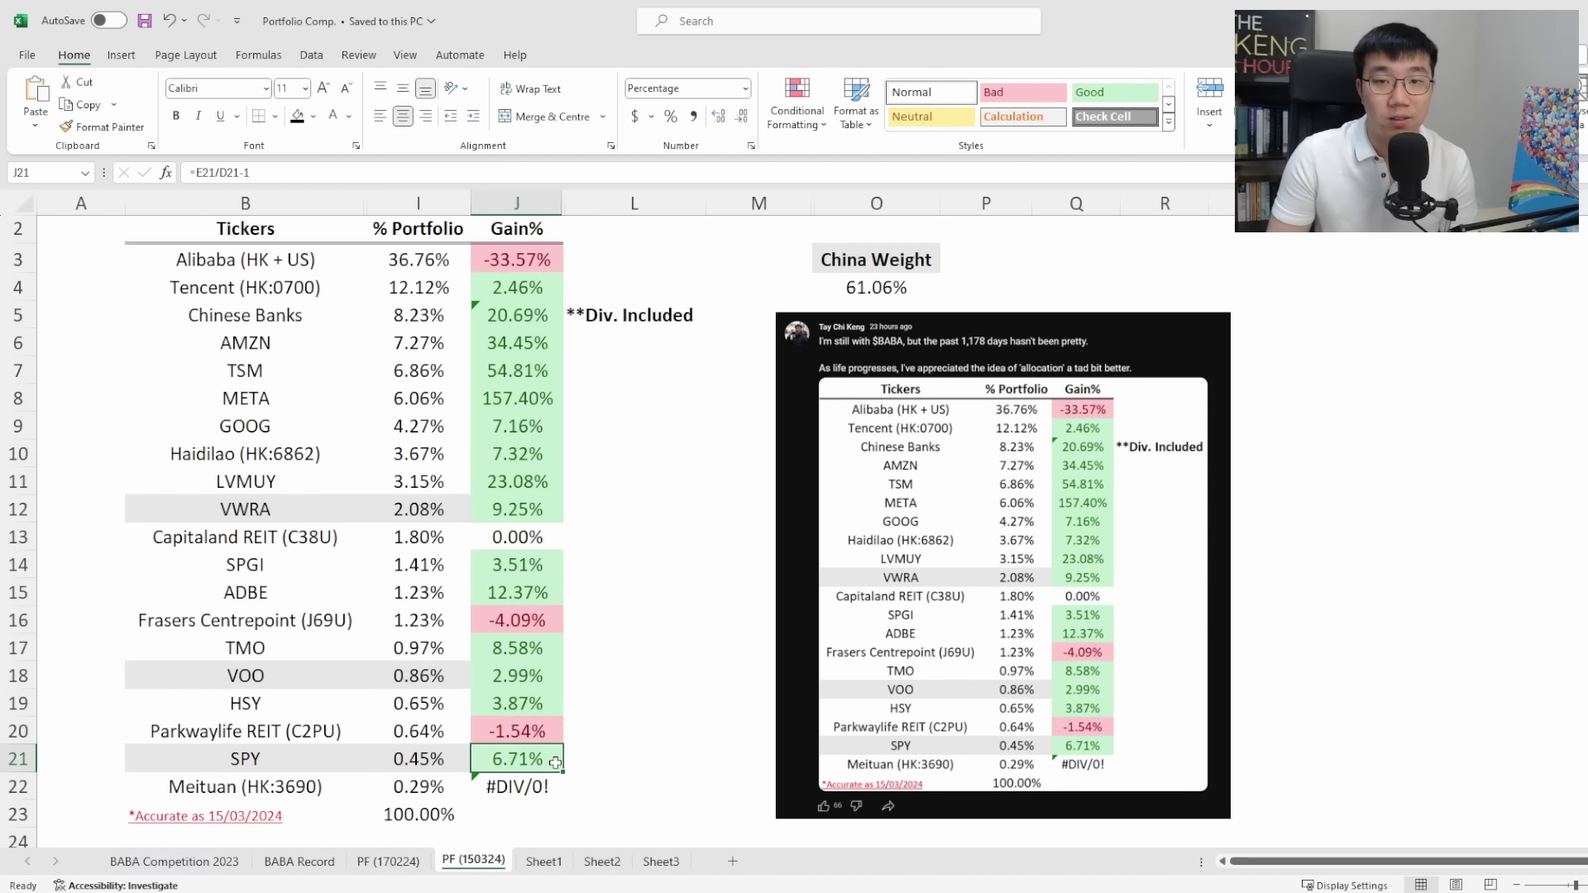
- Highlight the ticker list, Frasers Centrepoint (J69U) and the Gain% column, checking Capitaland REIT's formula
click(115, 231)
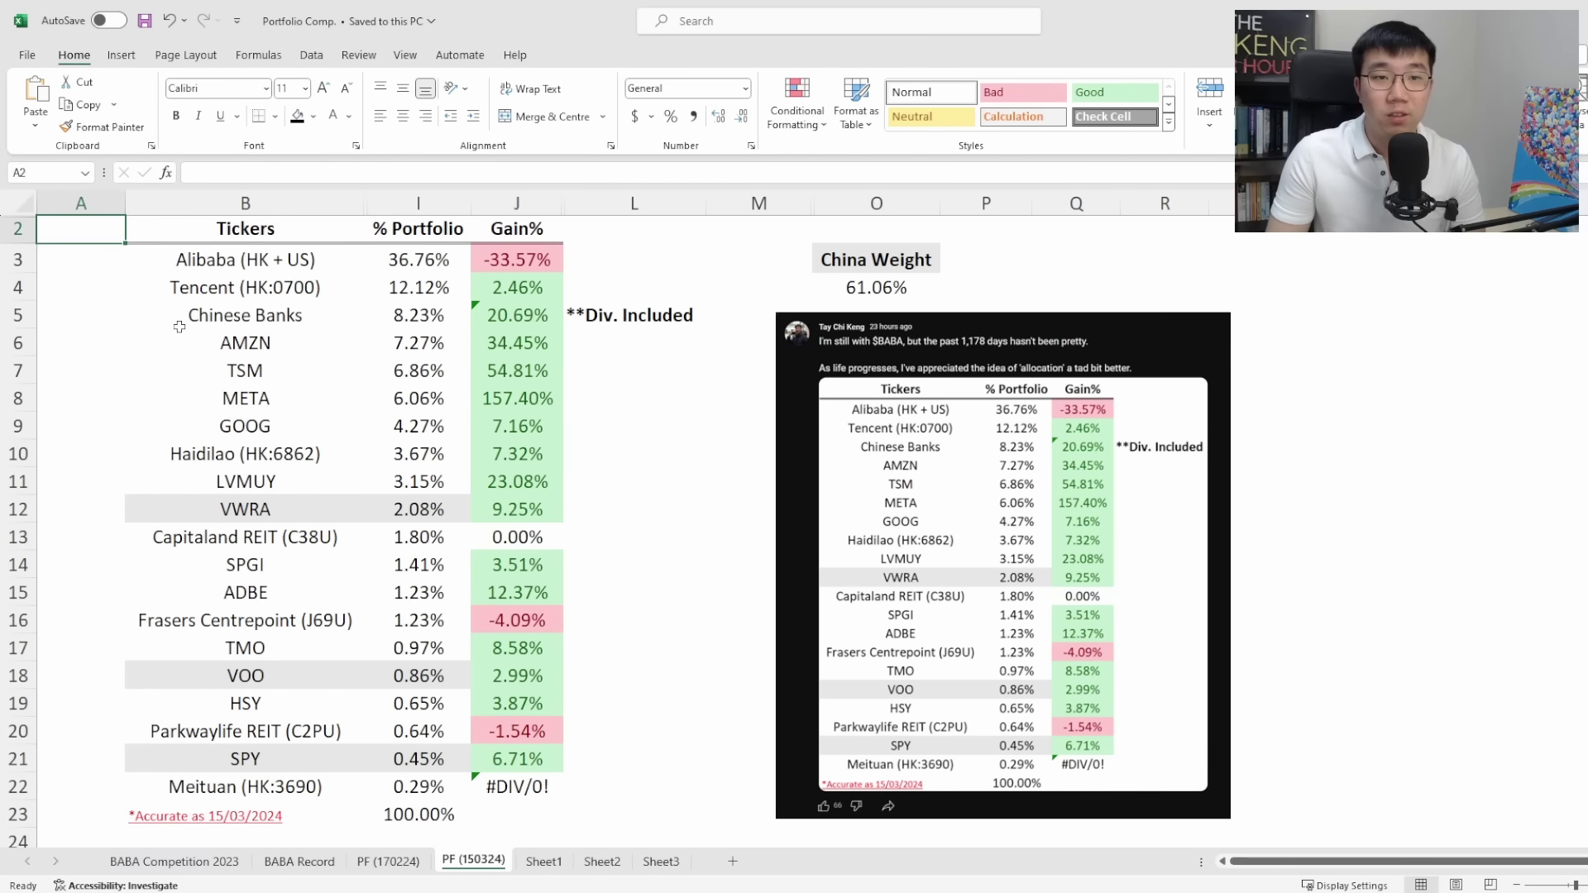
drag(301, 266, 326, 657)
click(316, 610)
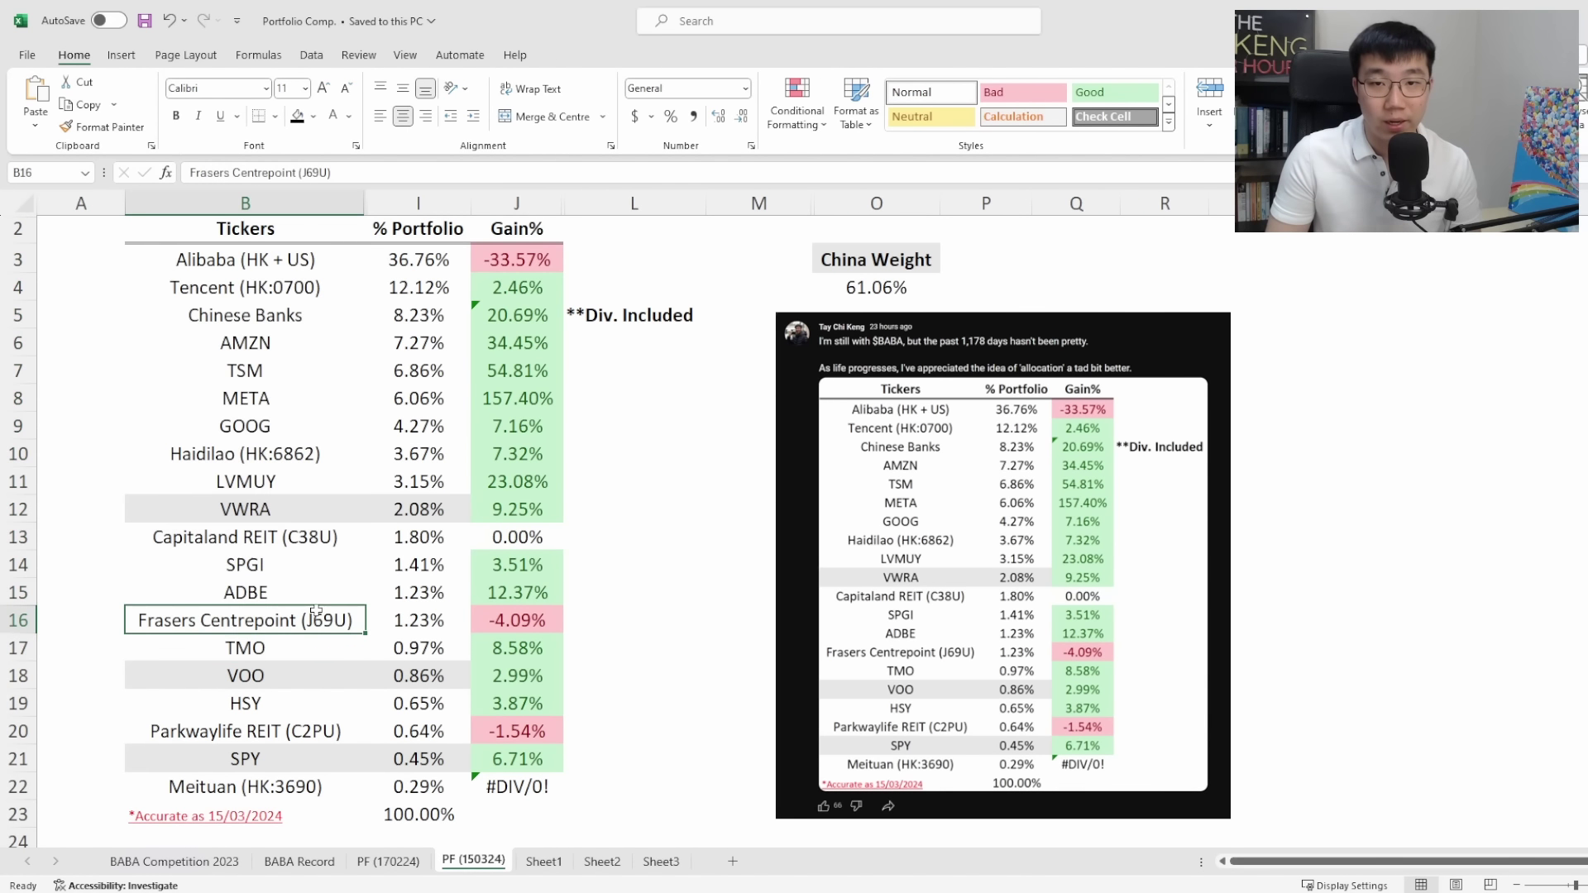
click(517, 204)
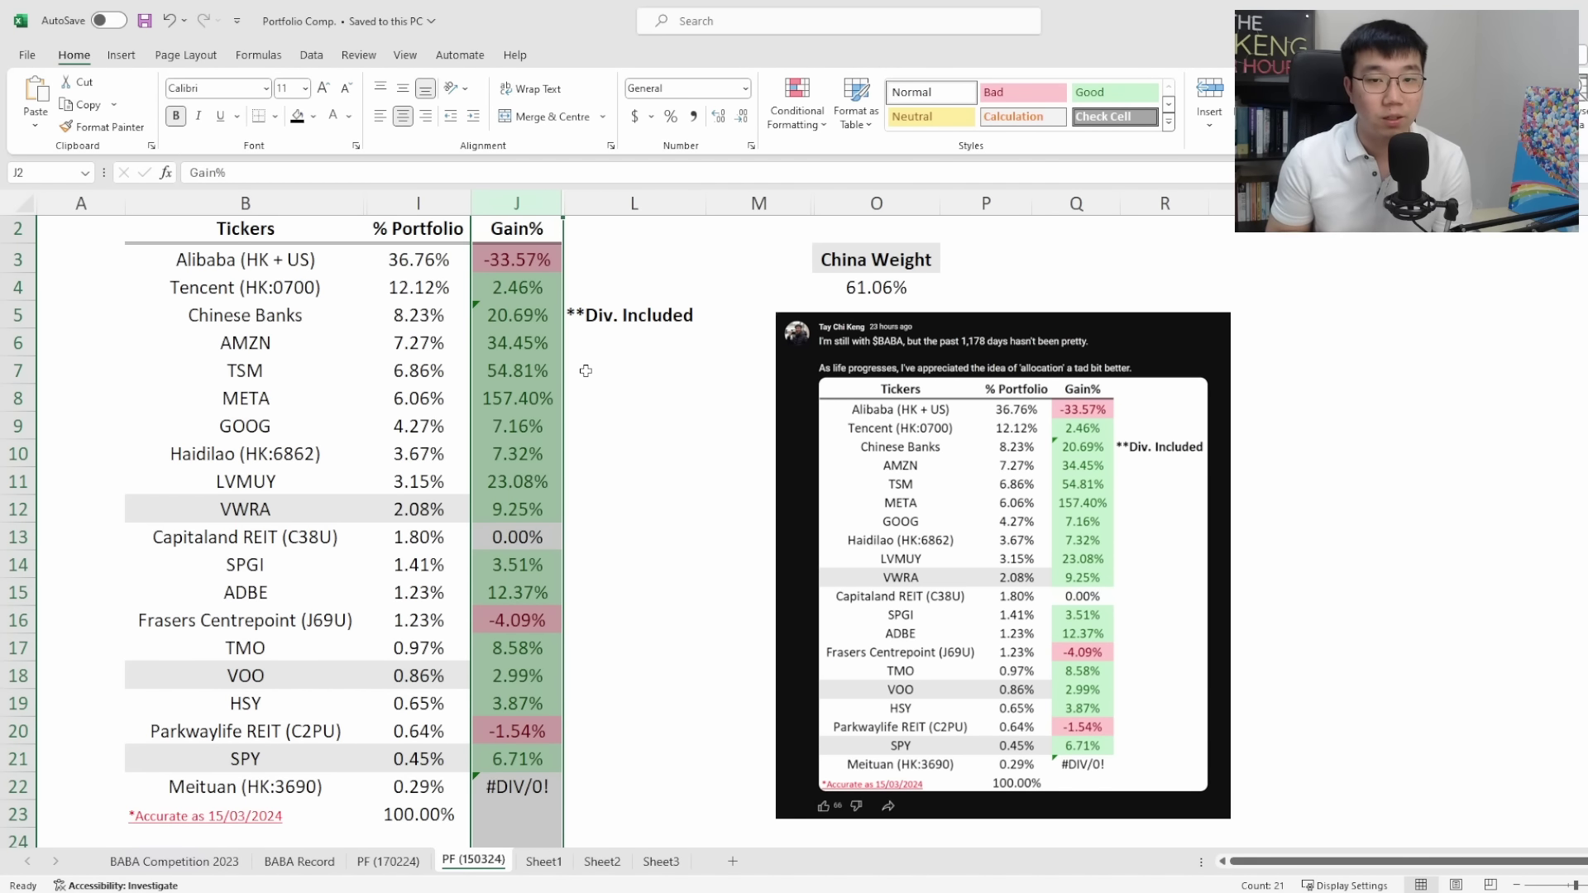
click(552, 546)
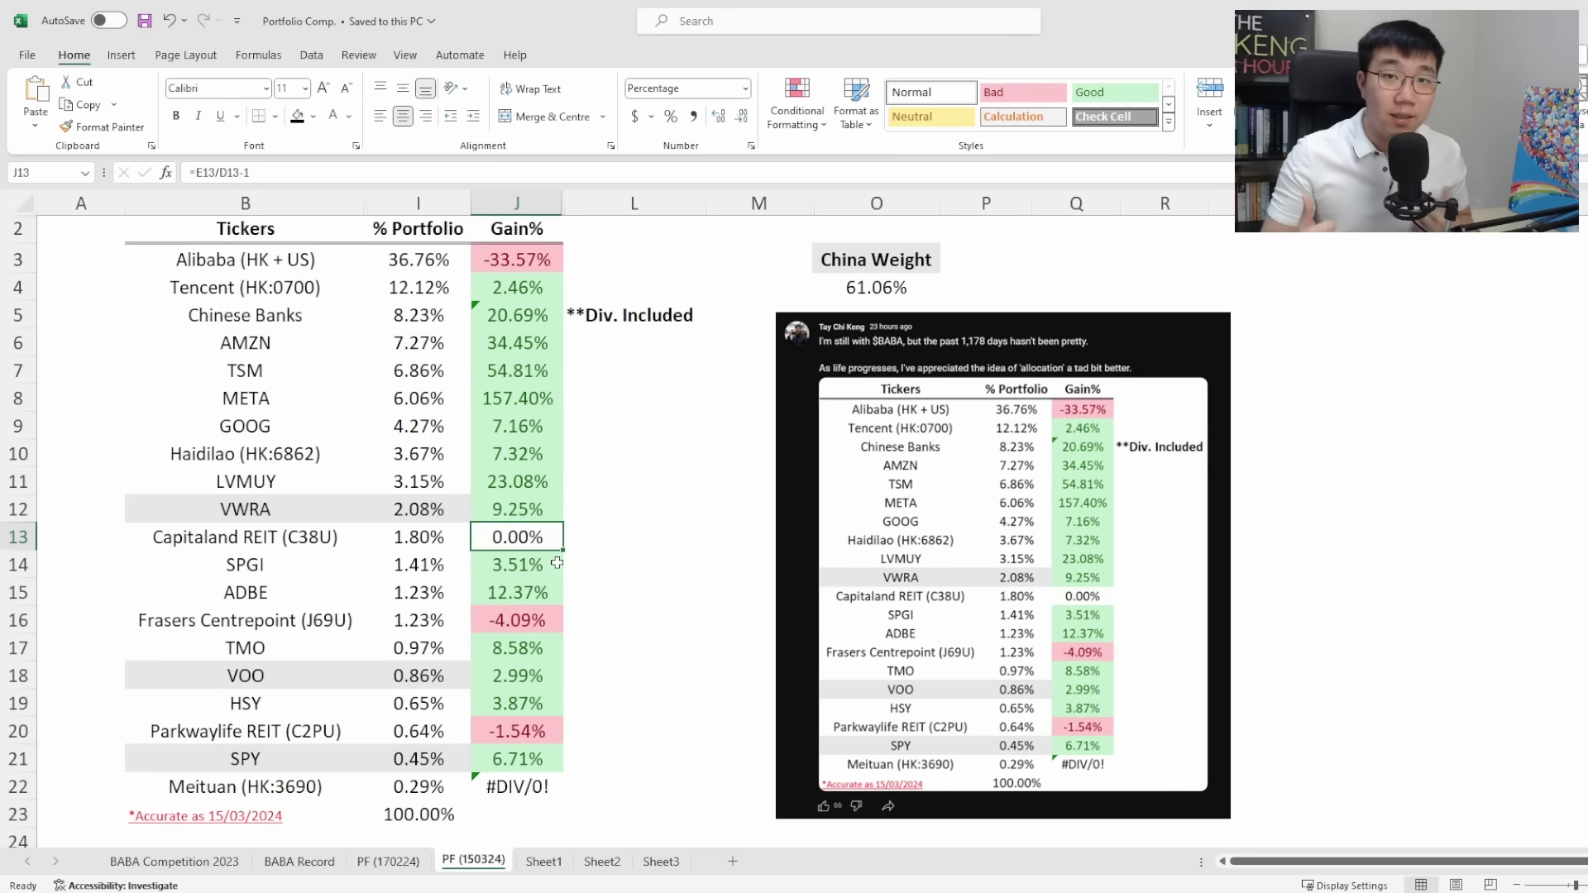
key(ctrl+Home)
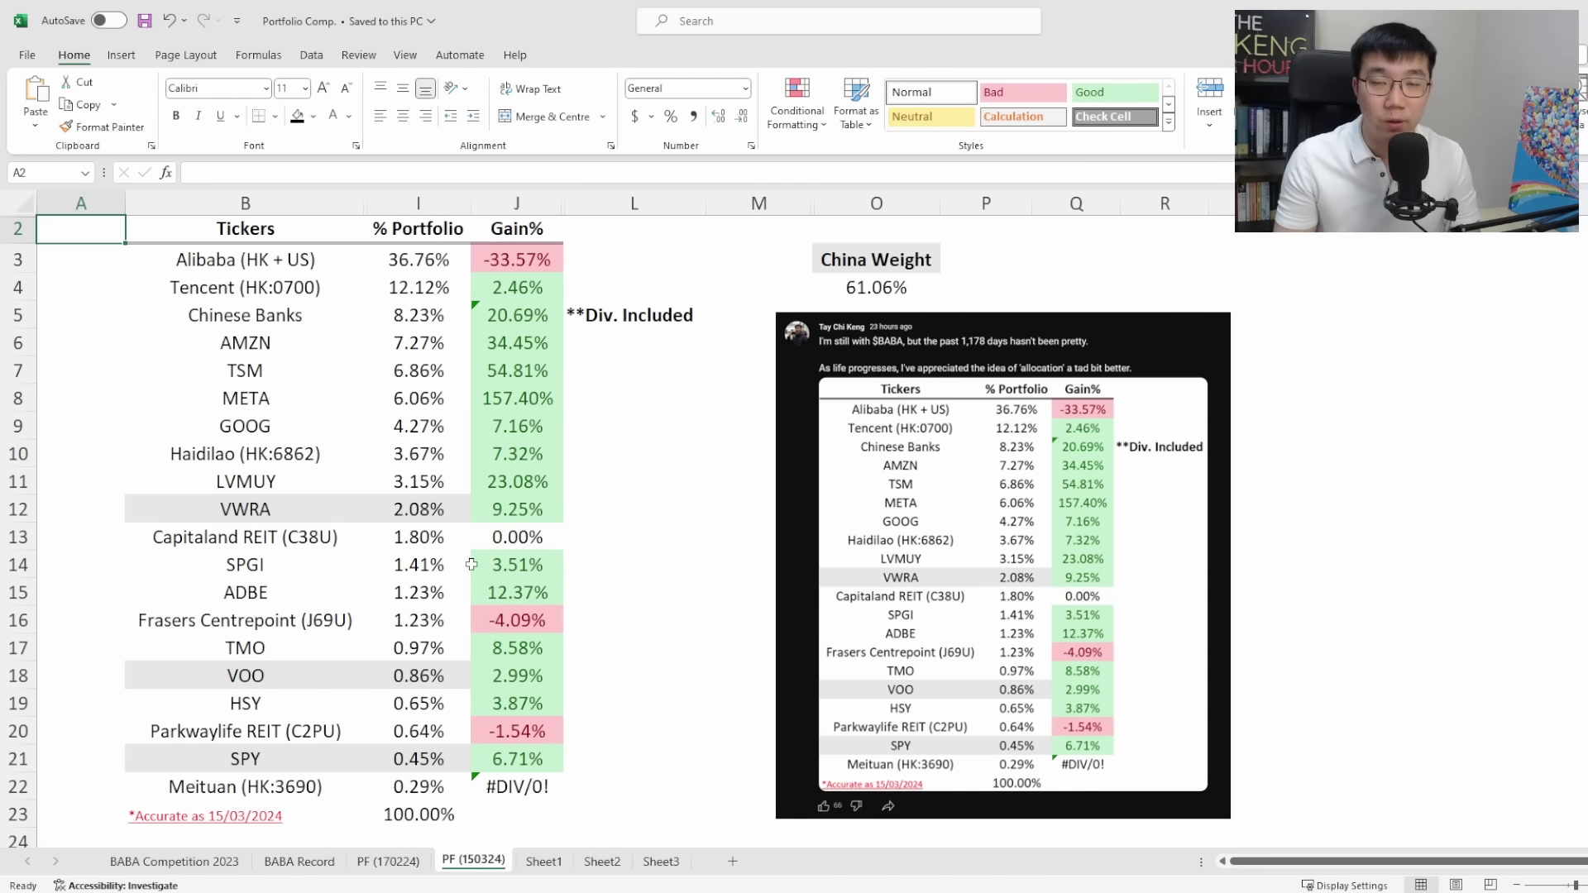
- Scroll down to the % Gain/Loss box and back up, then go to Sheet1
scroll(429, 560, down, 3)
scroll(422, 563, down, 1)
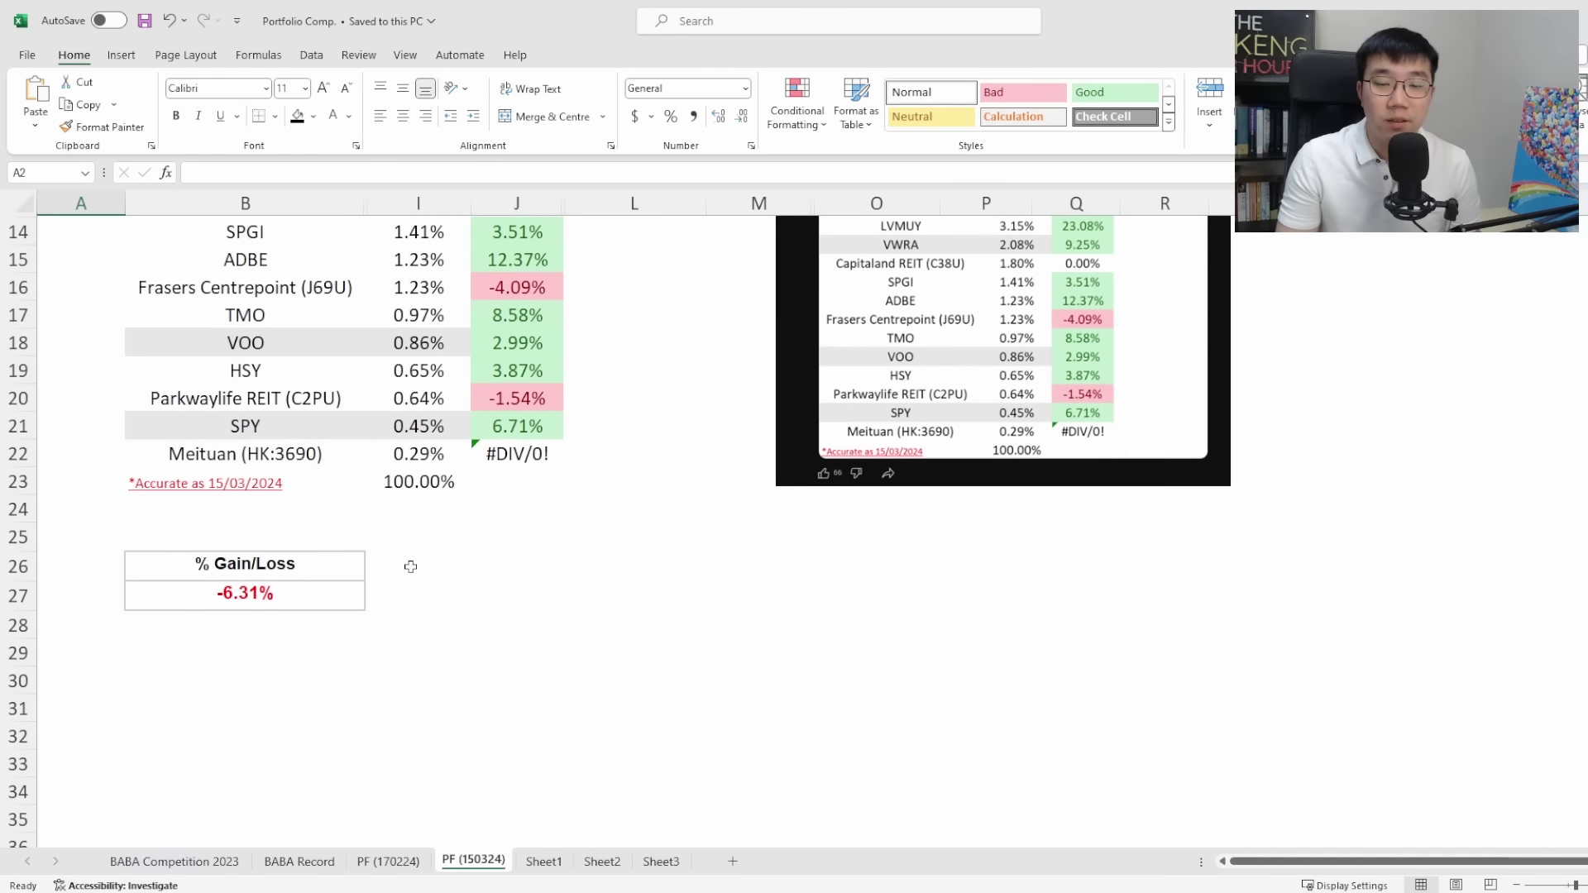
scroll(344, 648, up, 4)
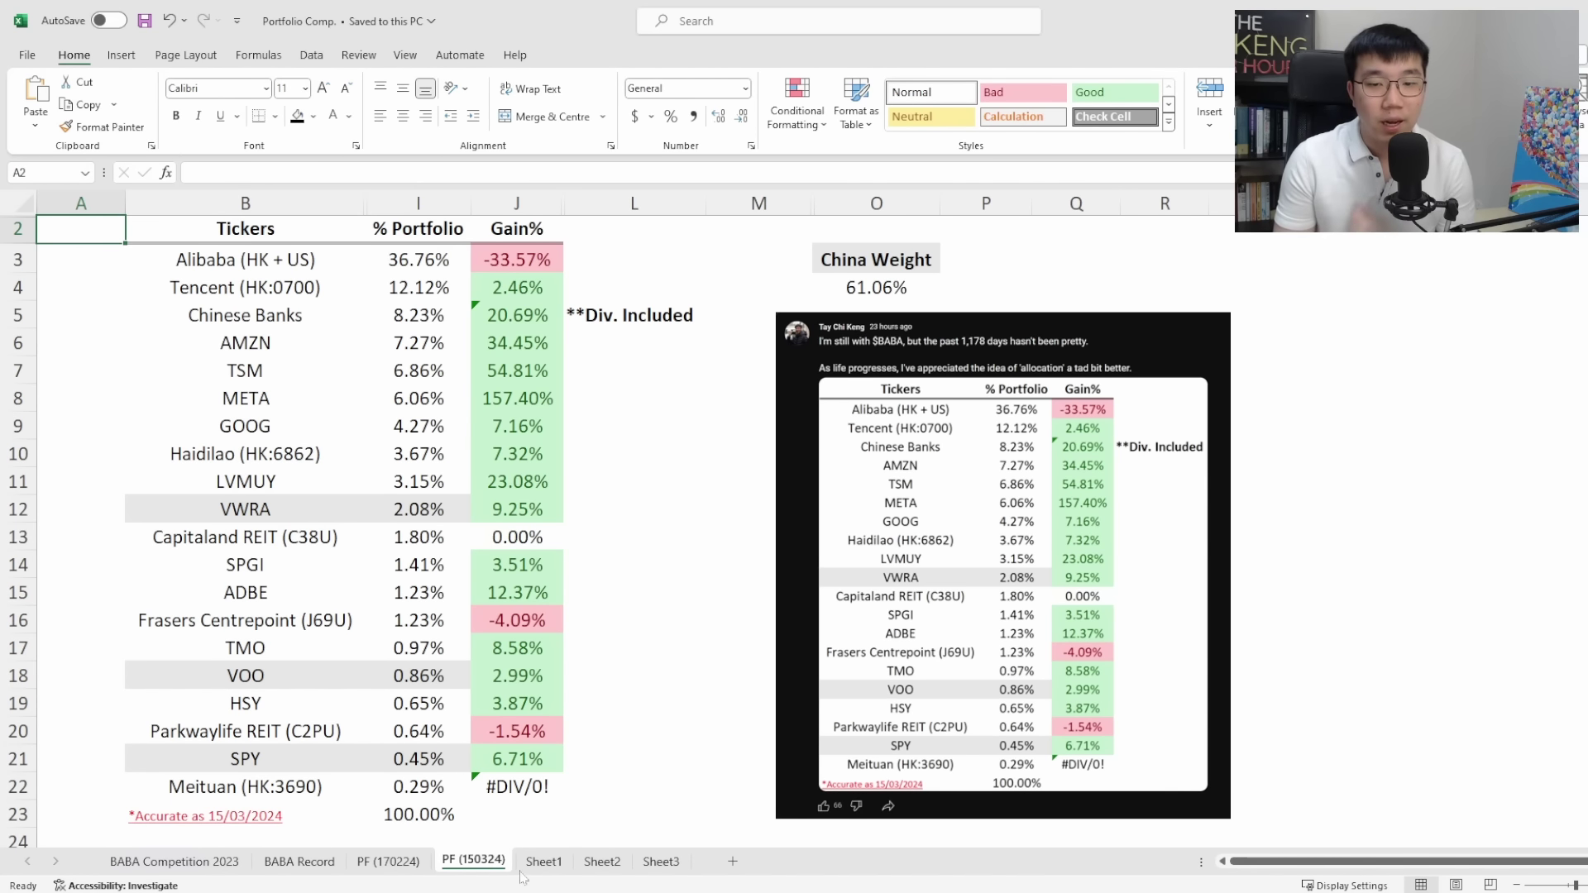
click(544, 861)
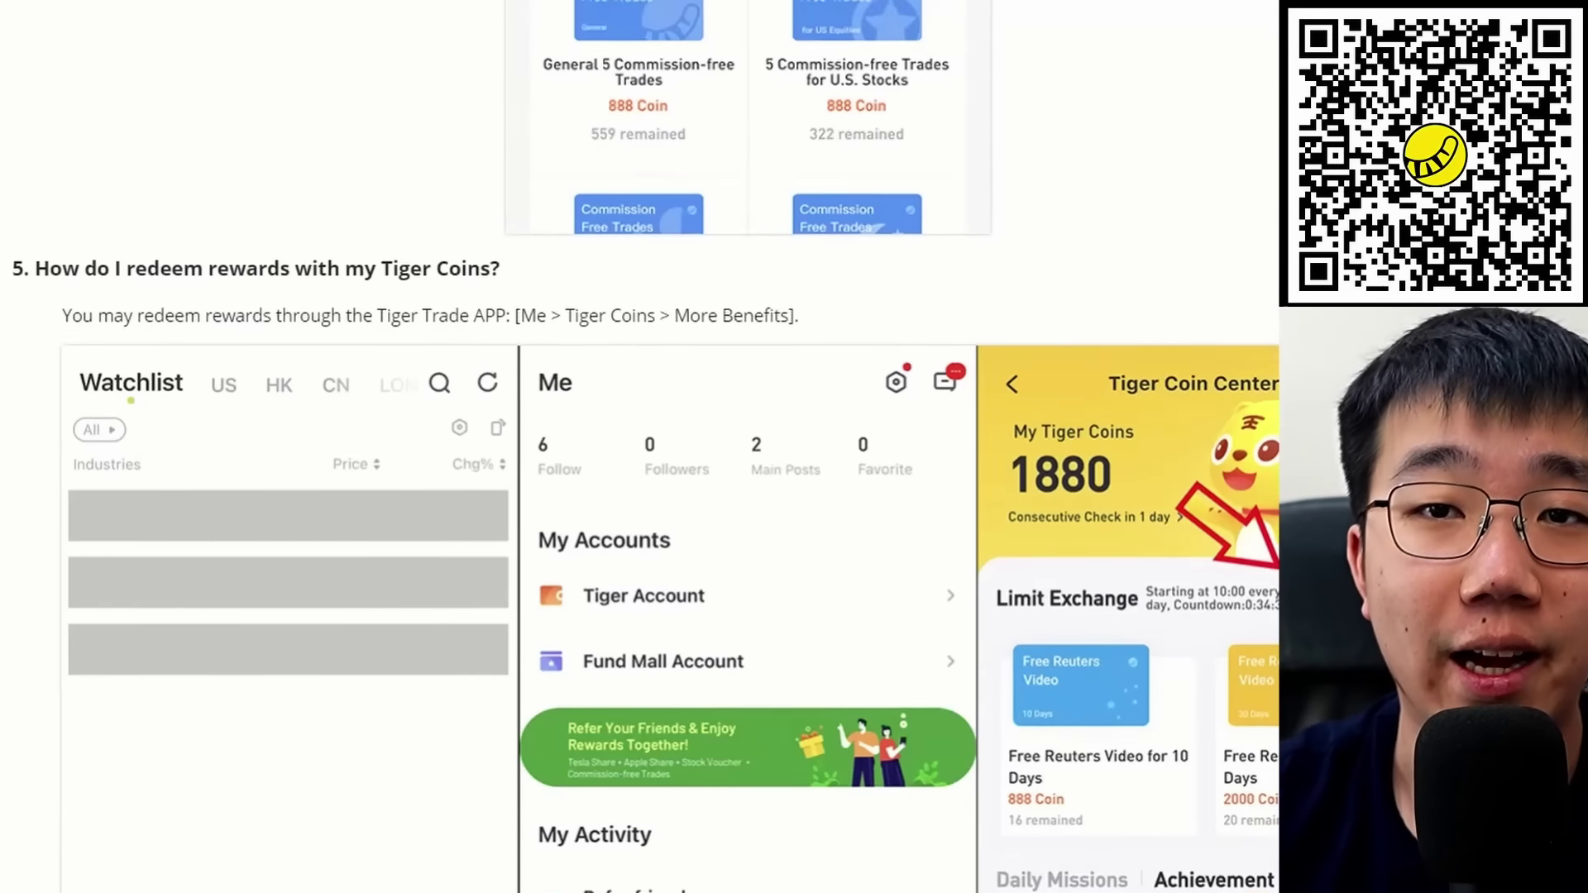
scroll(637, 447, down, 20)
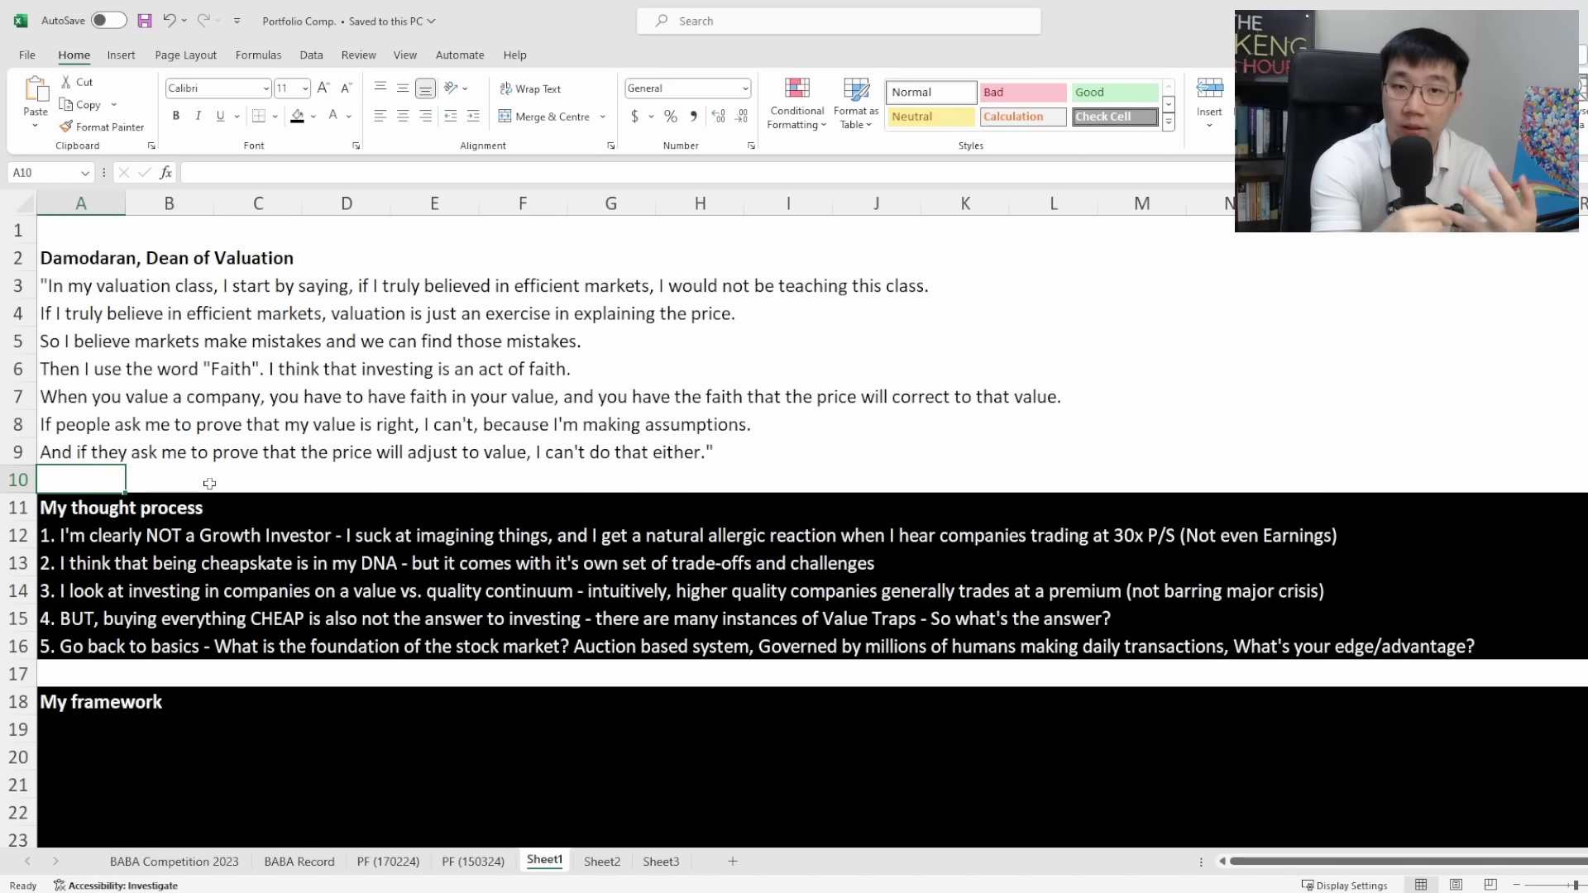
- Scroll Sheet1 down to the My framework list and select the blank row below the notes
scroll(210, 483, down, 5)
click(98, 259)
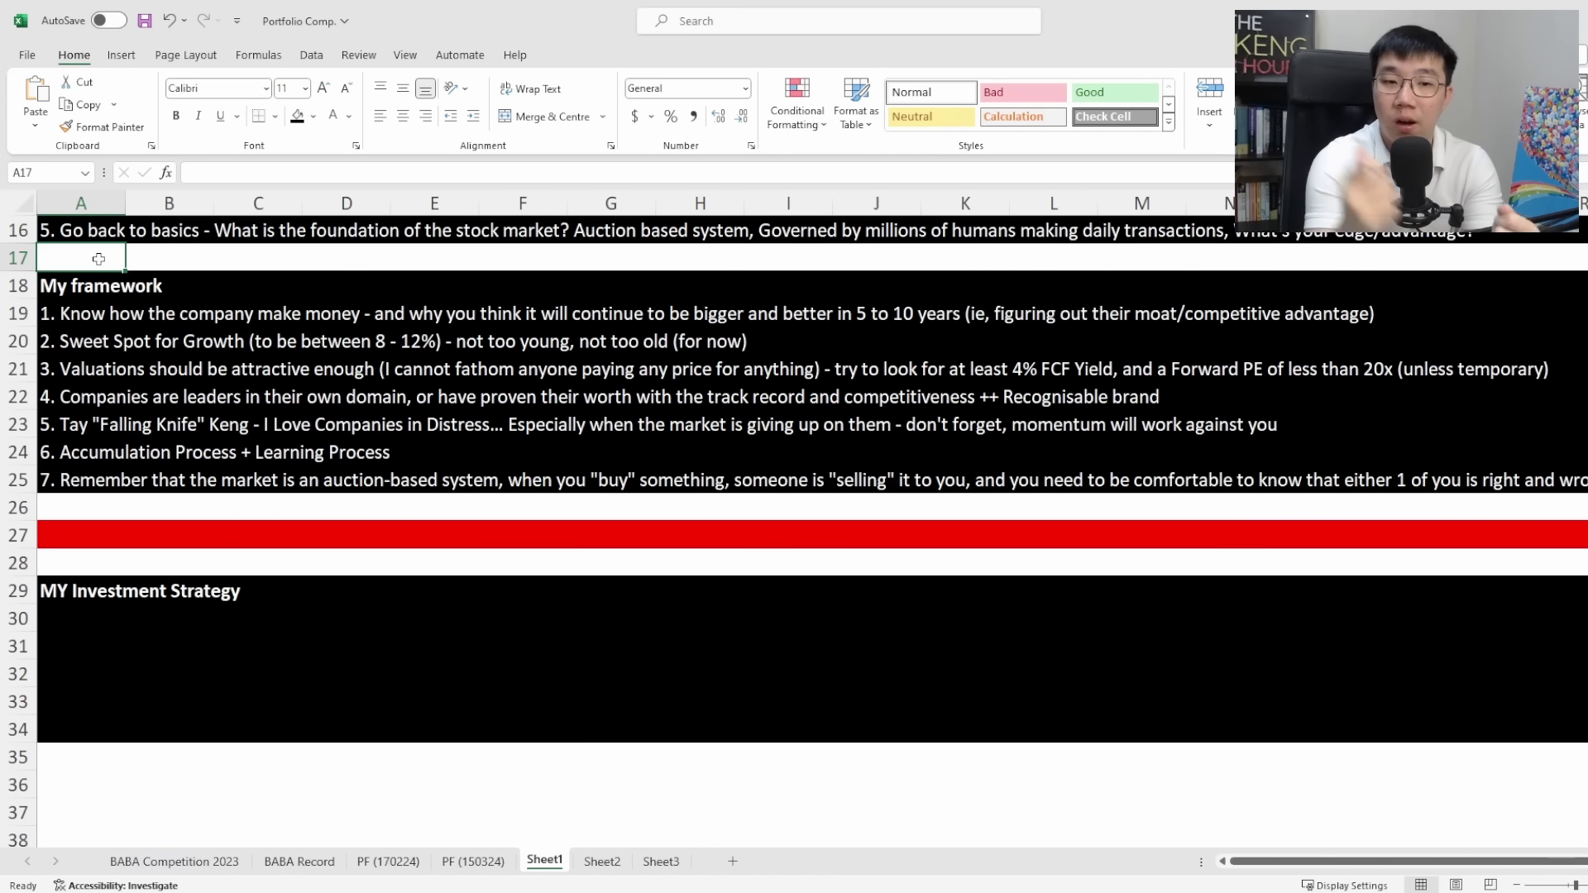
- Undo twice to restore Sheet1's red-row disclaimer and the investment strategy notes
key(ctrl+z)
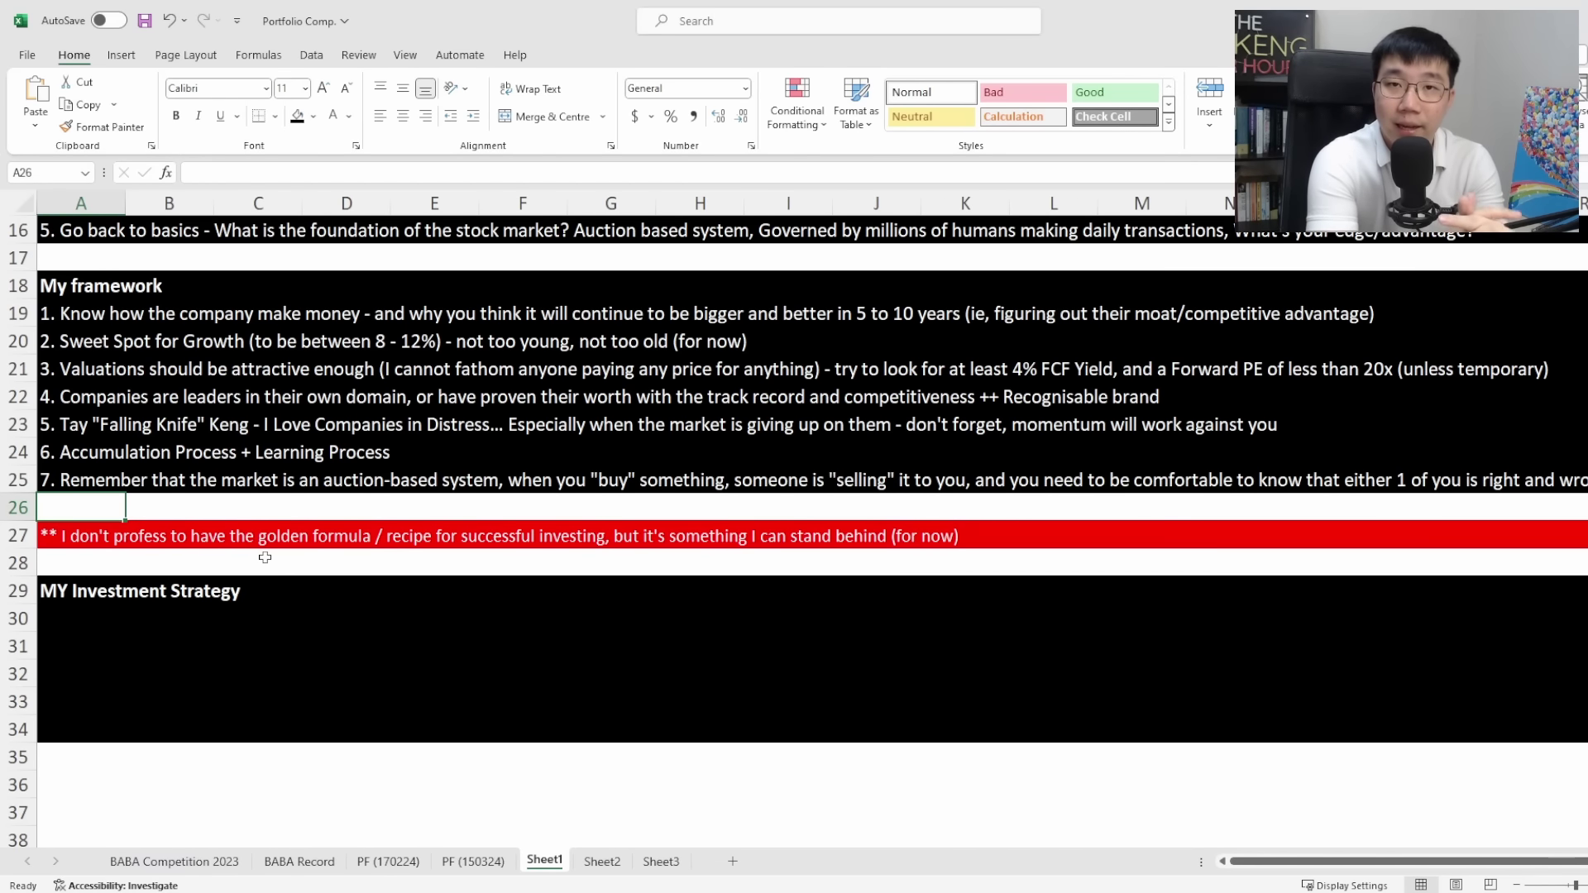
key(ctrl+z)
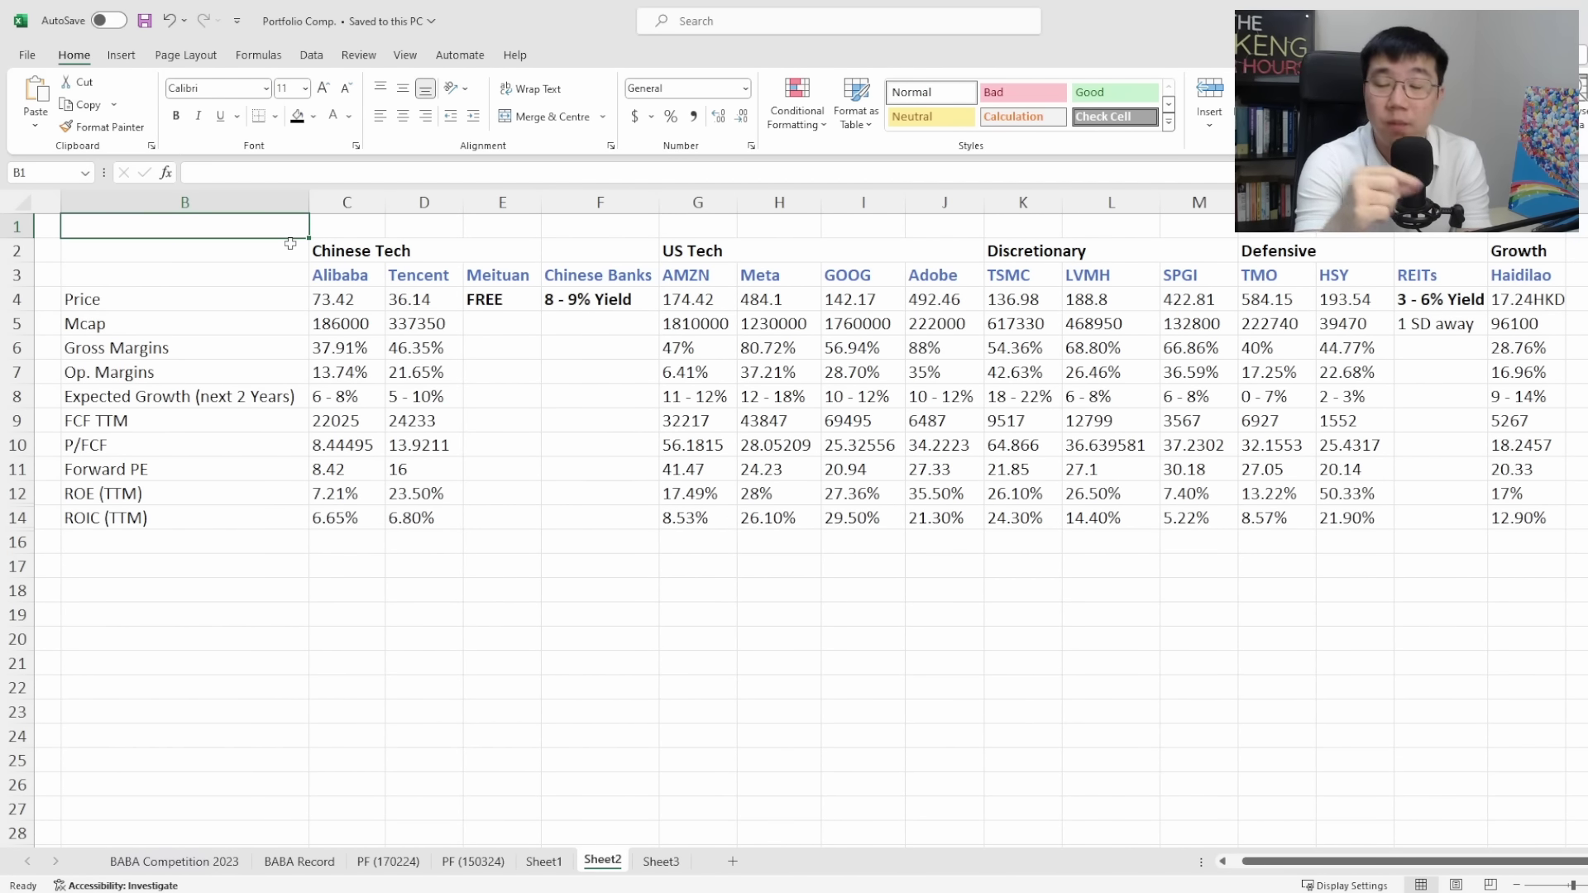
click(248, 355)
click(248, 374)
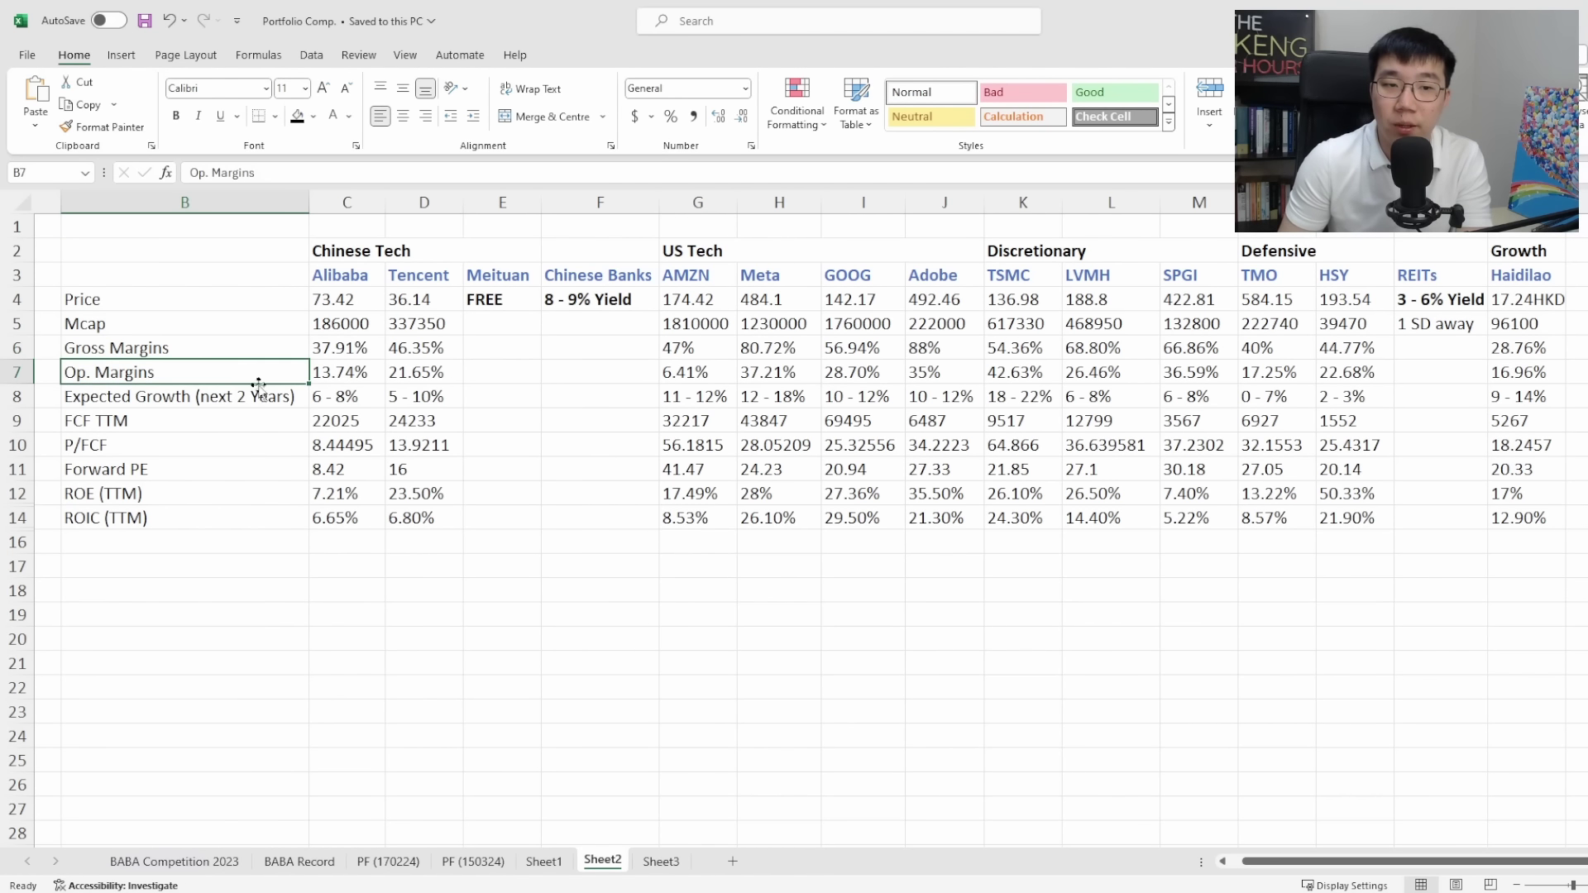
click(236, 445)
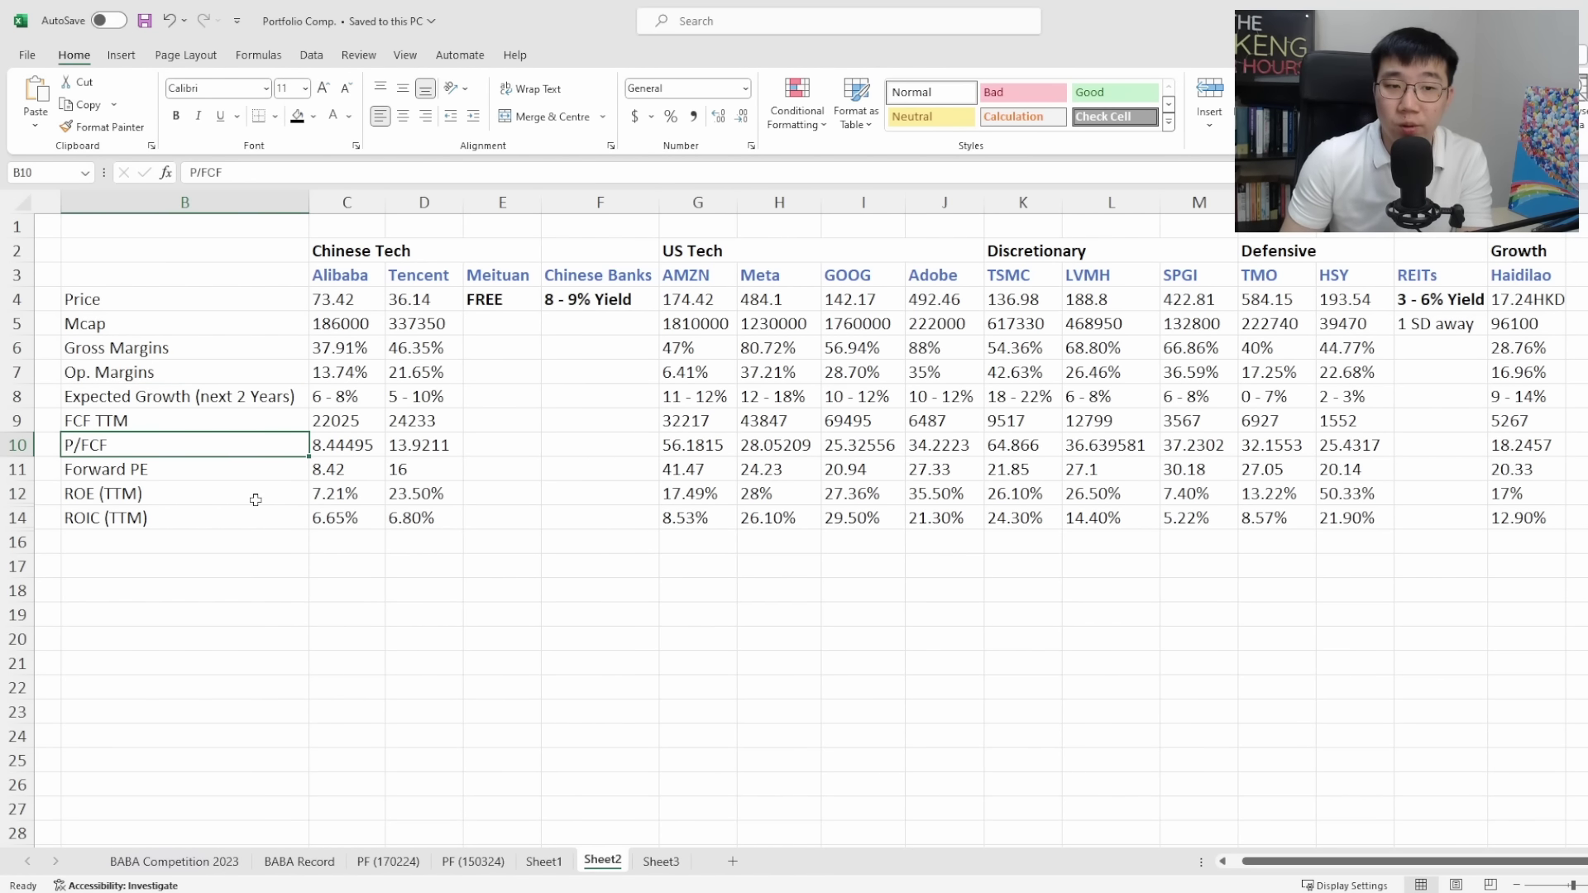
click(242, 471)
drag(237, 451, 239, 522)
click(236, 507)
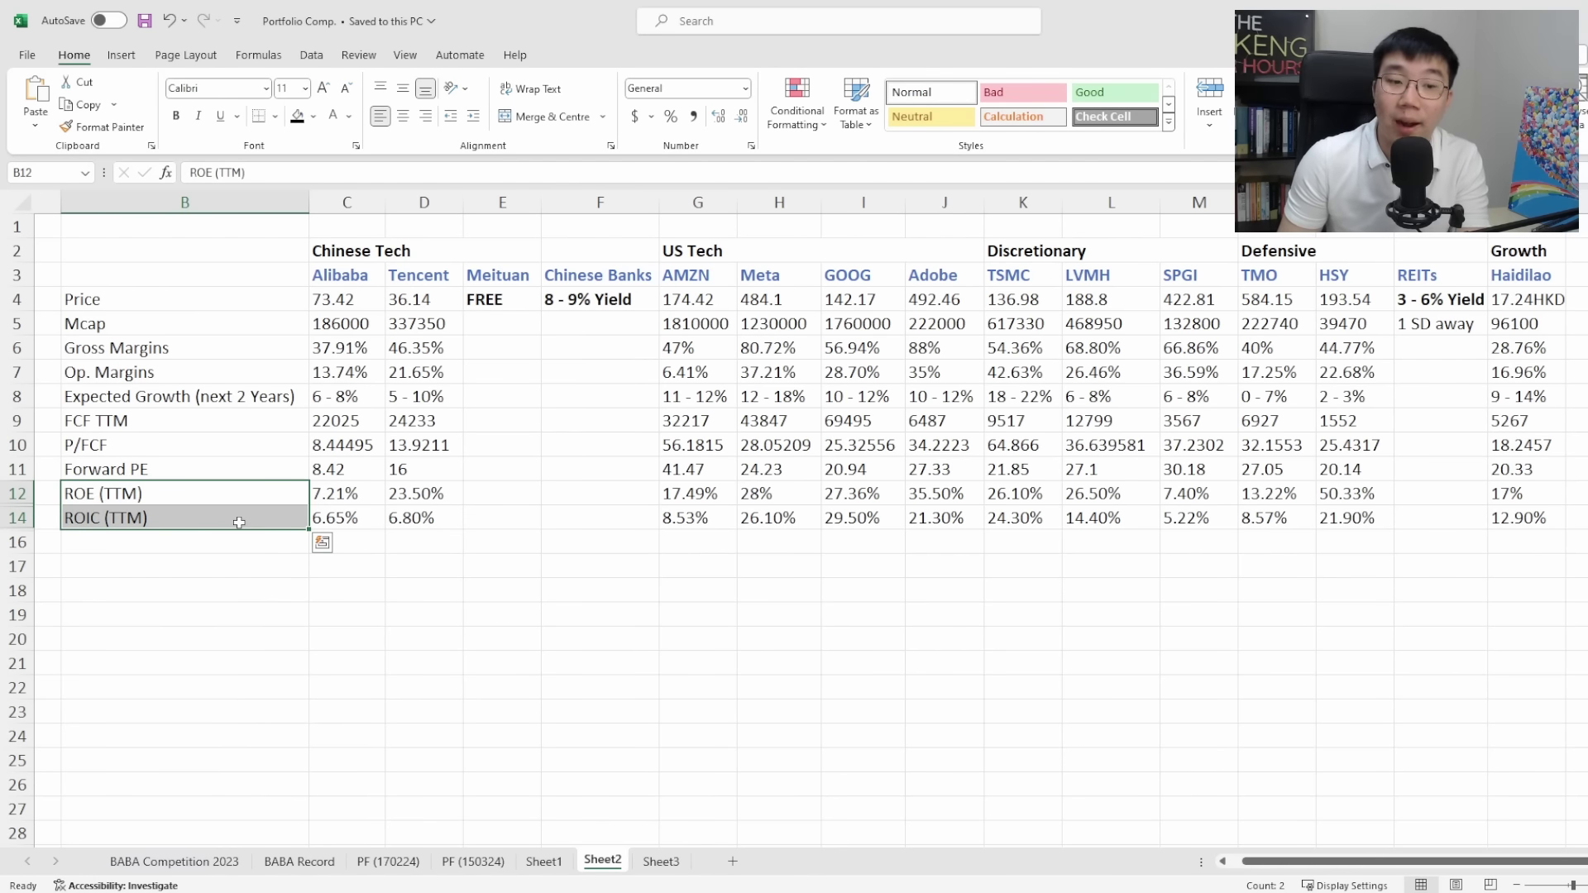
click(198, 253)
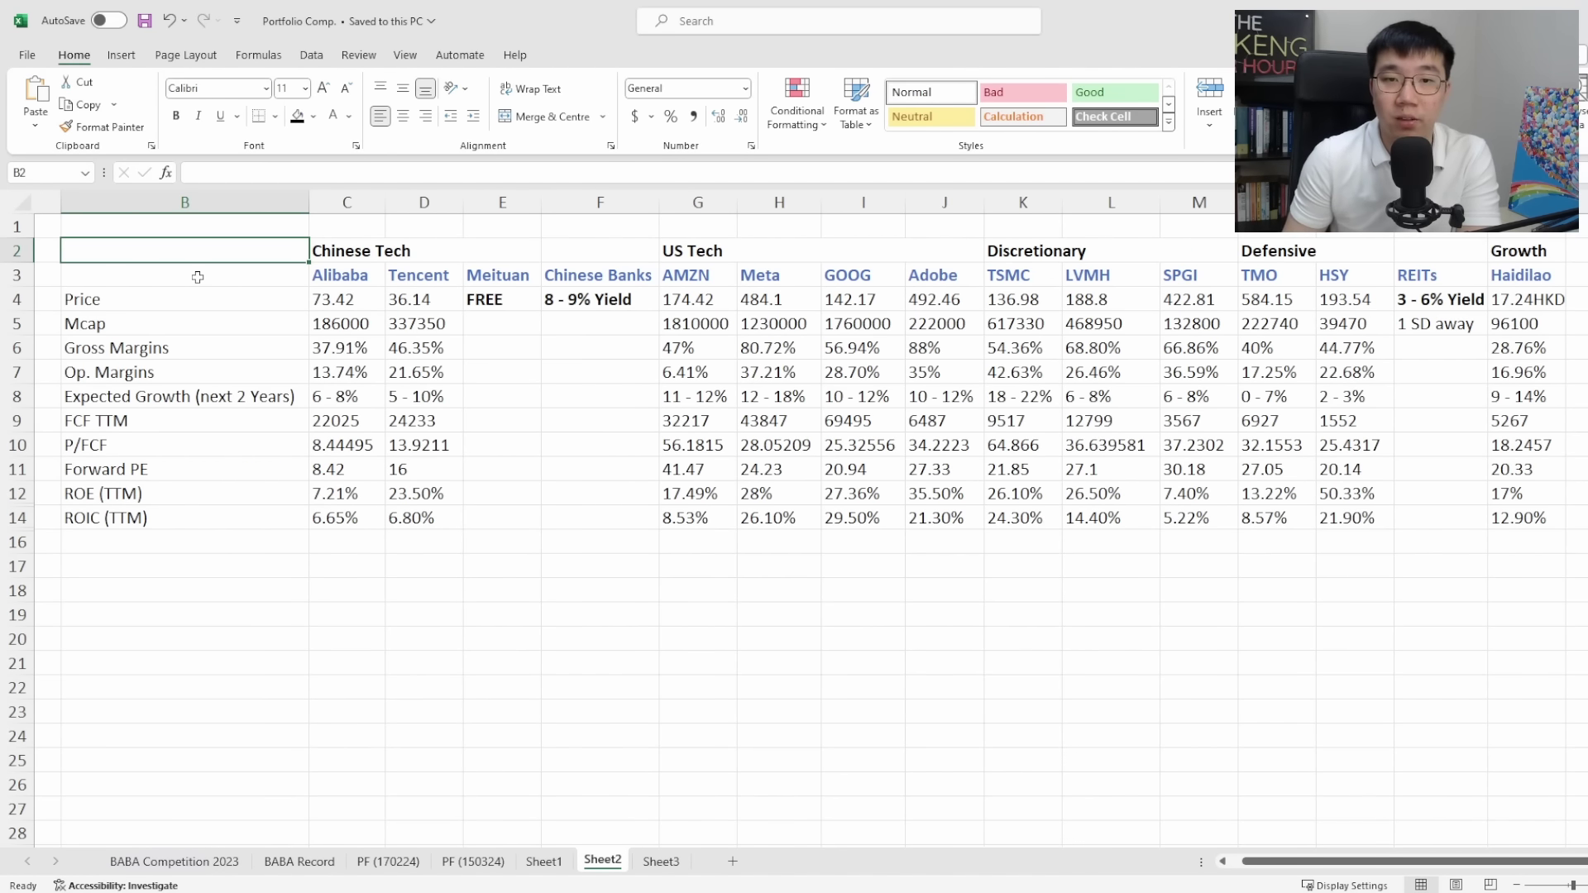
click(407, 254)
click(612, 281)
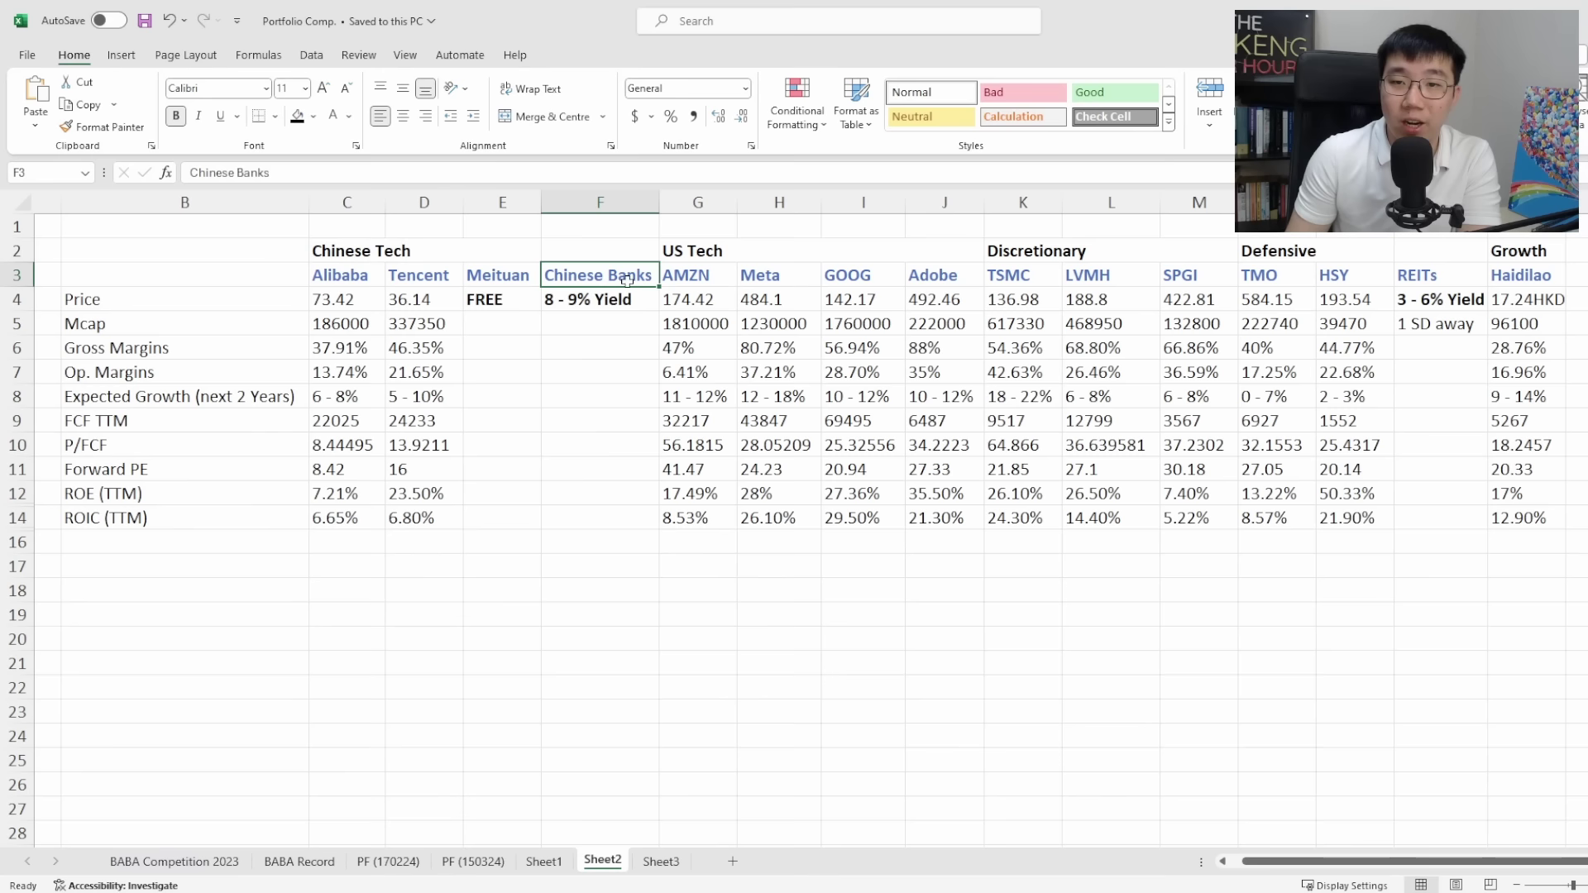
click(745, 250)
click(1002, 255)
click(1377, 256)
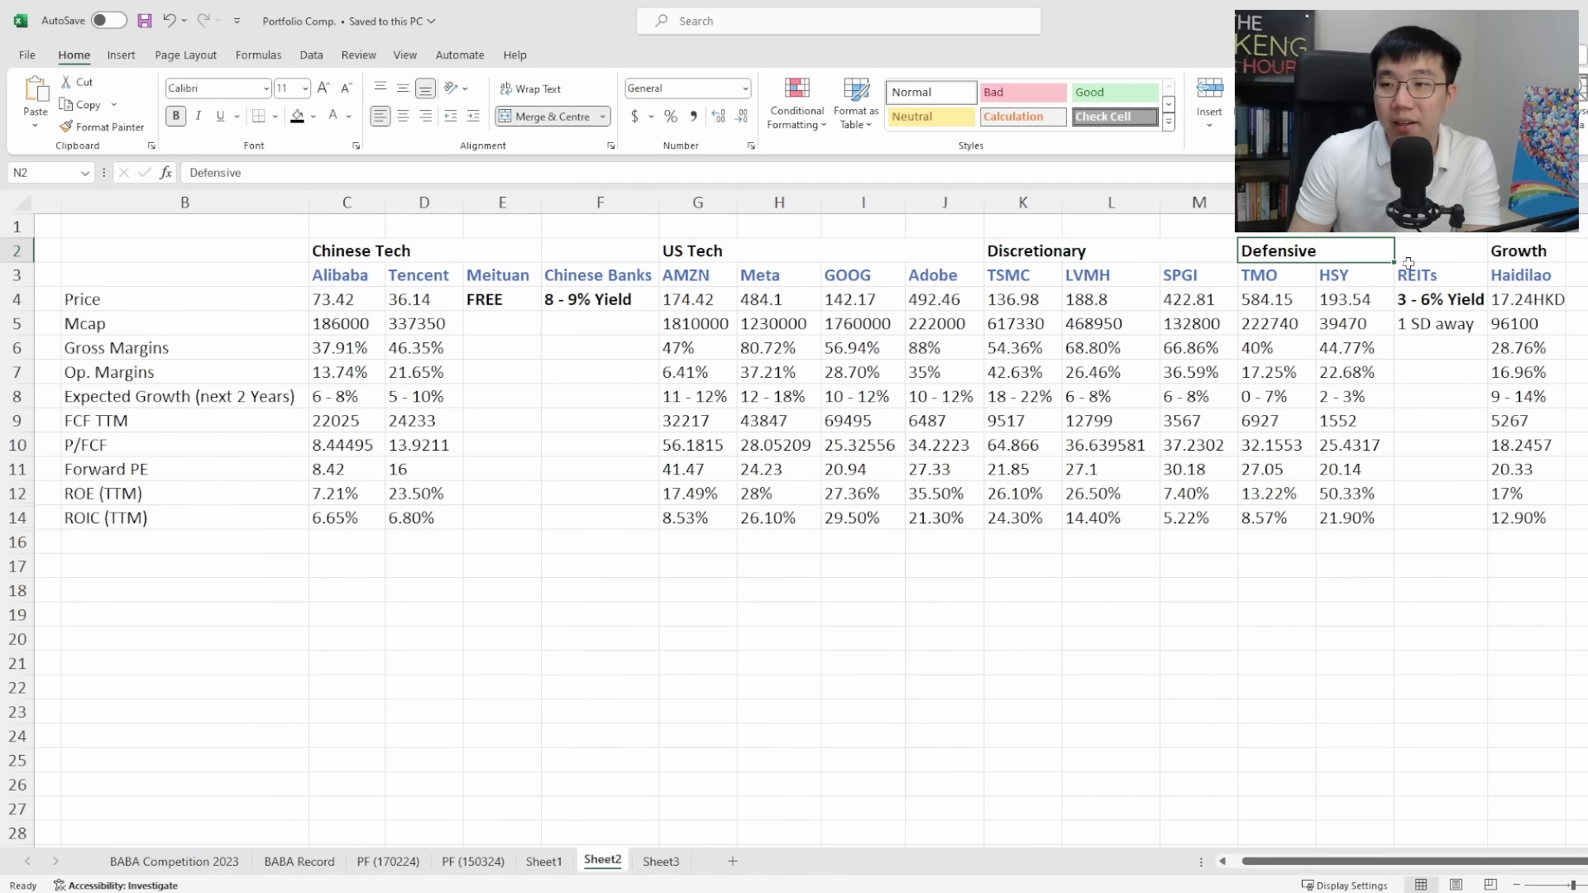
click(1420, 273)
click(1522, 250)
click(246, 251)
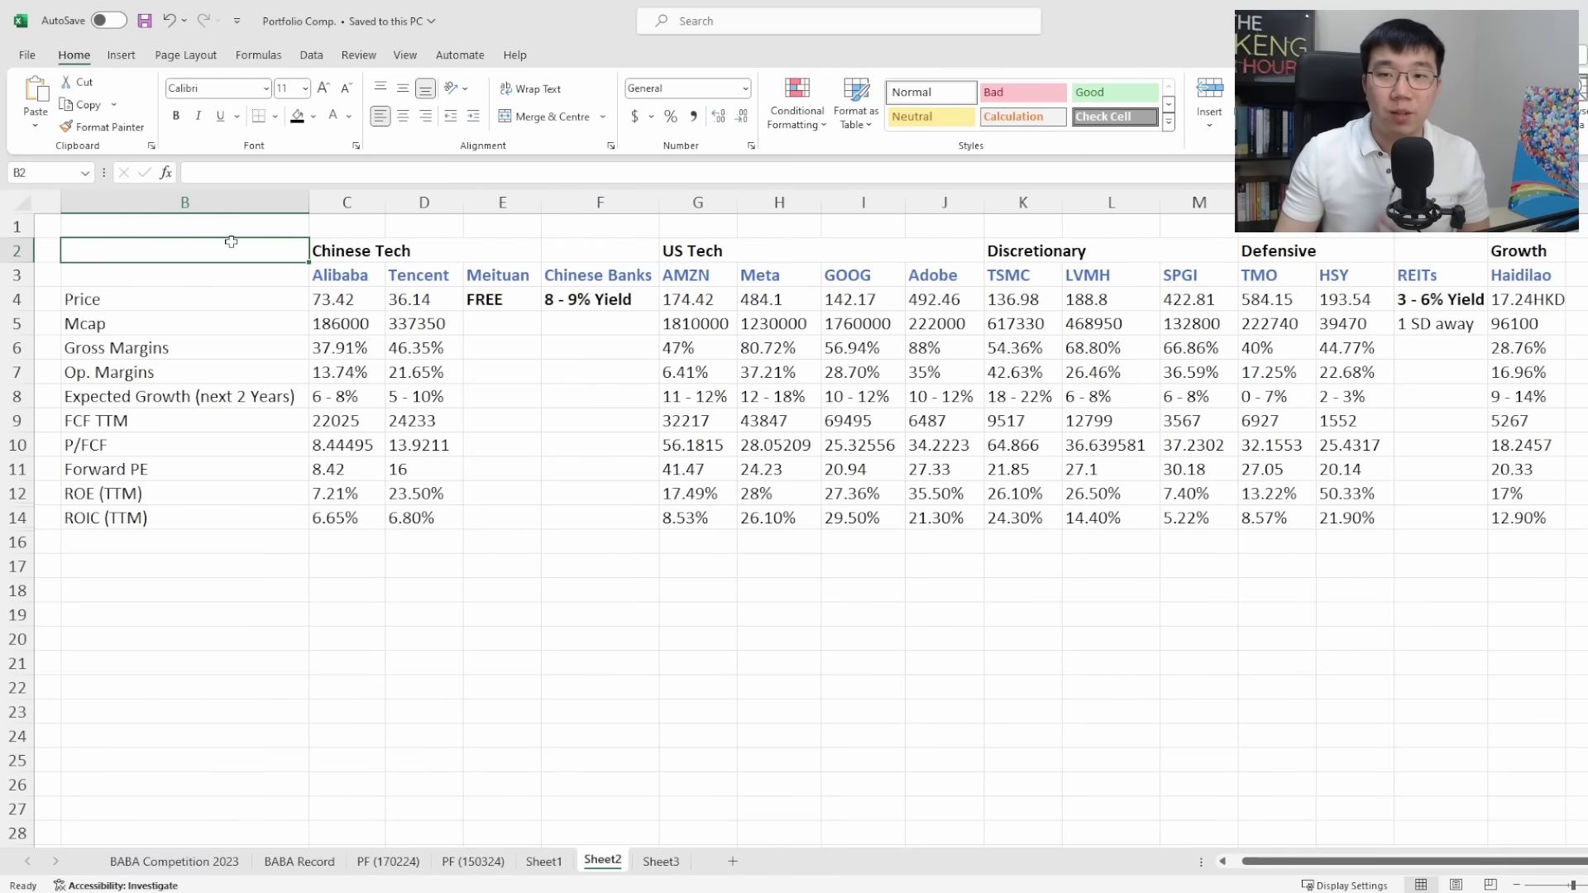
click(699, 238)
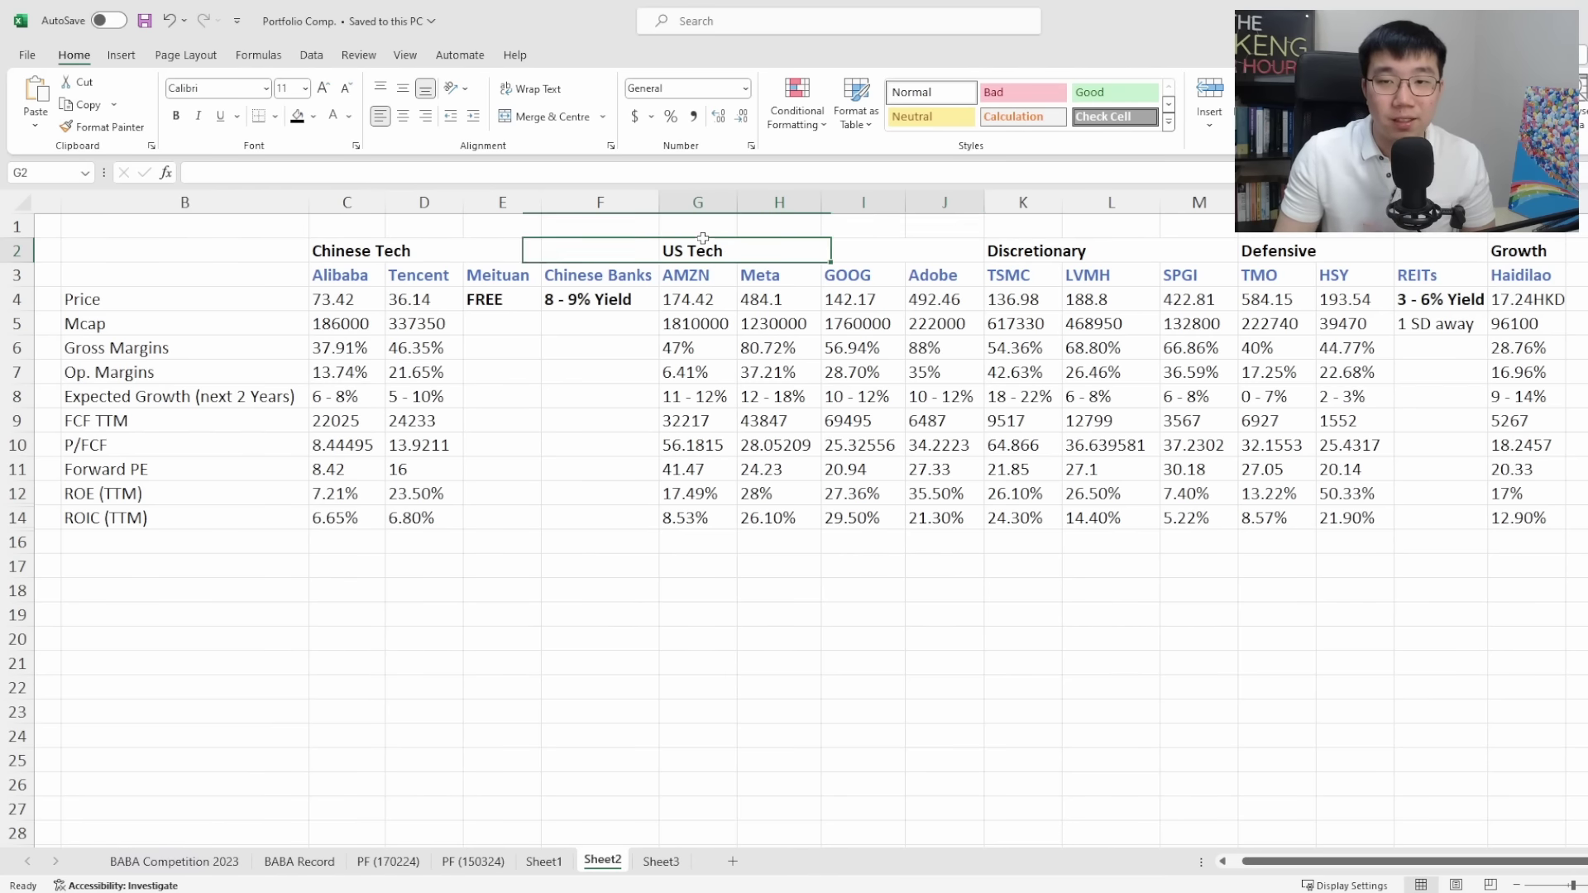
click(1040, 252)
click(144, 244)
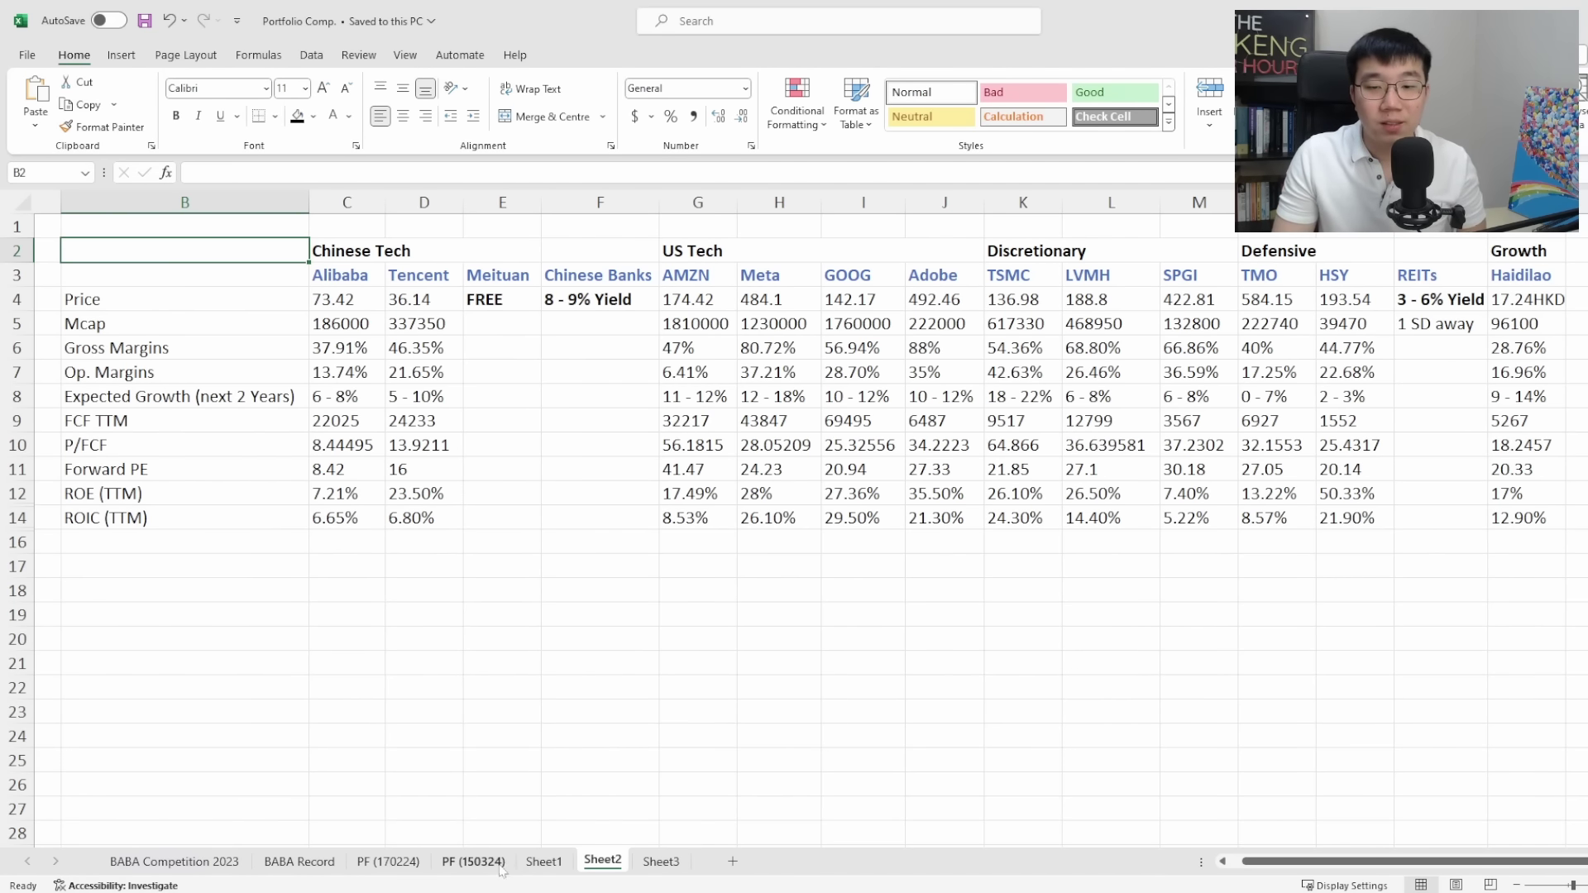
- Glance at PF (150324), then return to Sheet2 and highlight the Alibaba and Tencent columns
click(473, 861)
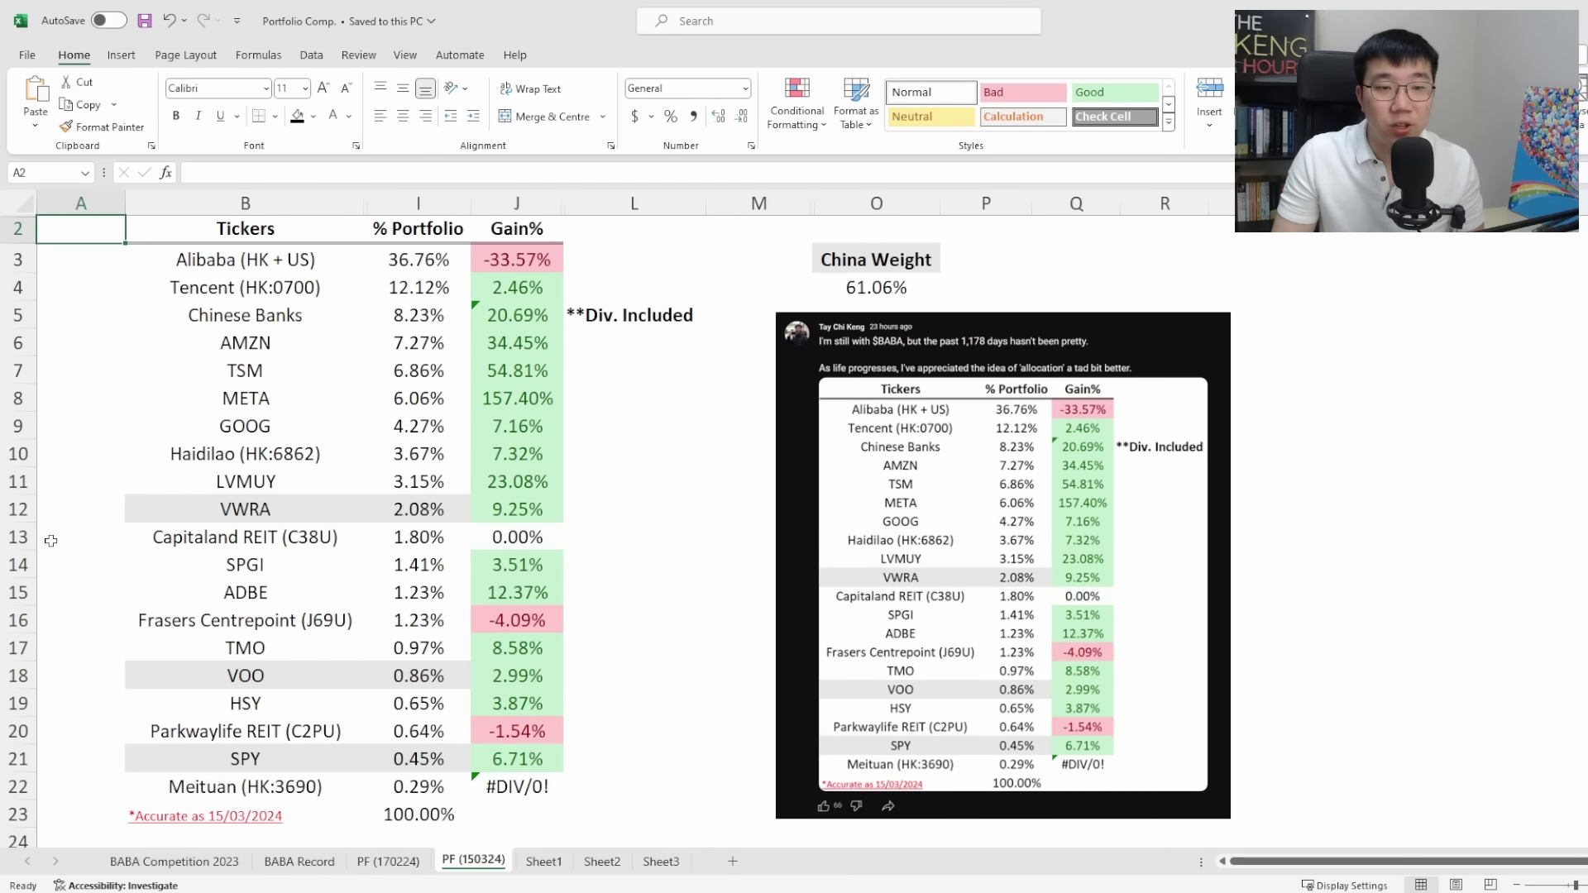
click(590, 864)
scroll(555, 439, down, 11)
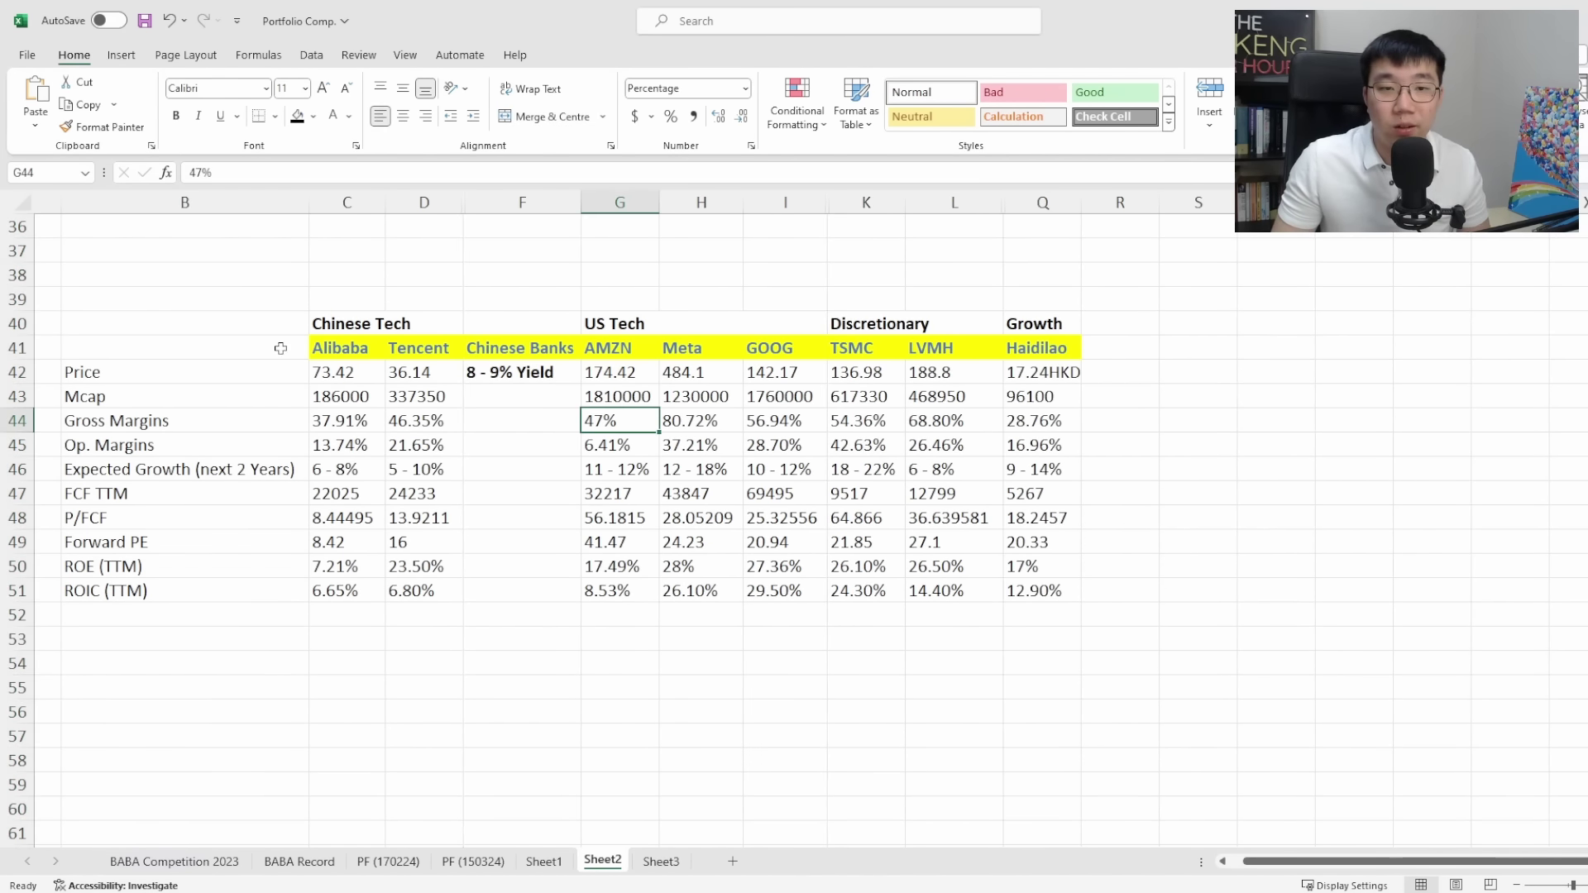
drag(339, 331, 369, 586)
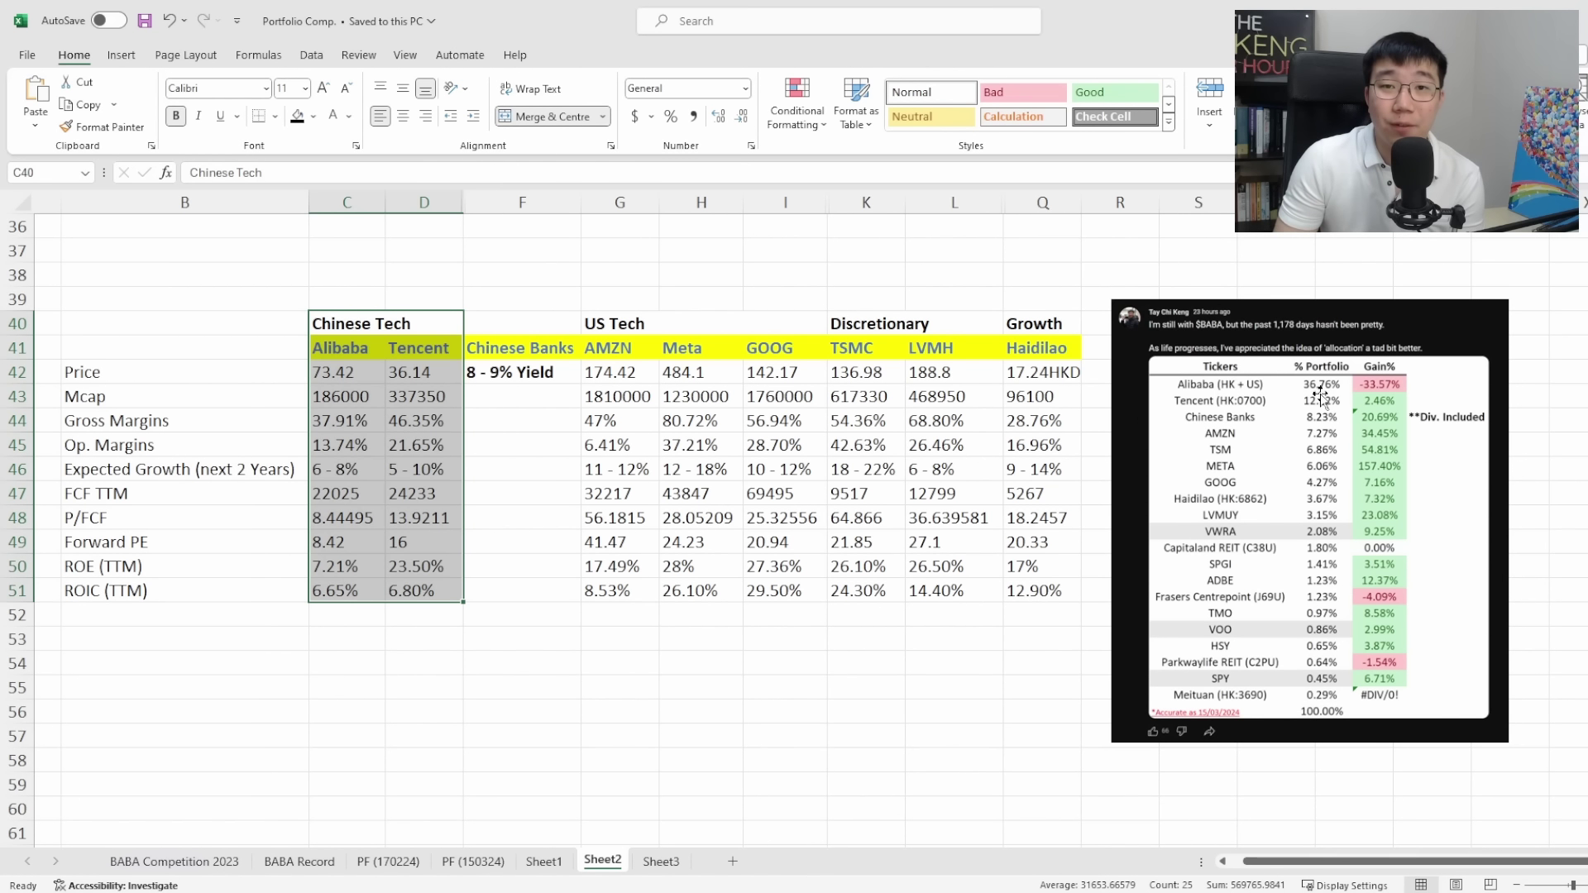
click(194, 330)
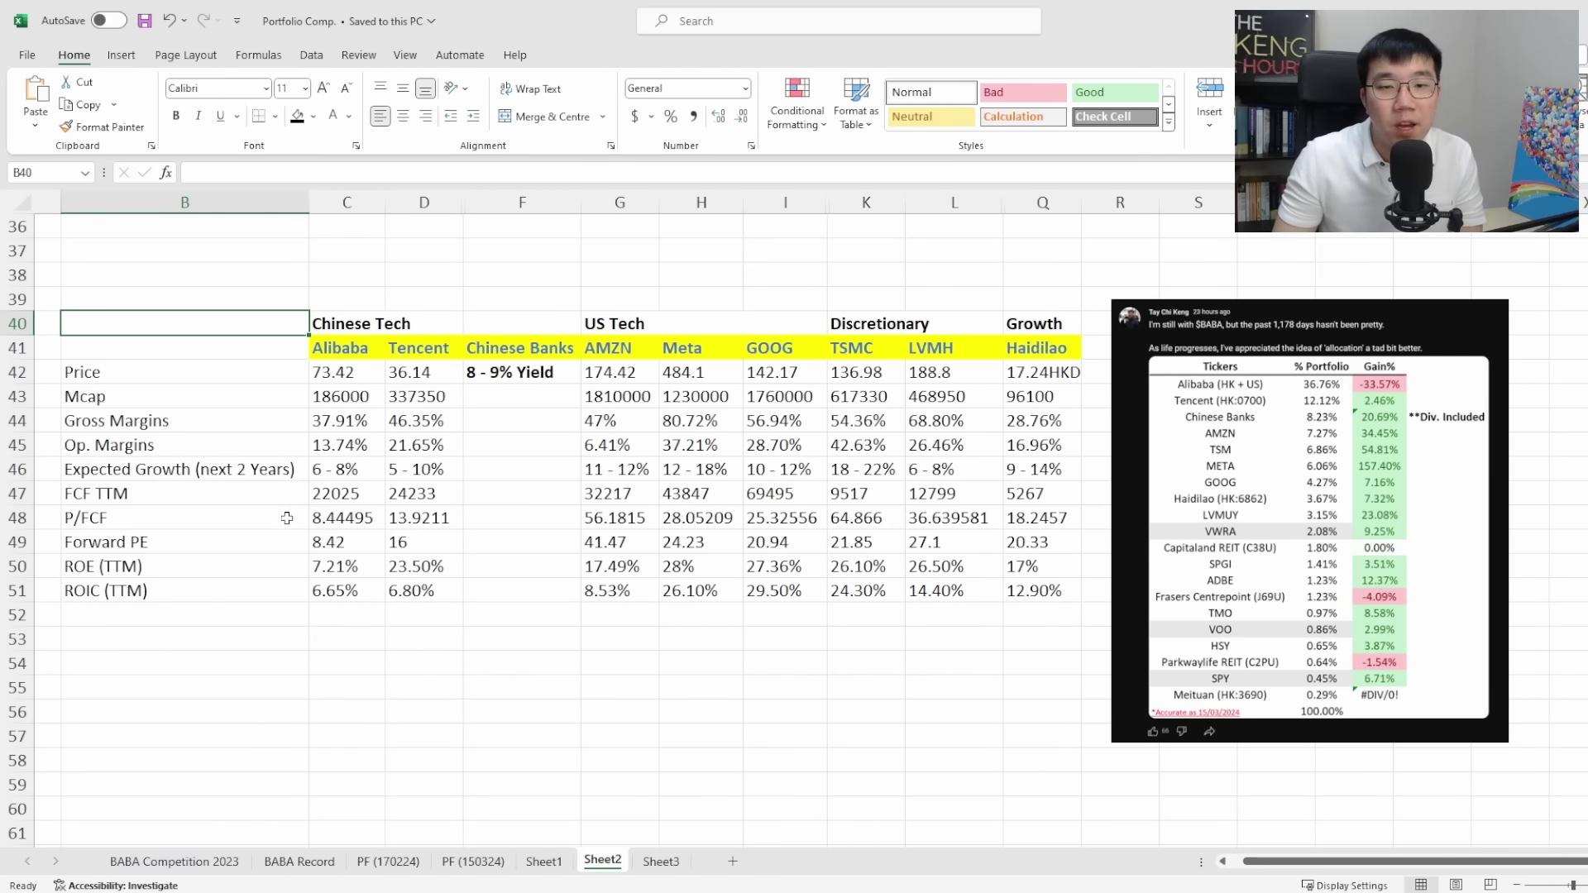
drag(288, 518, 420, 529)
click(227, 332)
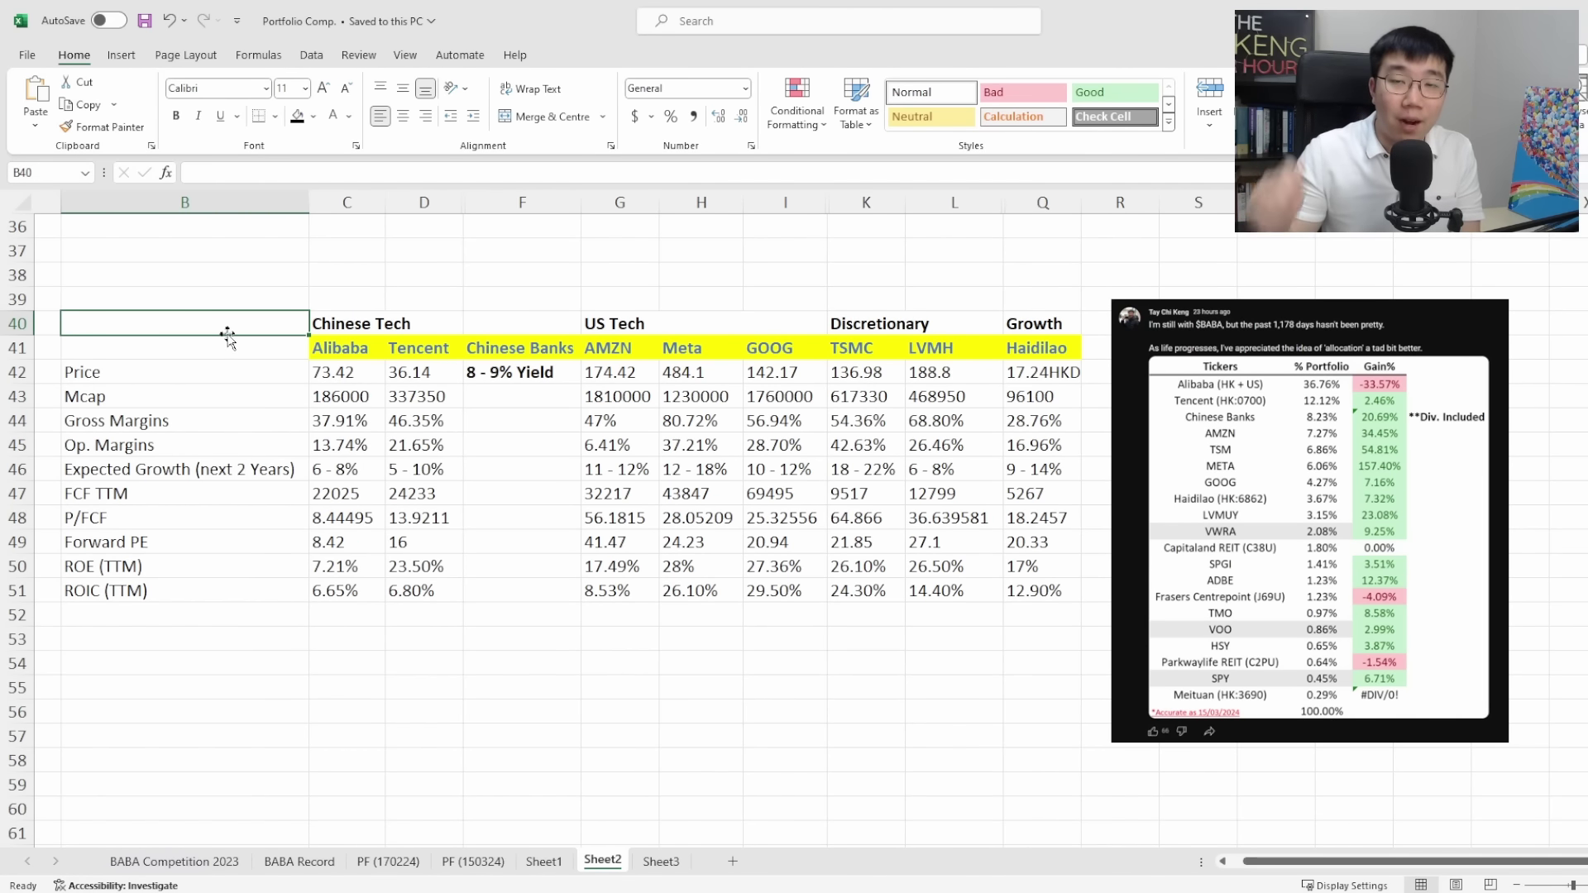
drag(335, 571, 416, 589)
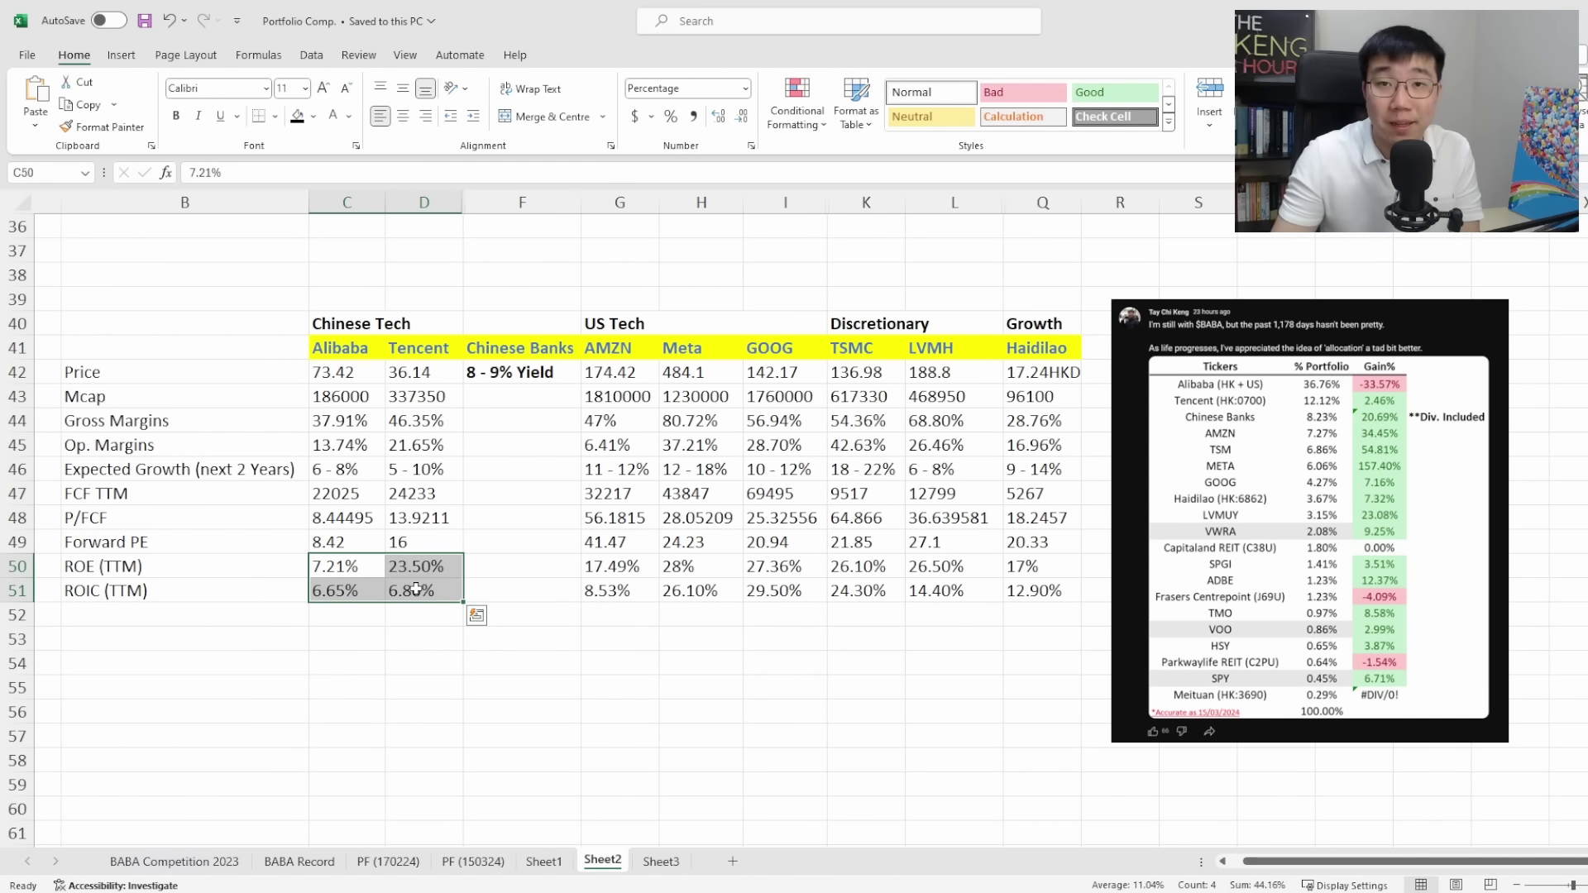
click(243, 334)
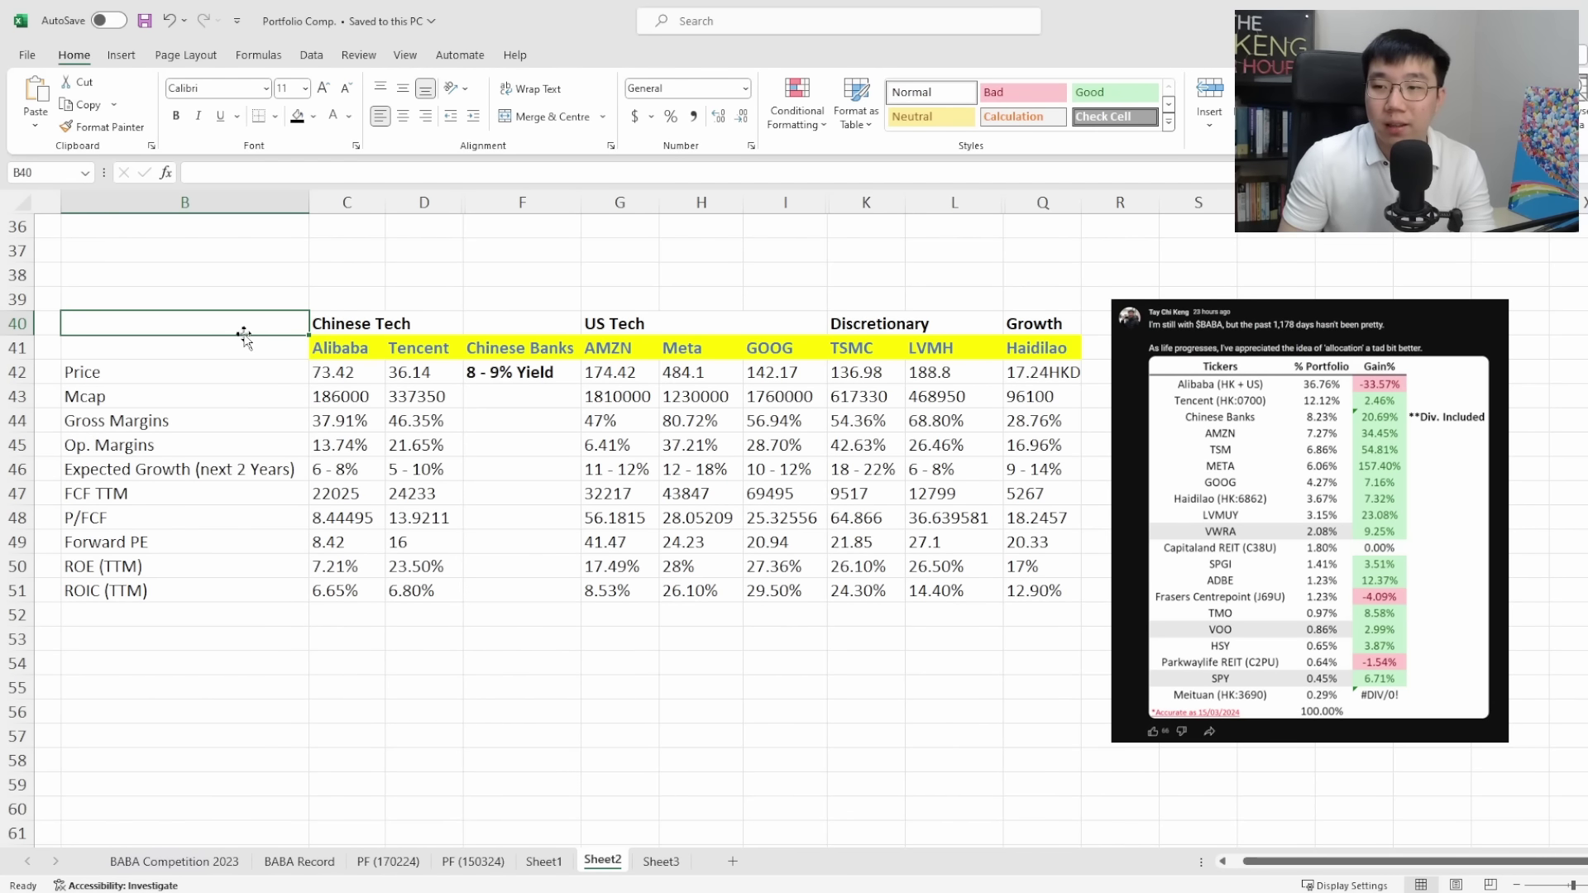
click(539, 354)
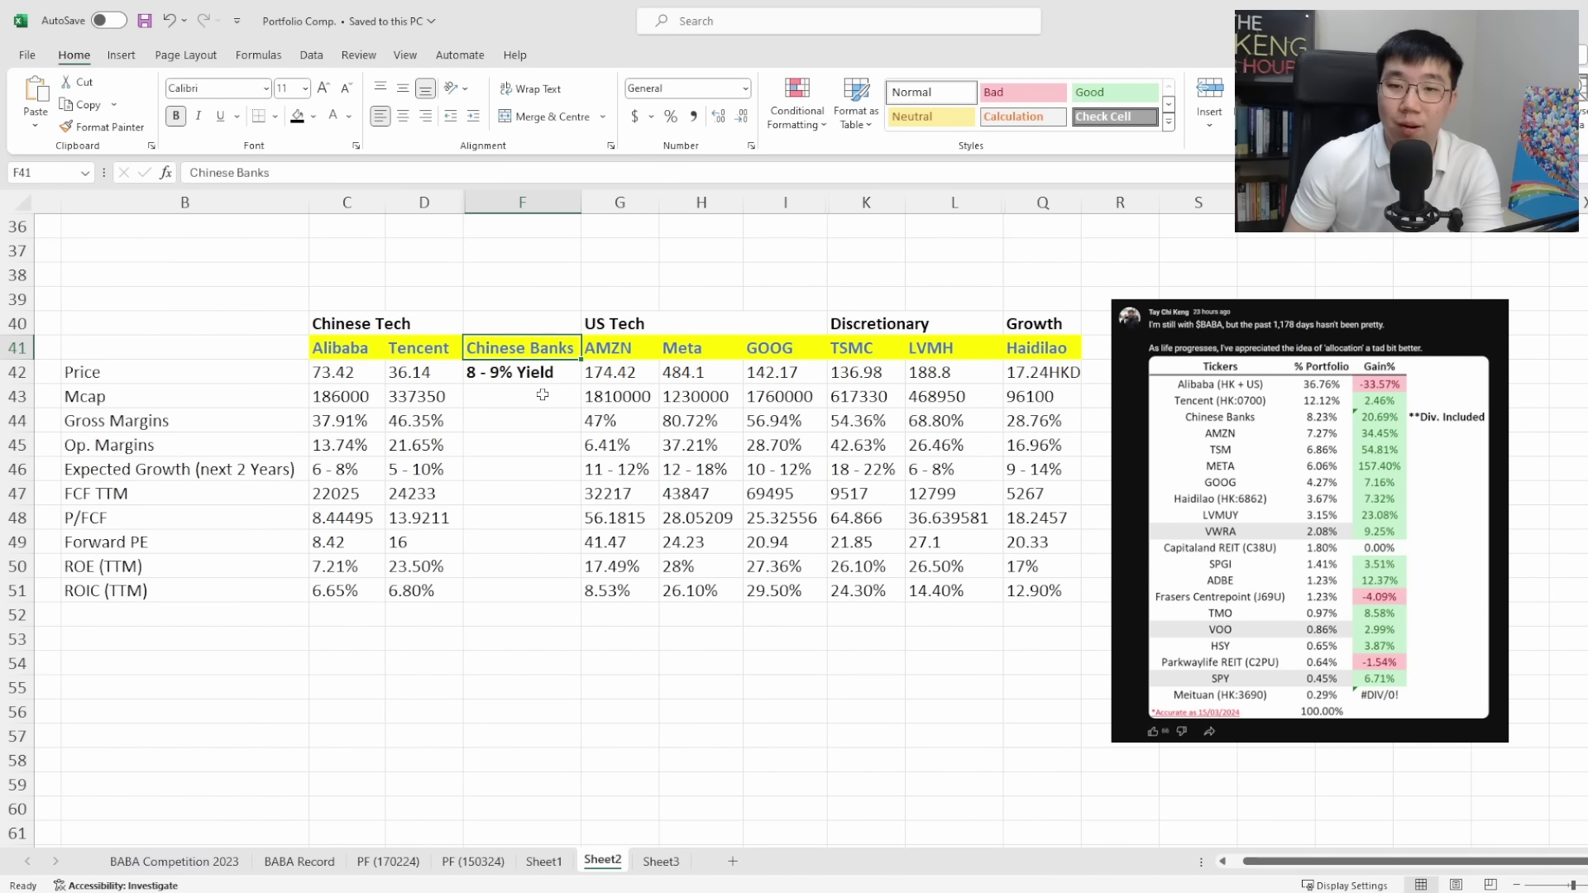
drag(621, 351, 704, 333)
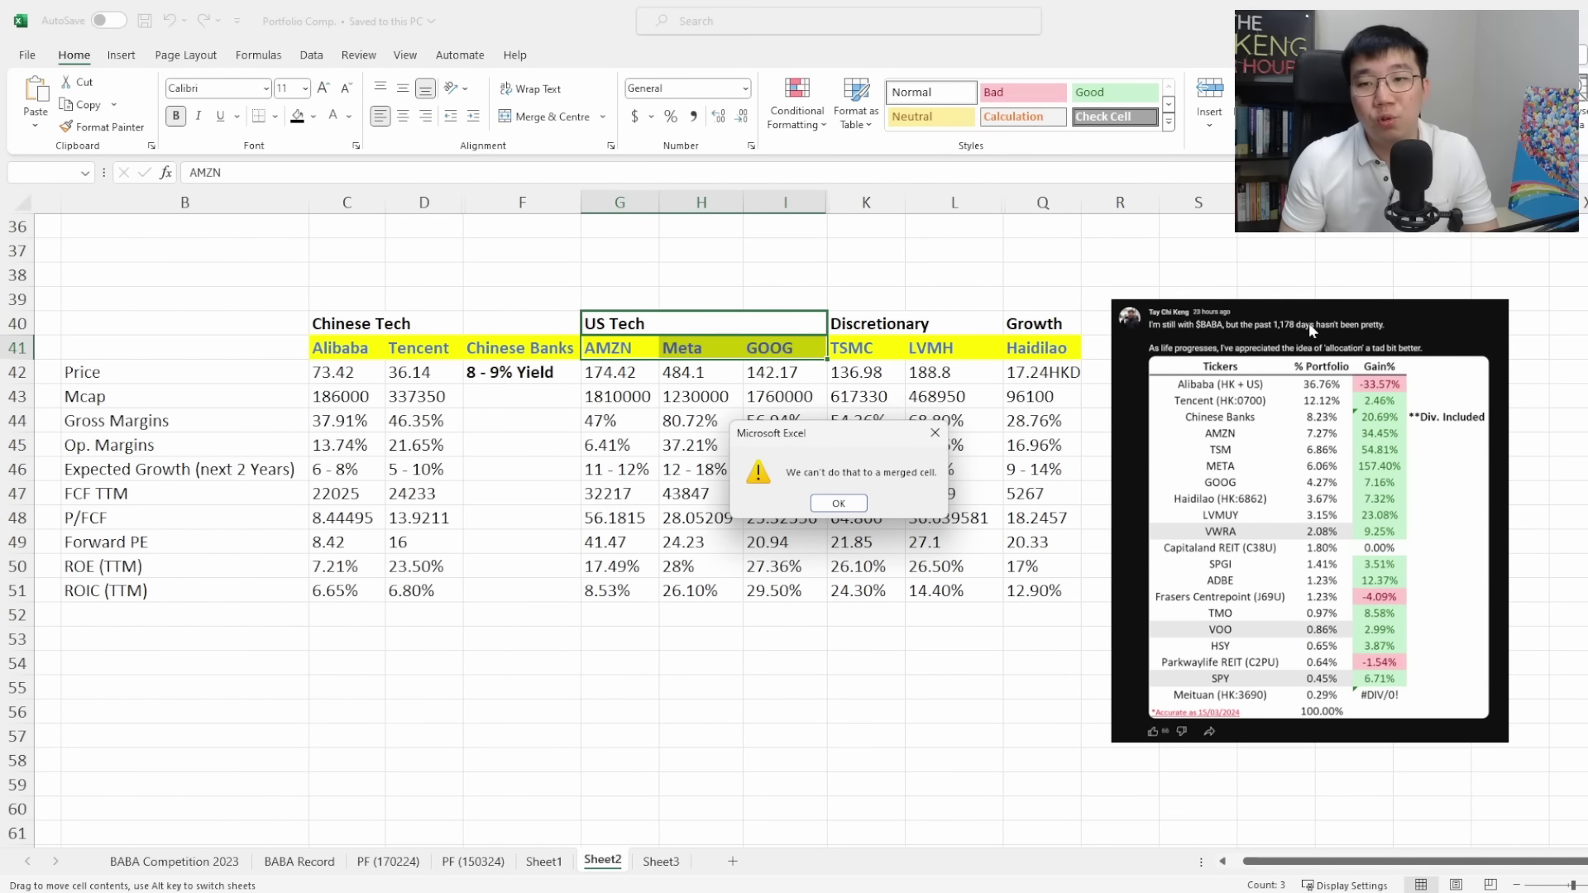
click(935, 432)
click(644, 302)
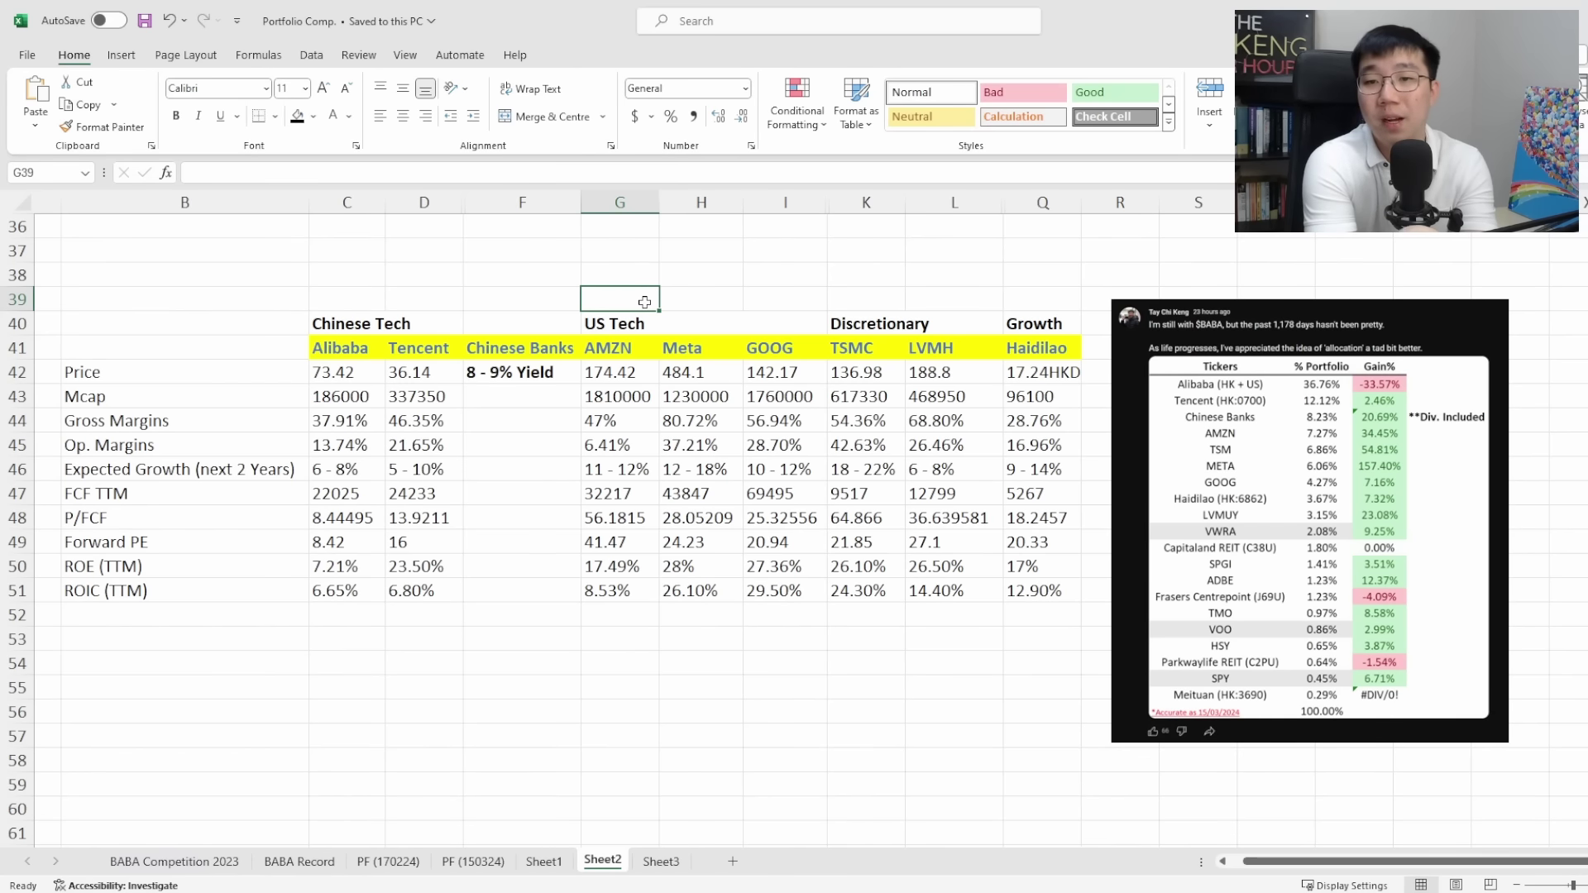
key(Right)
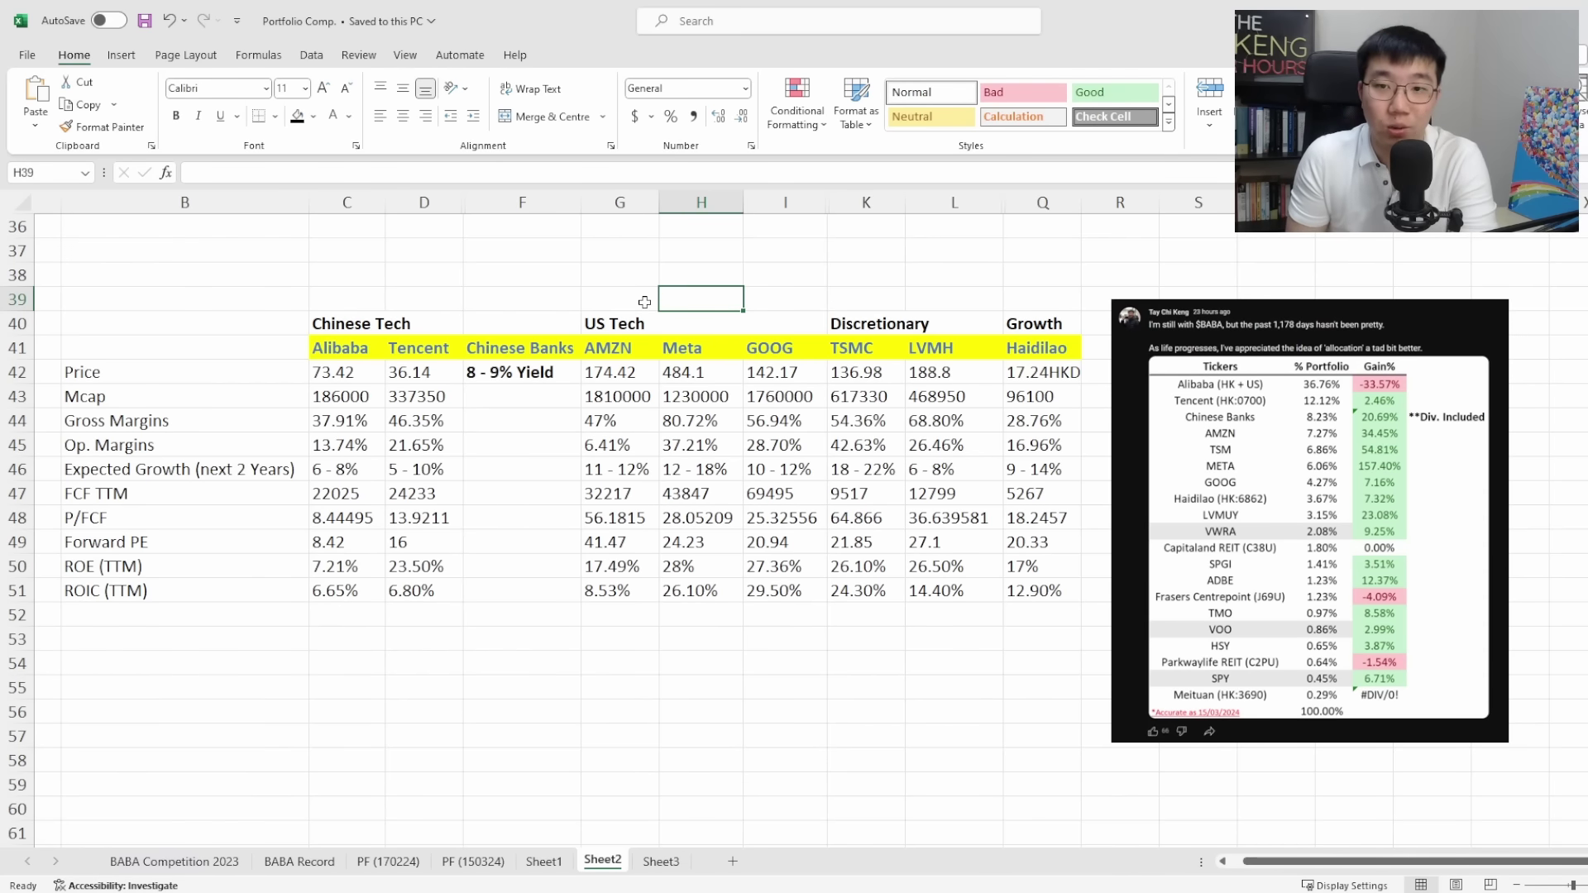
key(Right)
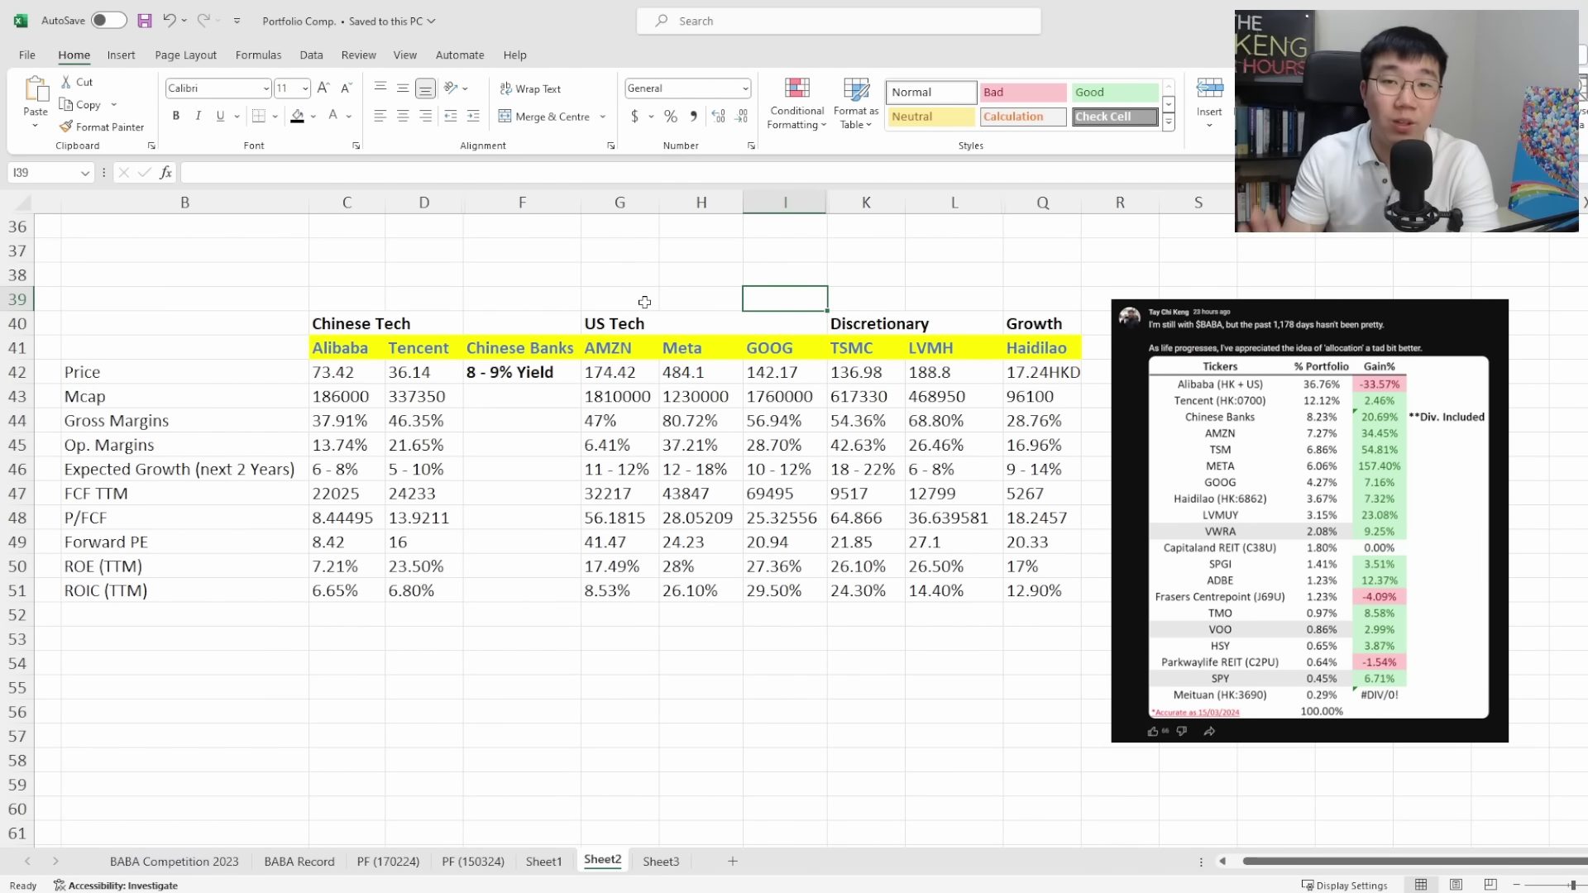
click(646, 322)
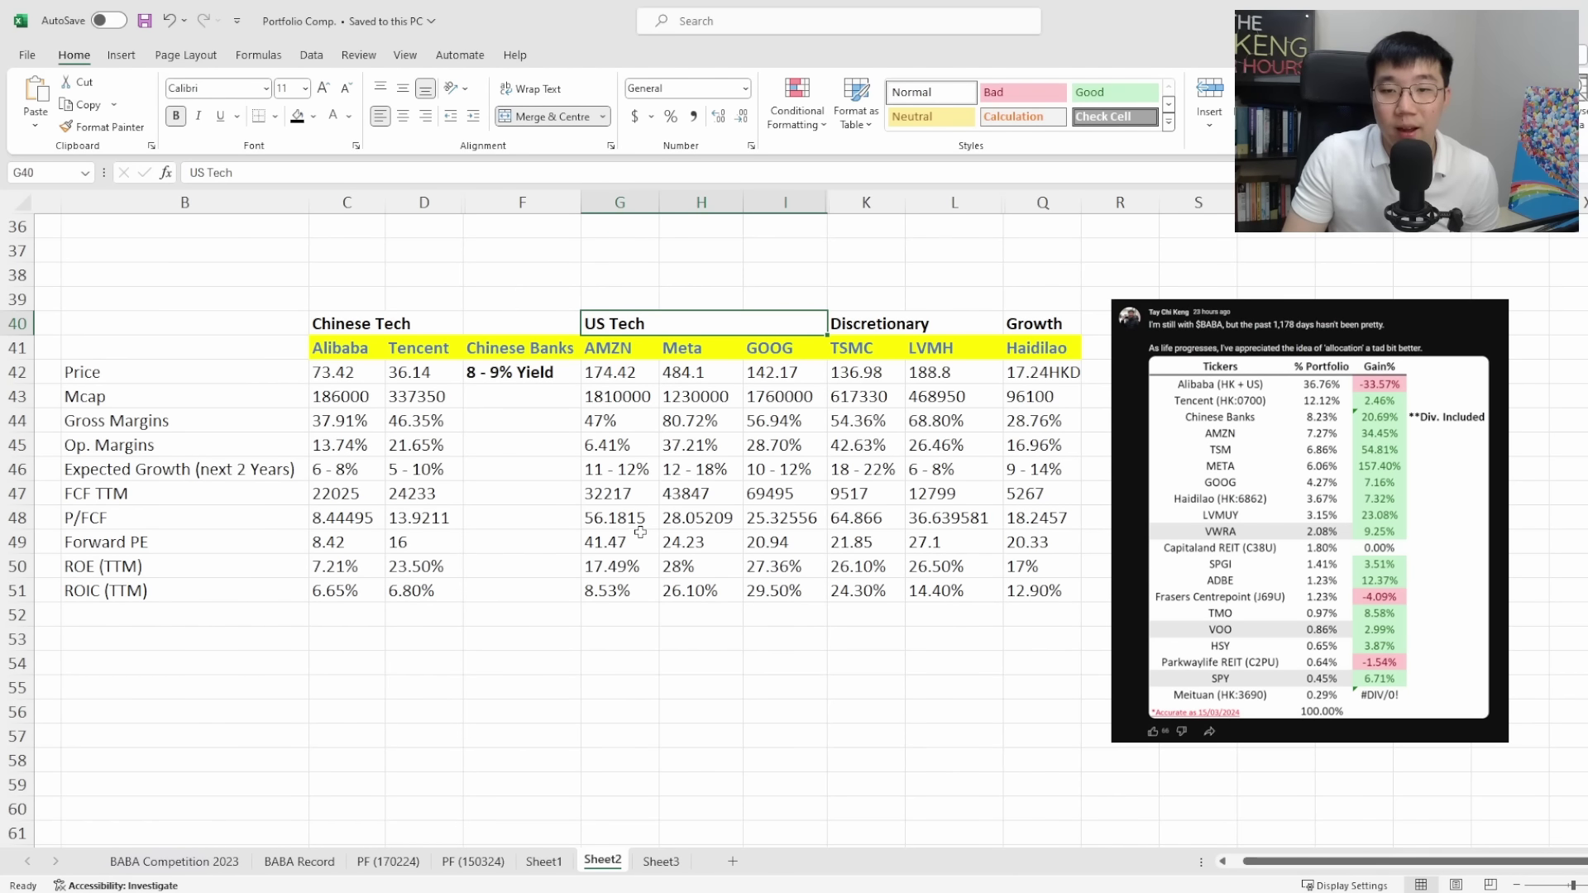
drag(637, 524, 794, 536)
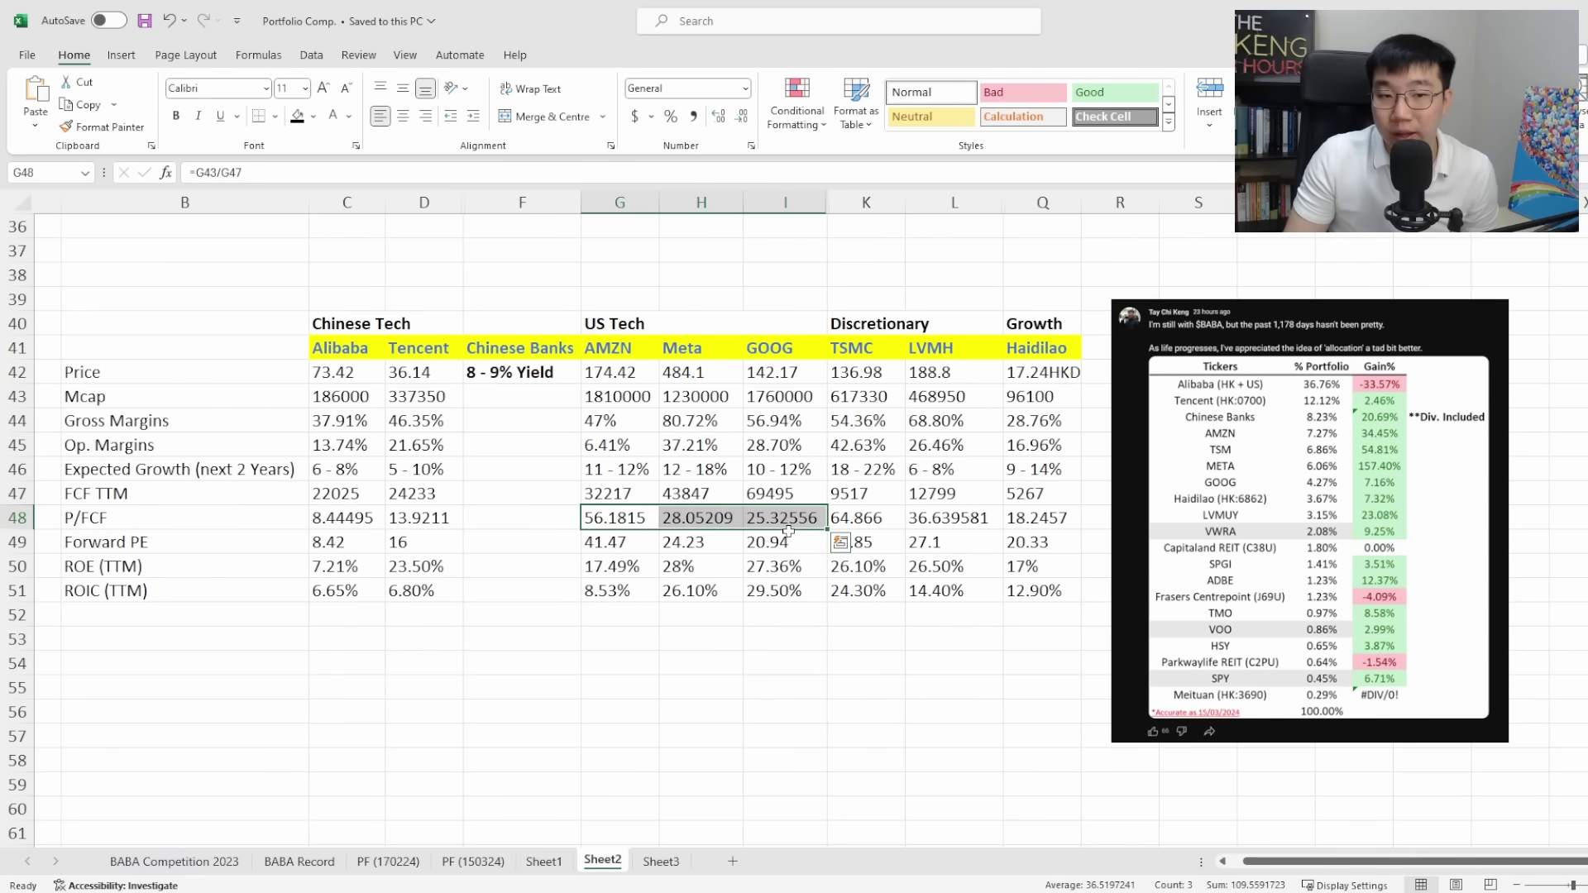
drag(637, 541, 767, 547)
click(634, 518)
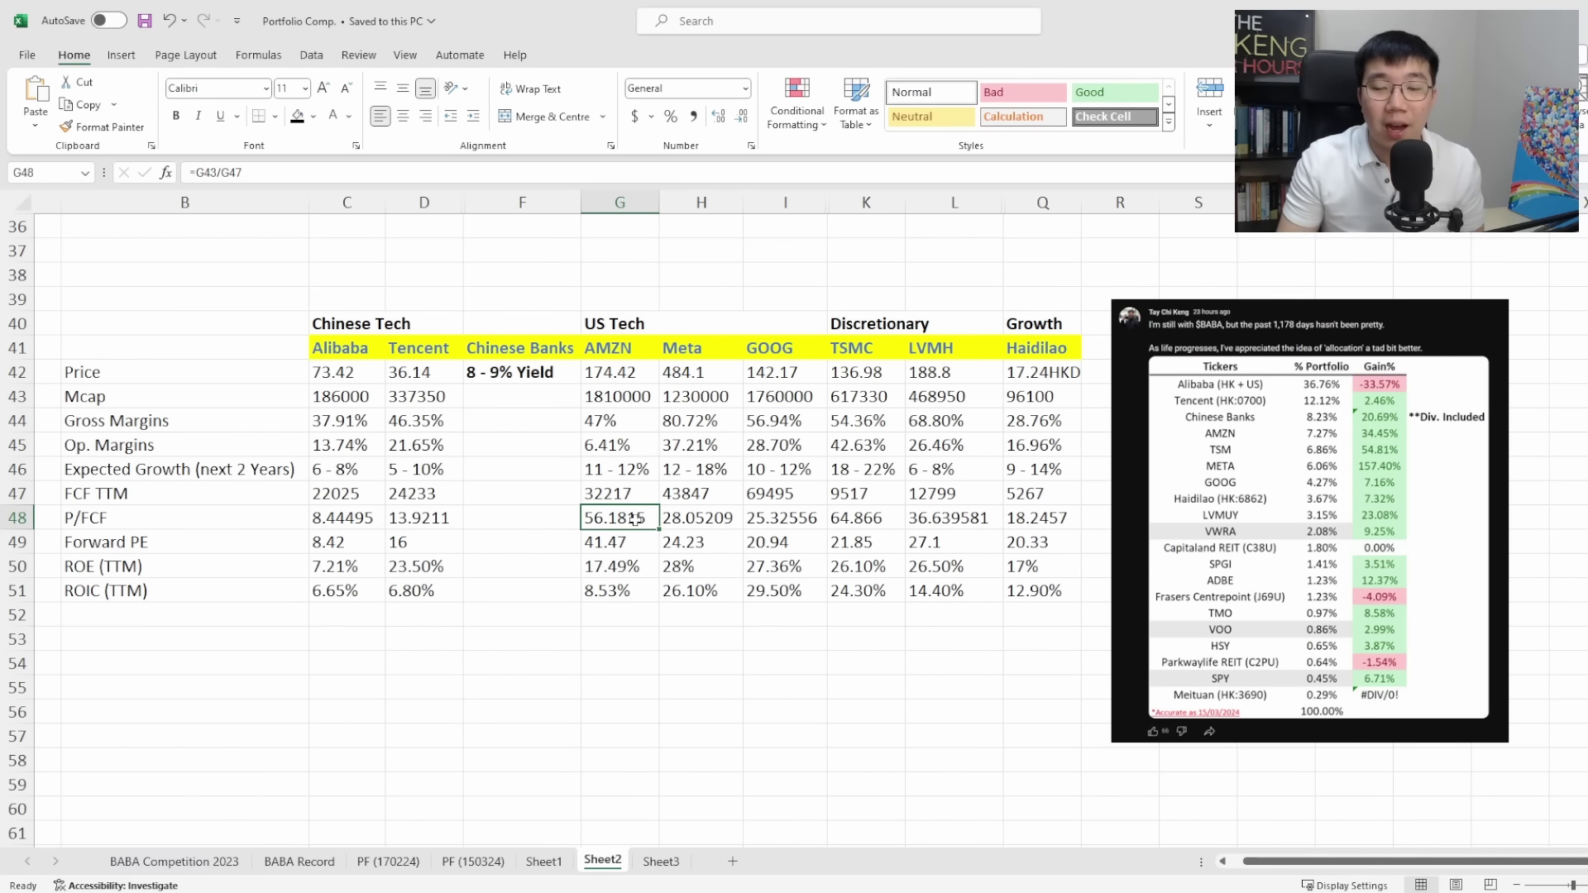
drag(638, 565, 755, 591)
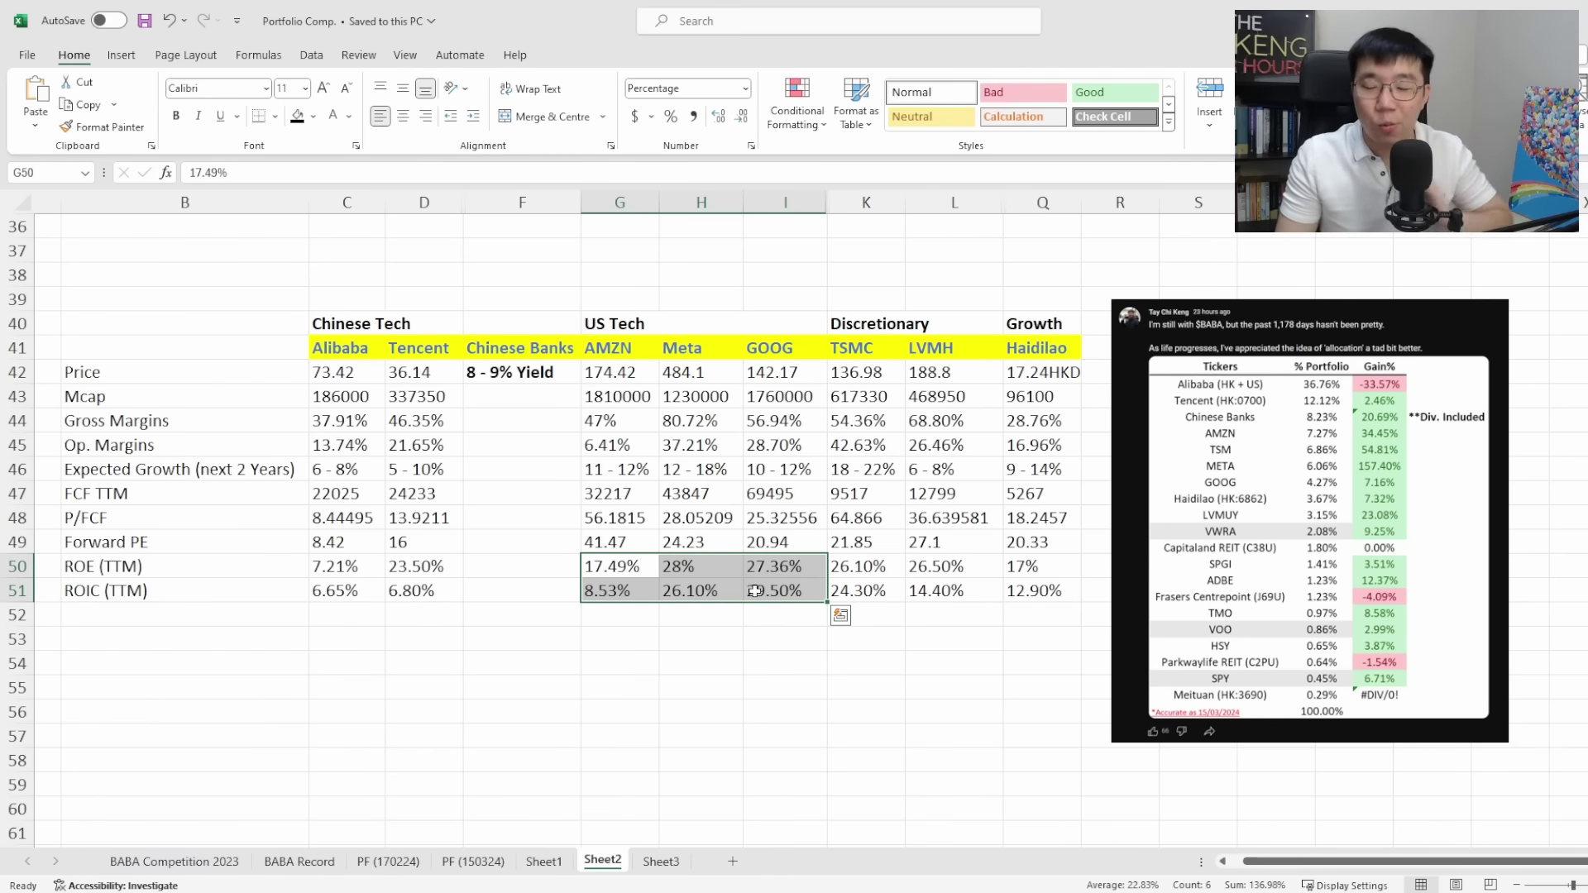
click(680, 567)
click(697, 589)
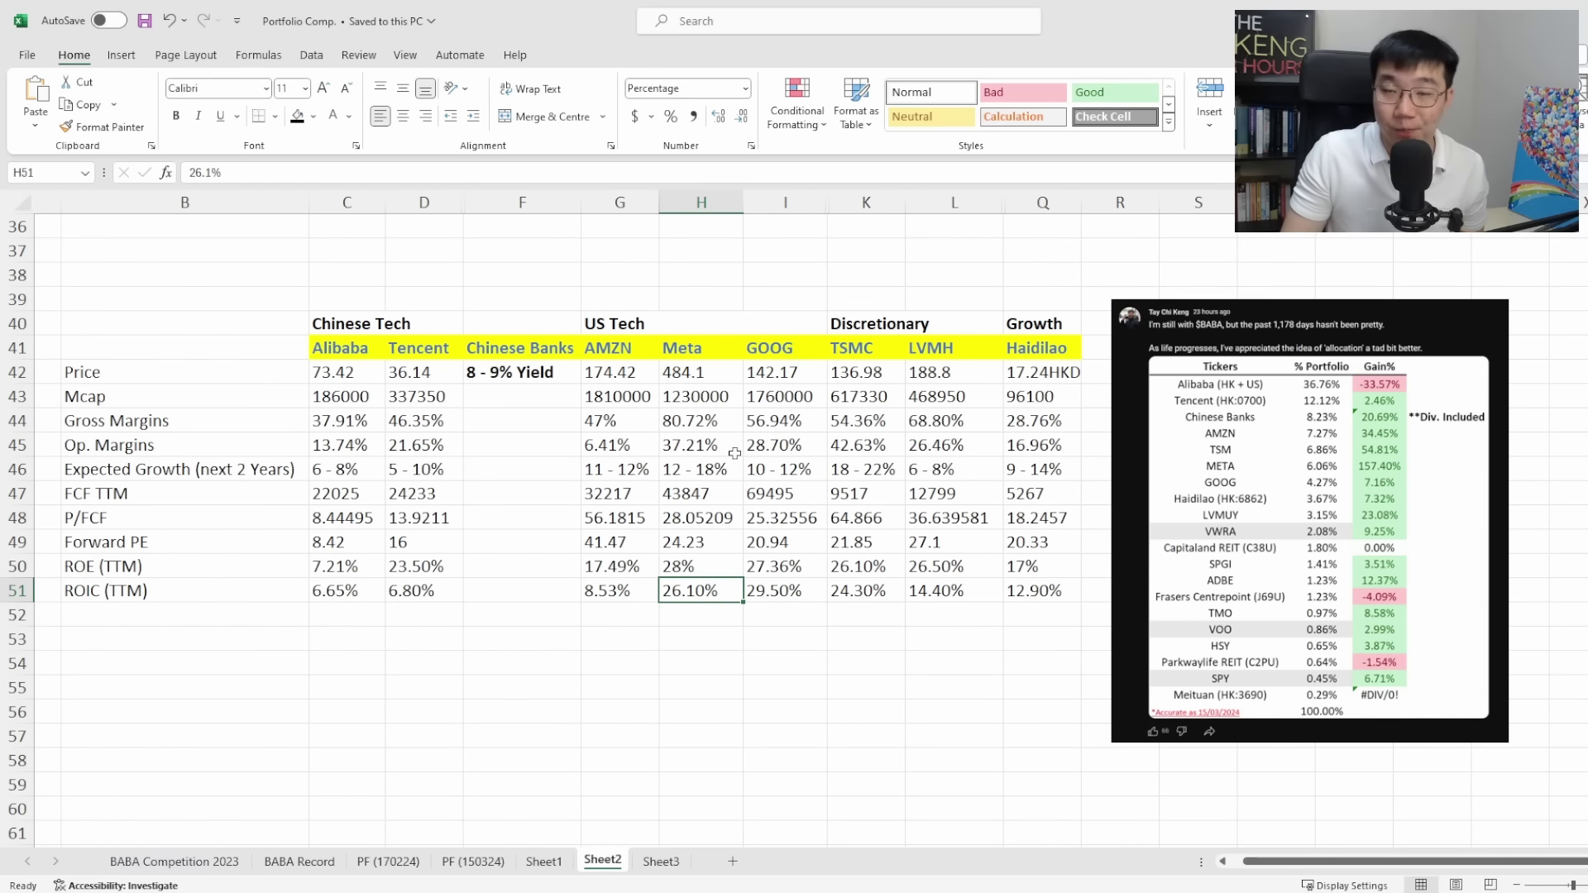
click(837, 329)
click(868, 309)
click(867, 318)
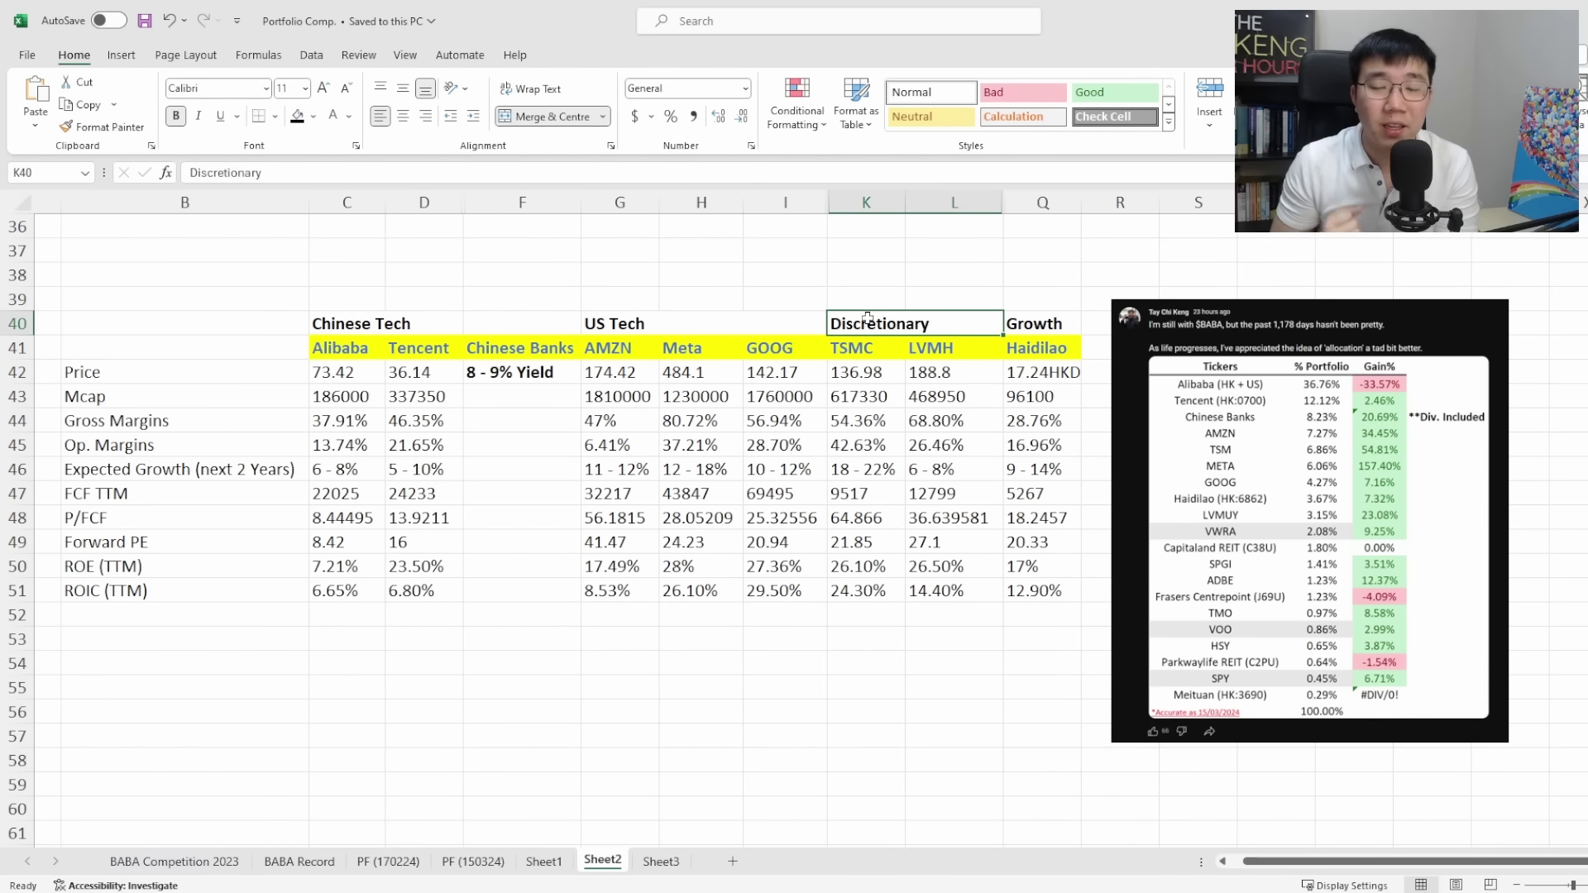
click(899, 347)
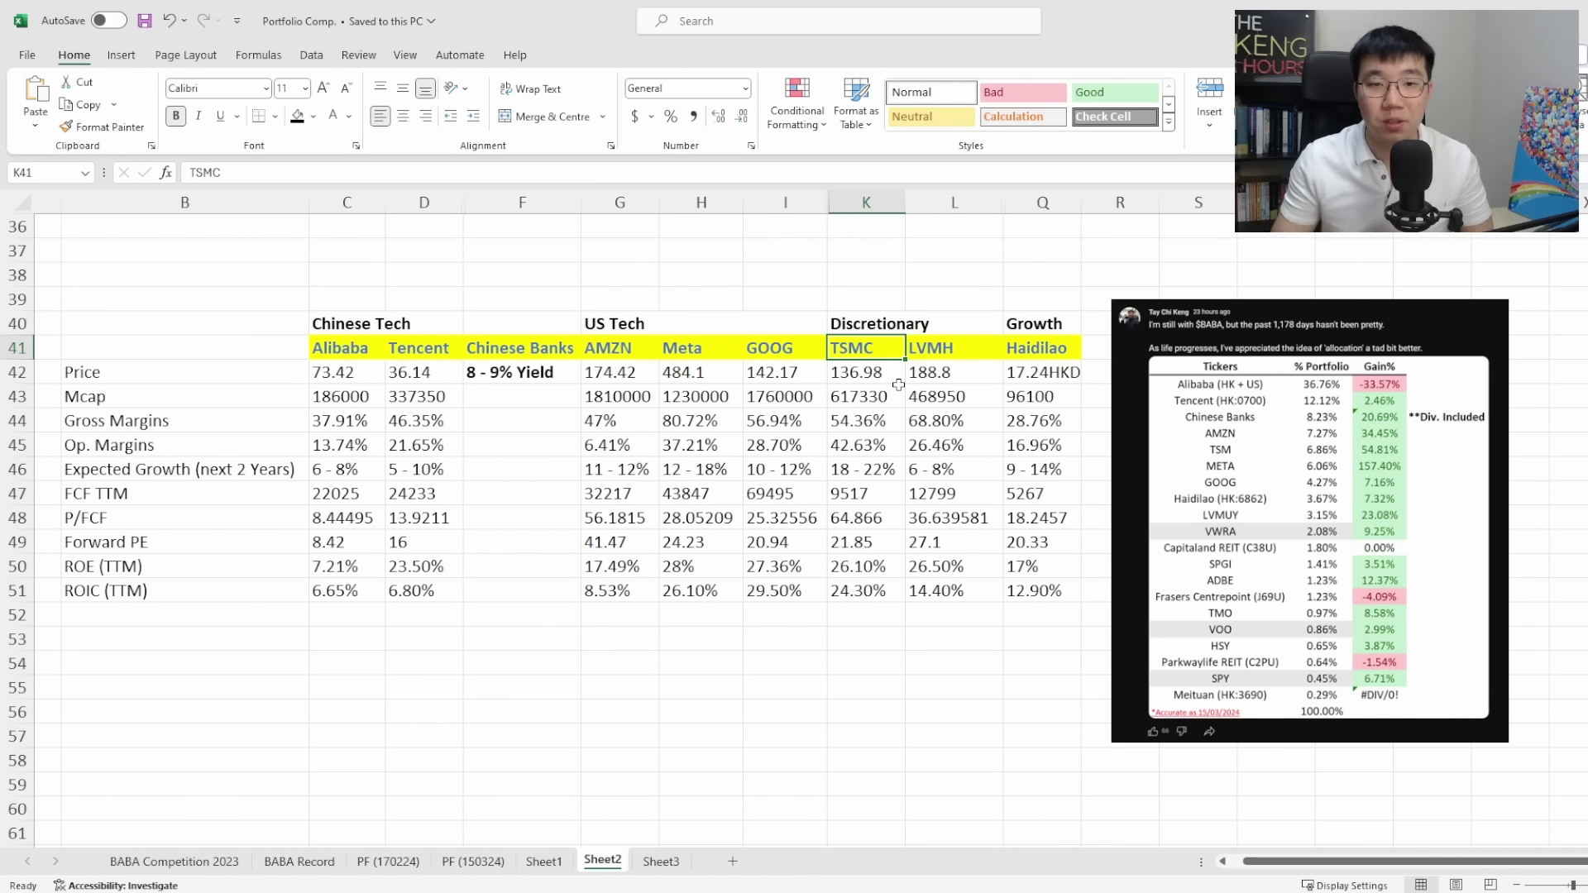
- Inspect the Expected Growth, FCF TTM and P/FCF rows, checking TSMC's growth and GOOG's P/FCF
click(9, 476)
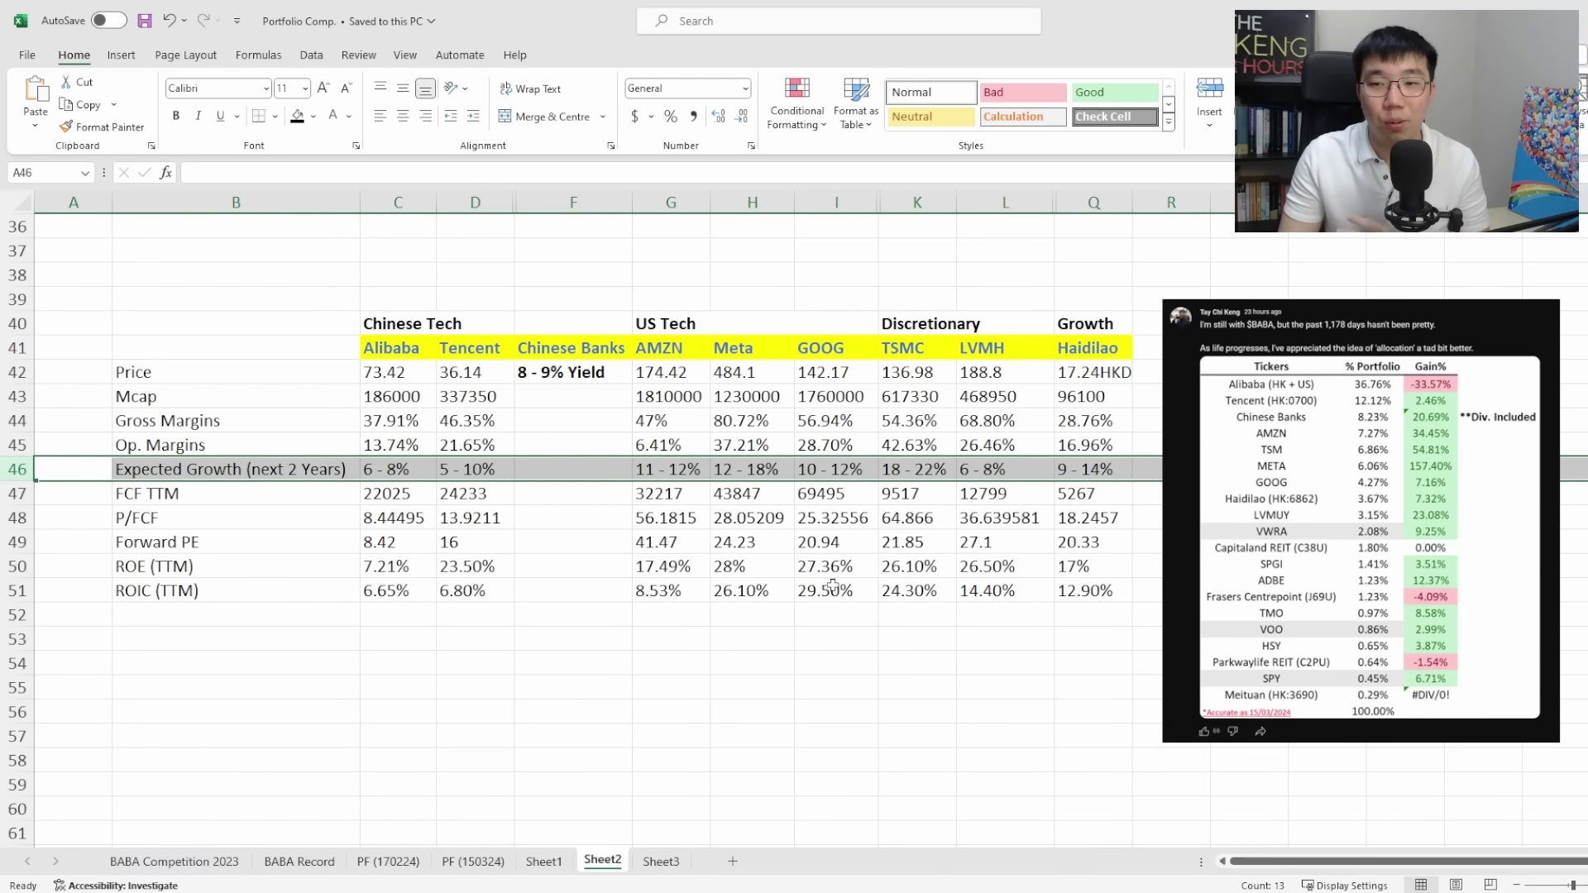
click(916, 474)
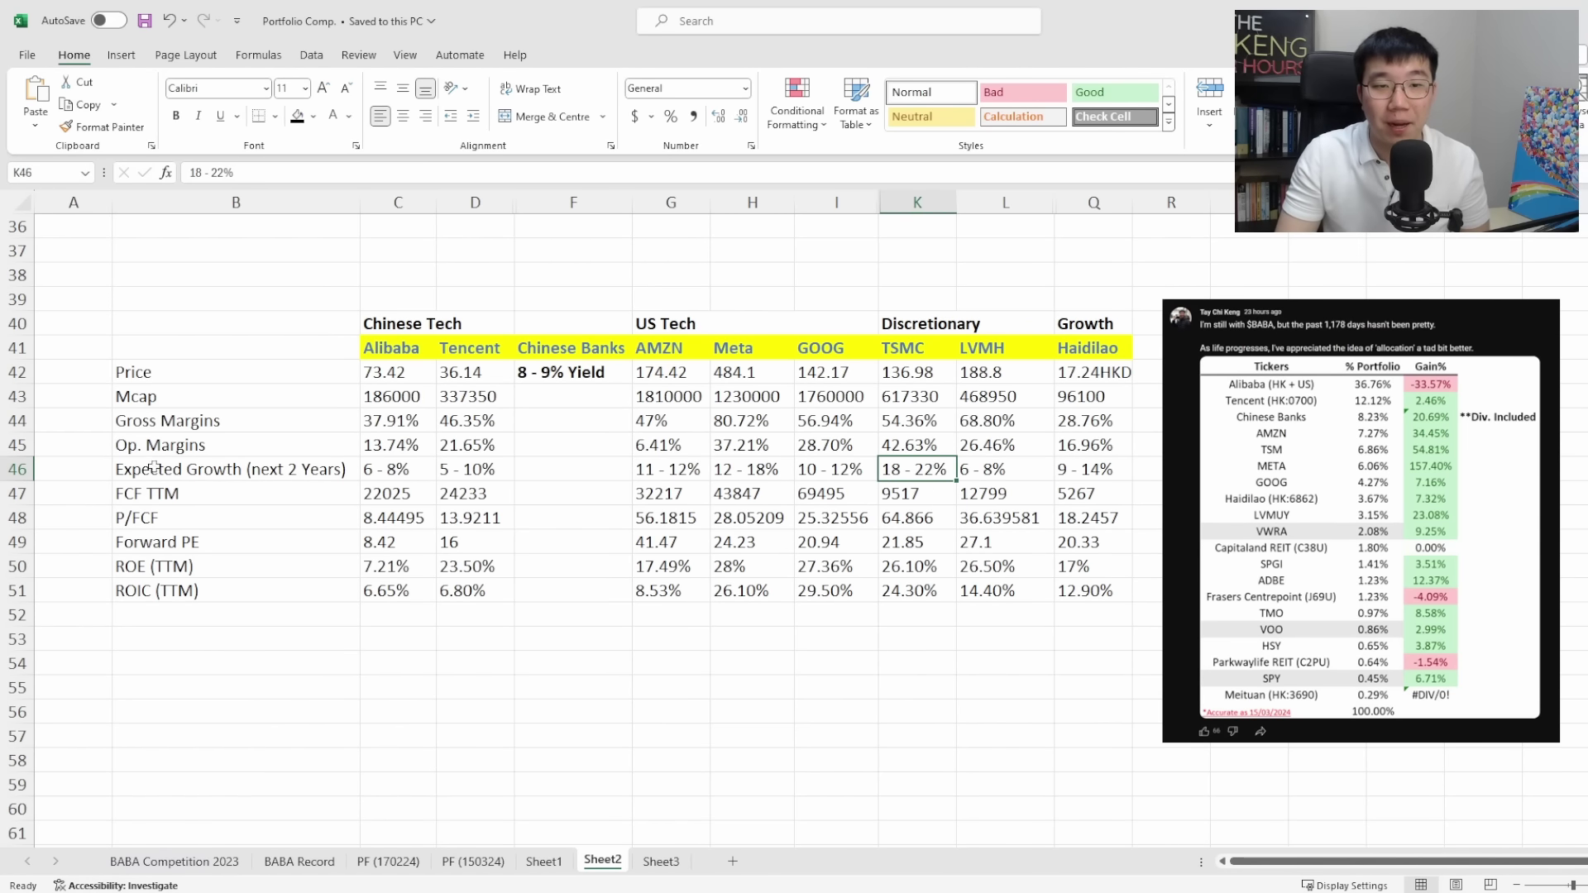
click(27, 470)
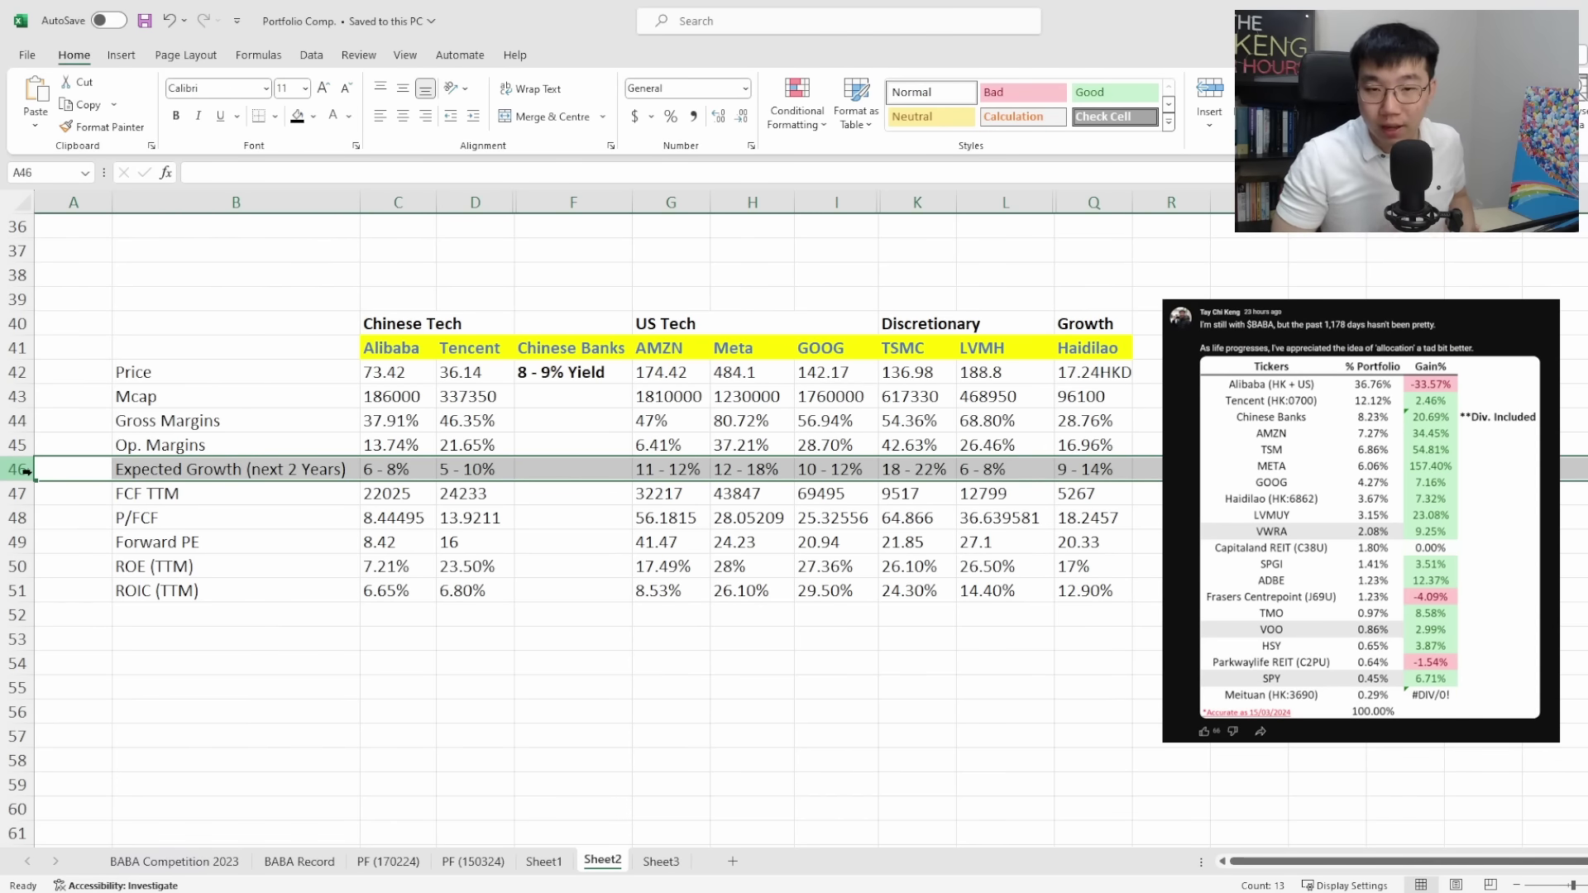
drag(17, 493, 16, 518)
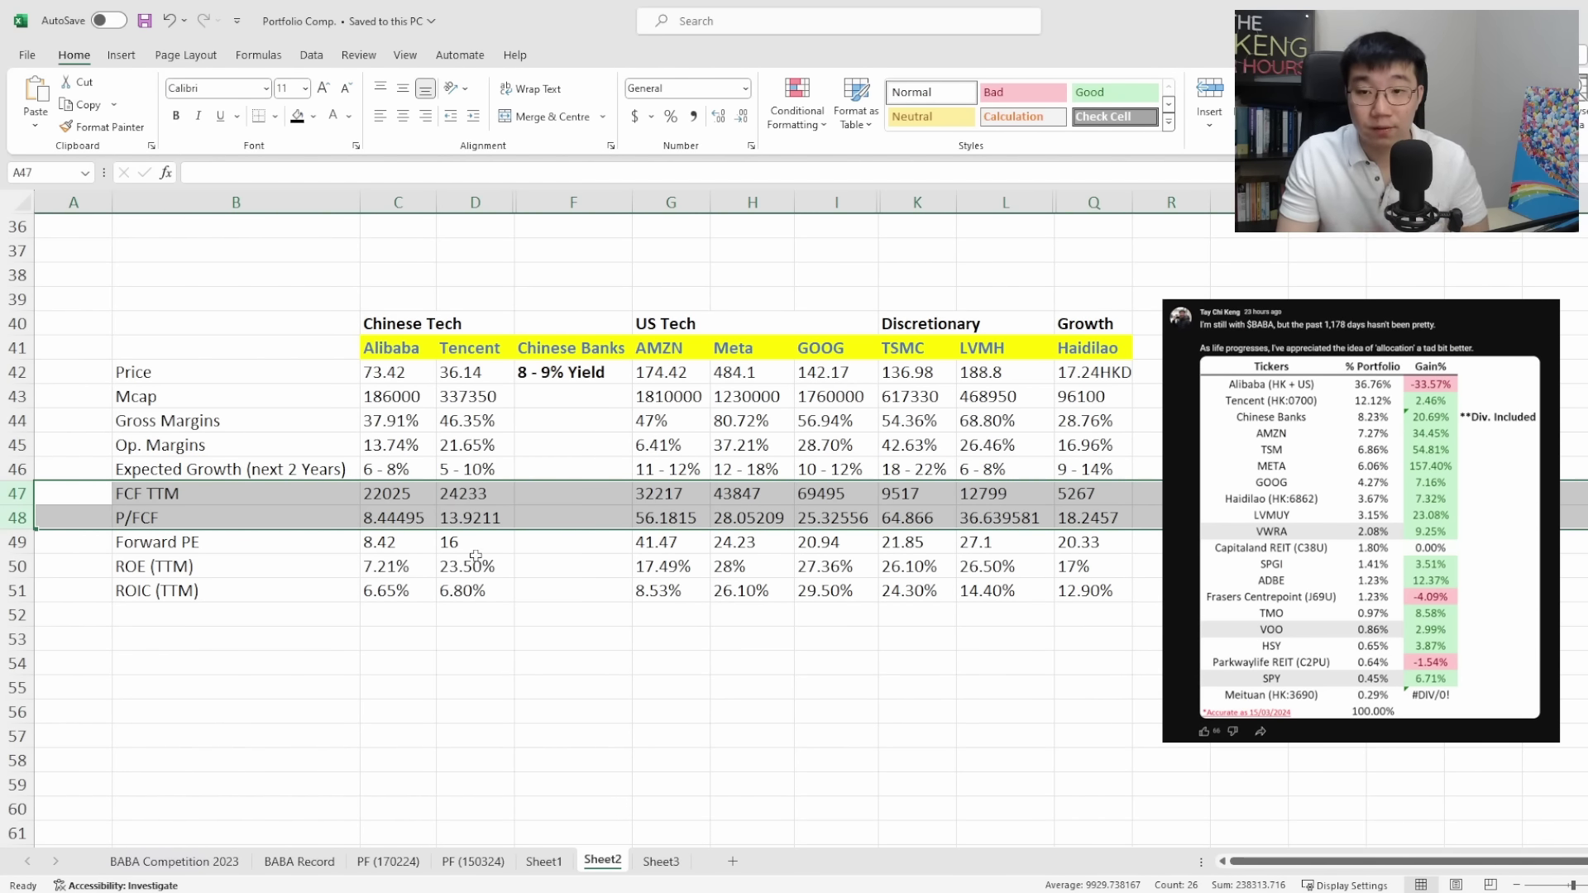
click(811, 518)
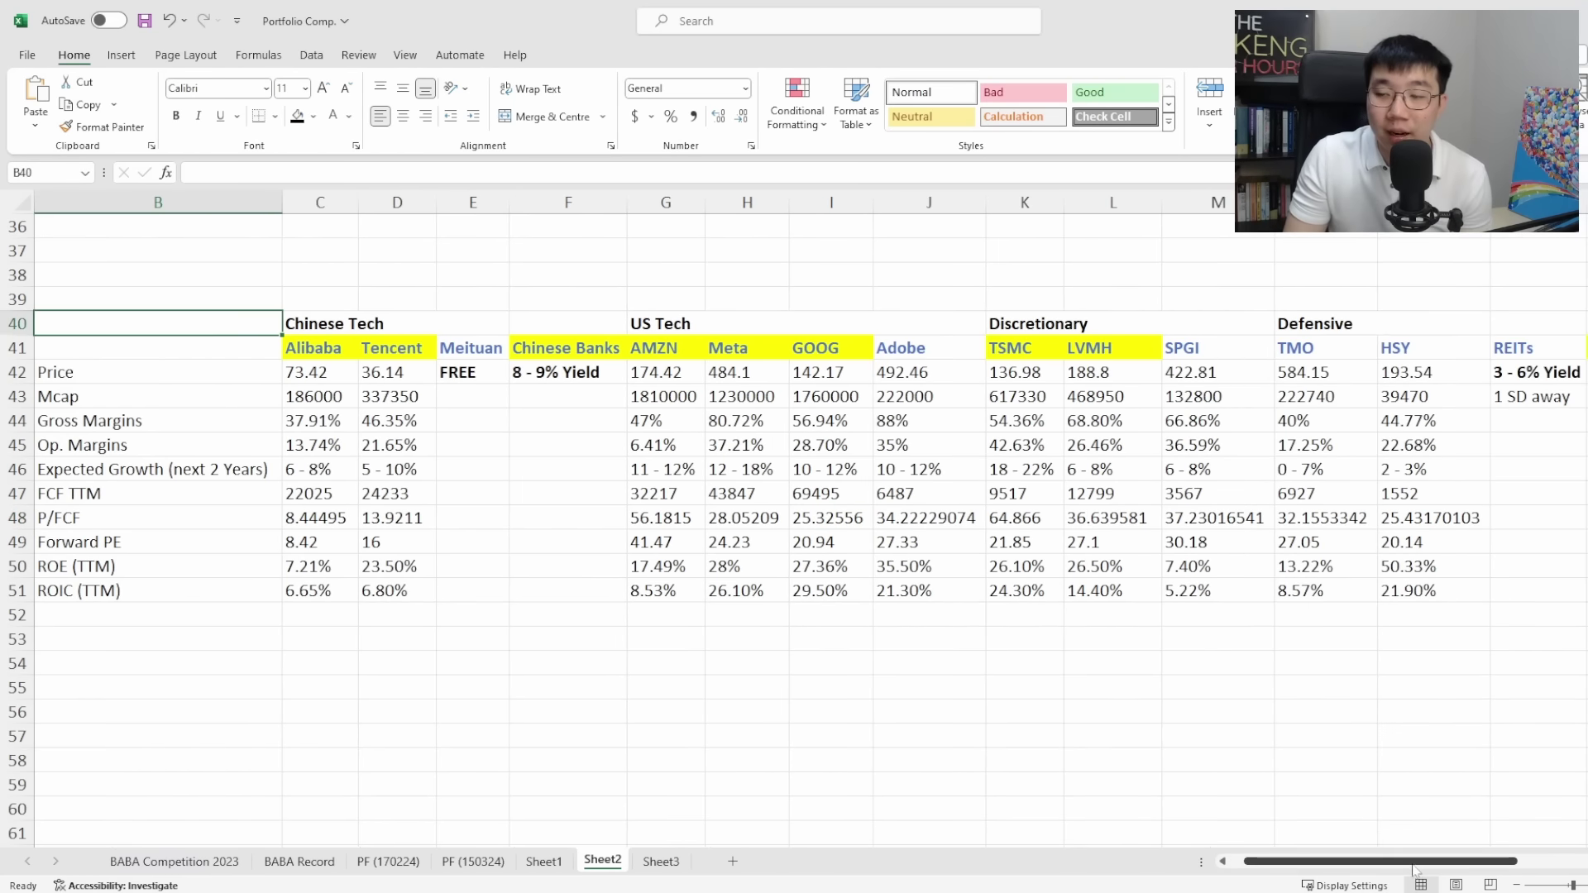
mouse_move(1418, 862)
mouse_down()
mouse_move(1433, 873)
mouse_move(1397, 867)
mouse_up()
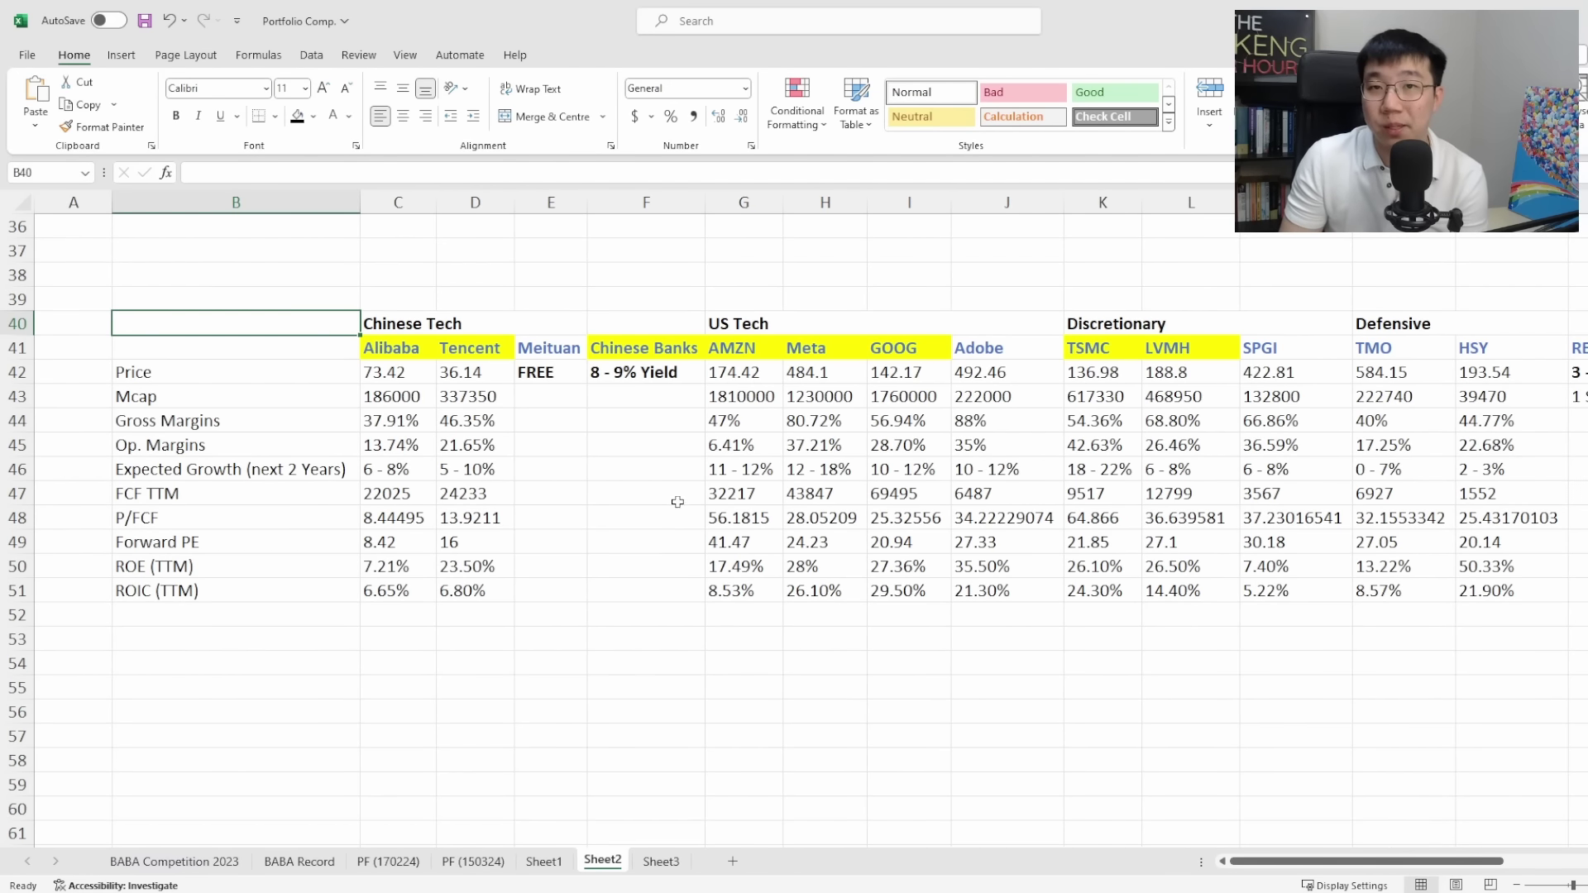
click(561, 355)
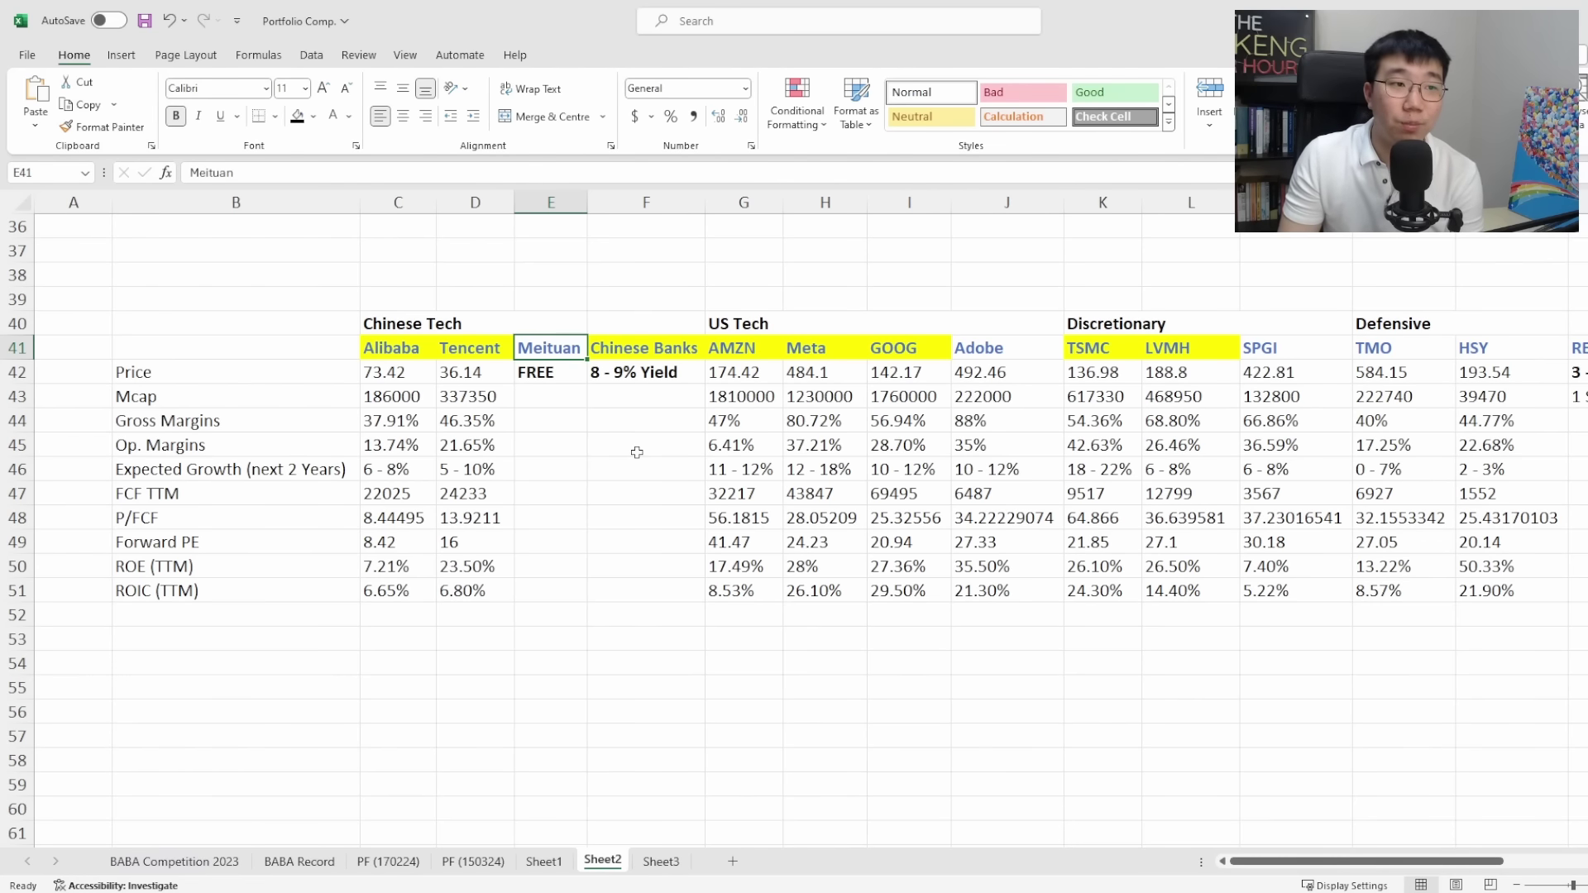
click(495, 358)
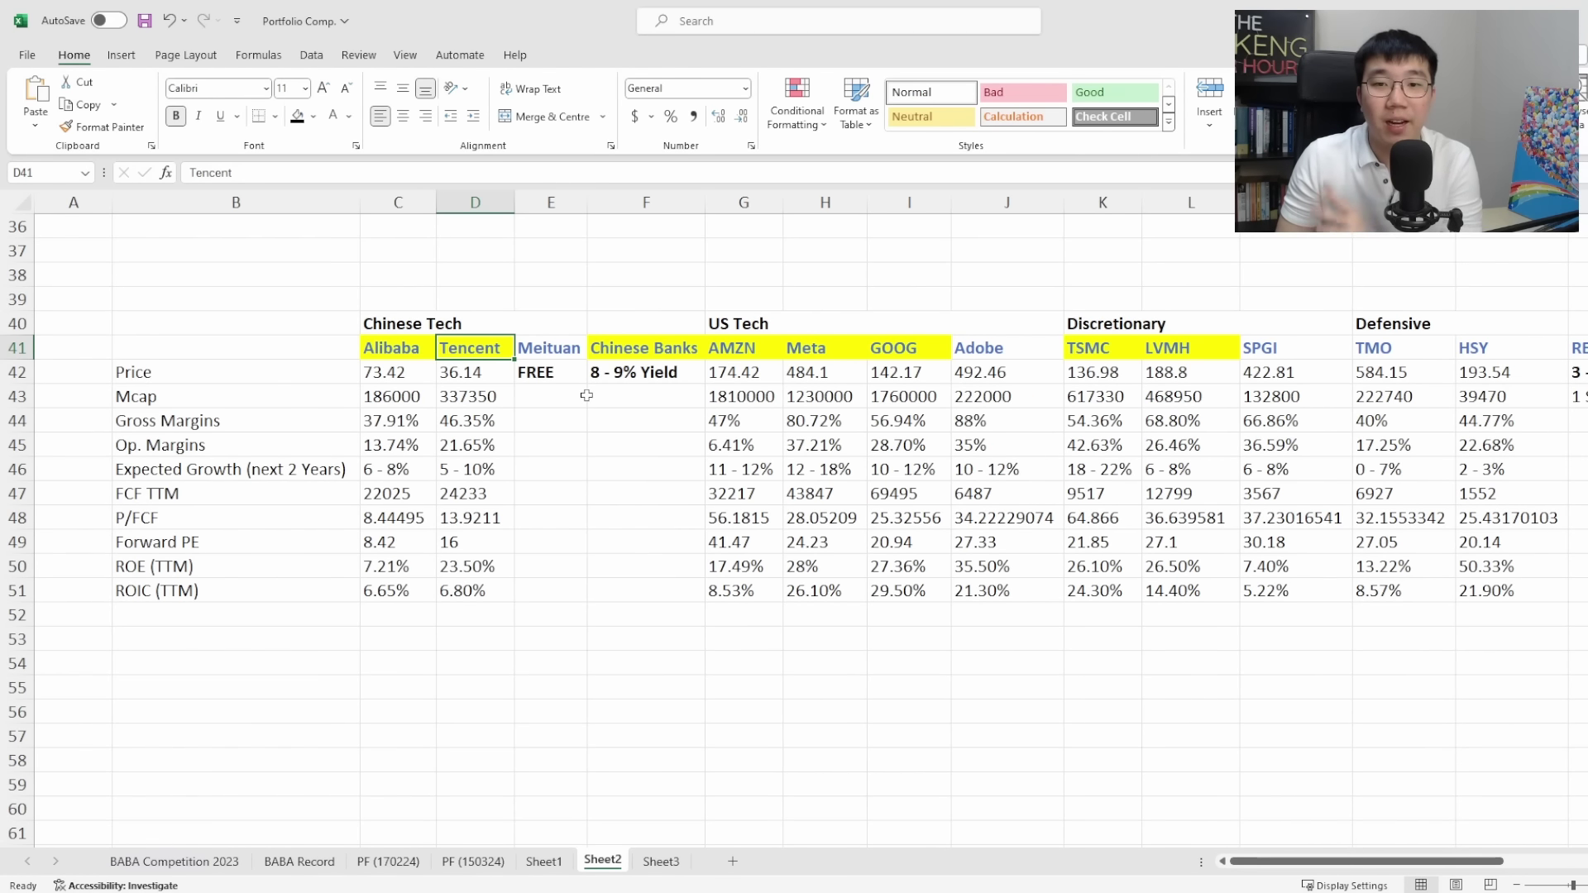
click(560, 372)
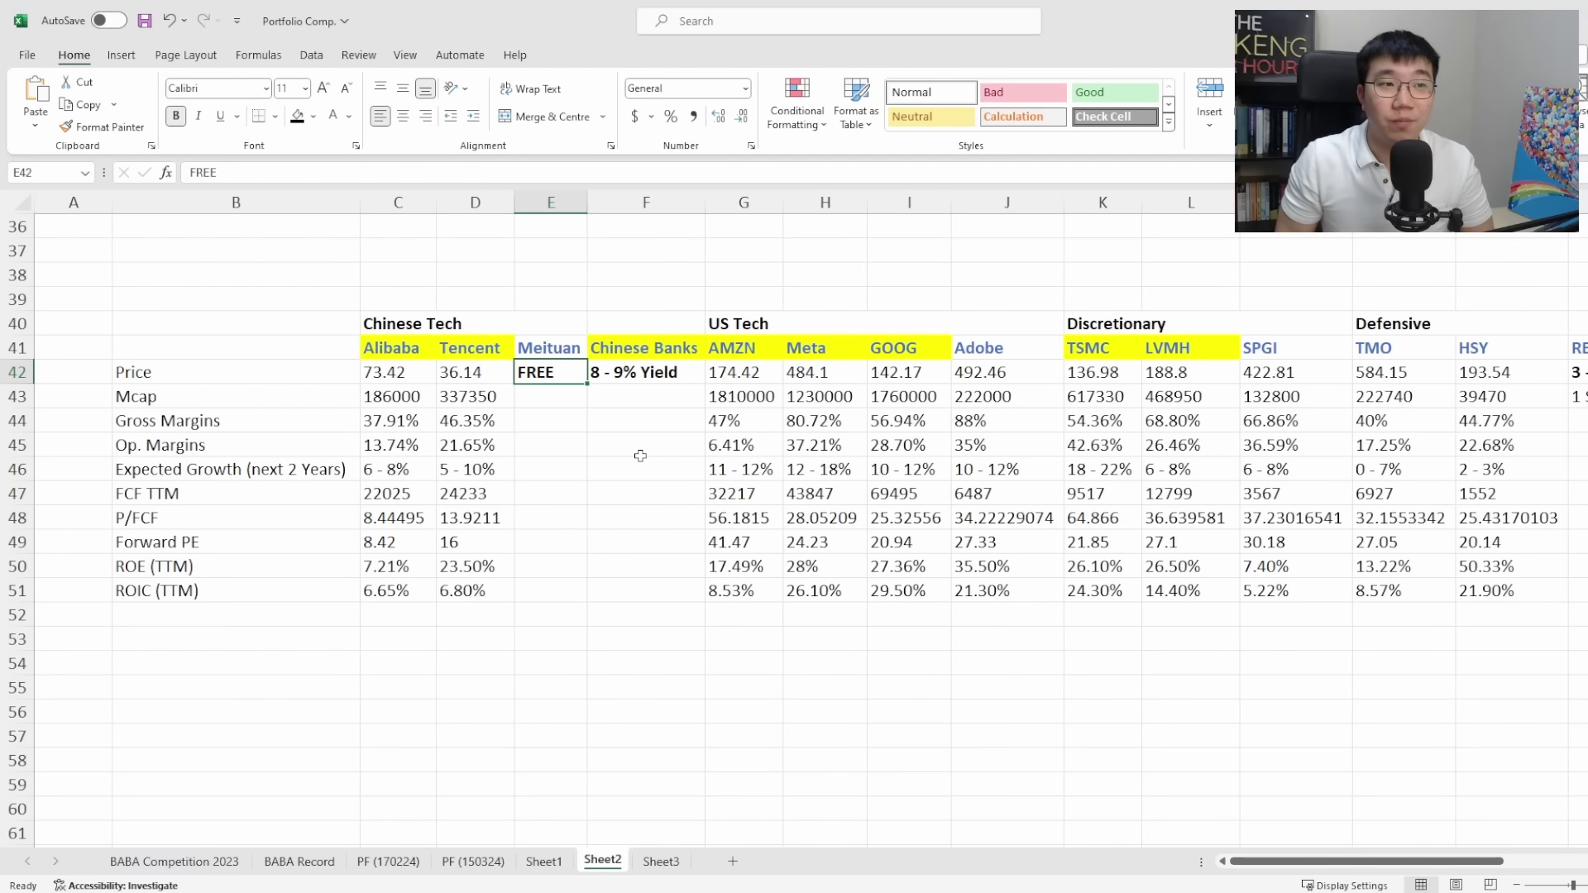
click(1001, 357)
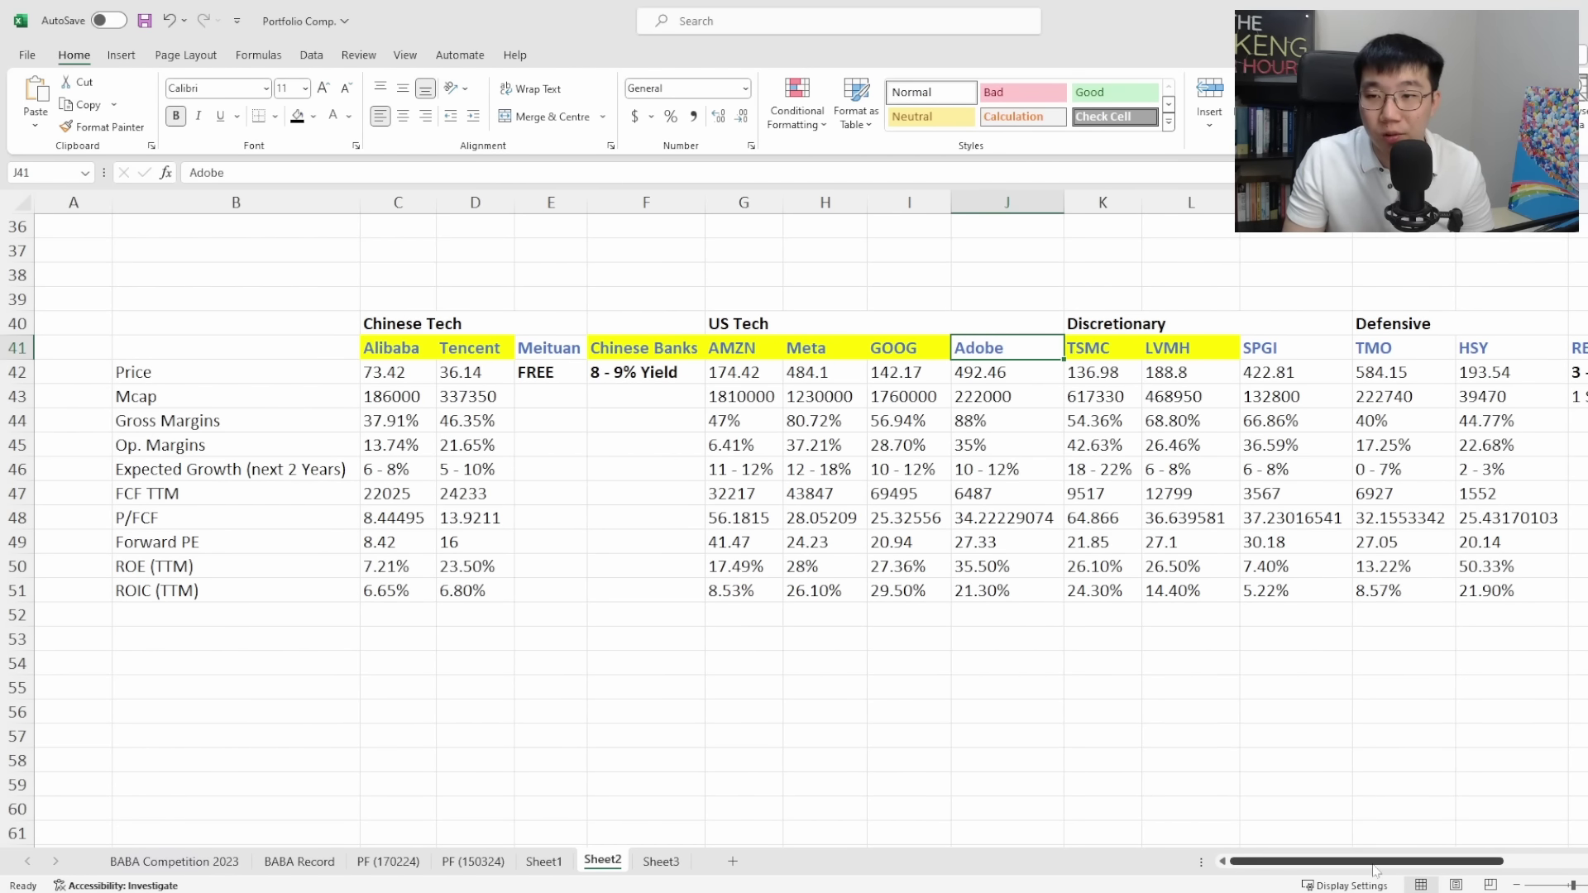
drag(1374, 864, 1420, 868)
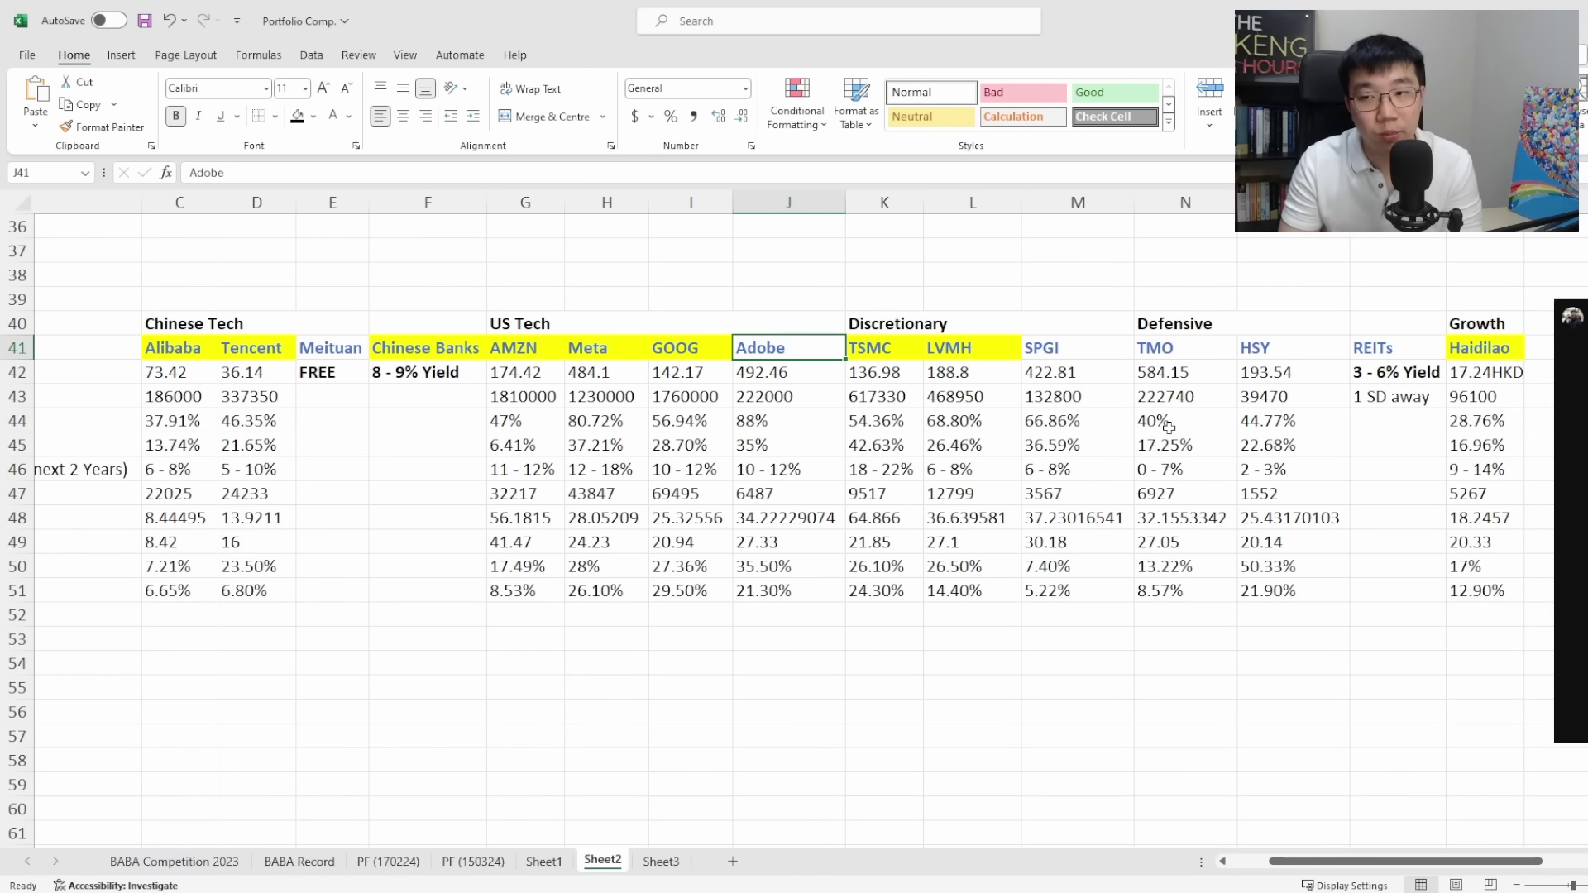
click(1117, 356)
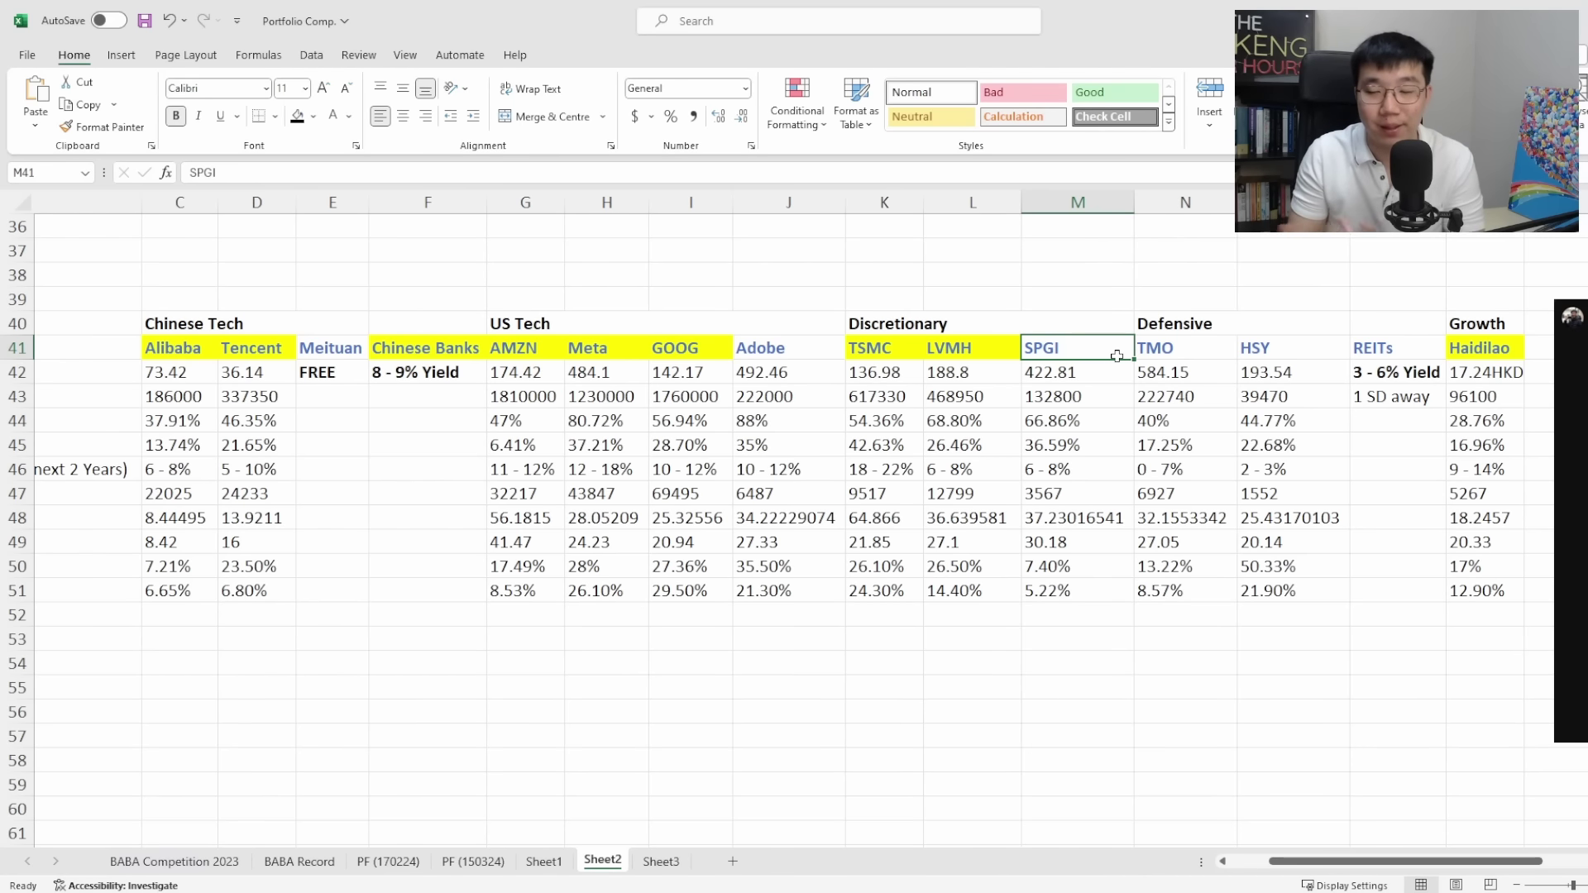
mouse_move(1189, 364)
mouse_down()
mouse_move(1255, 359)
mouse_move(1194, 350)
mouse_up()
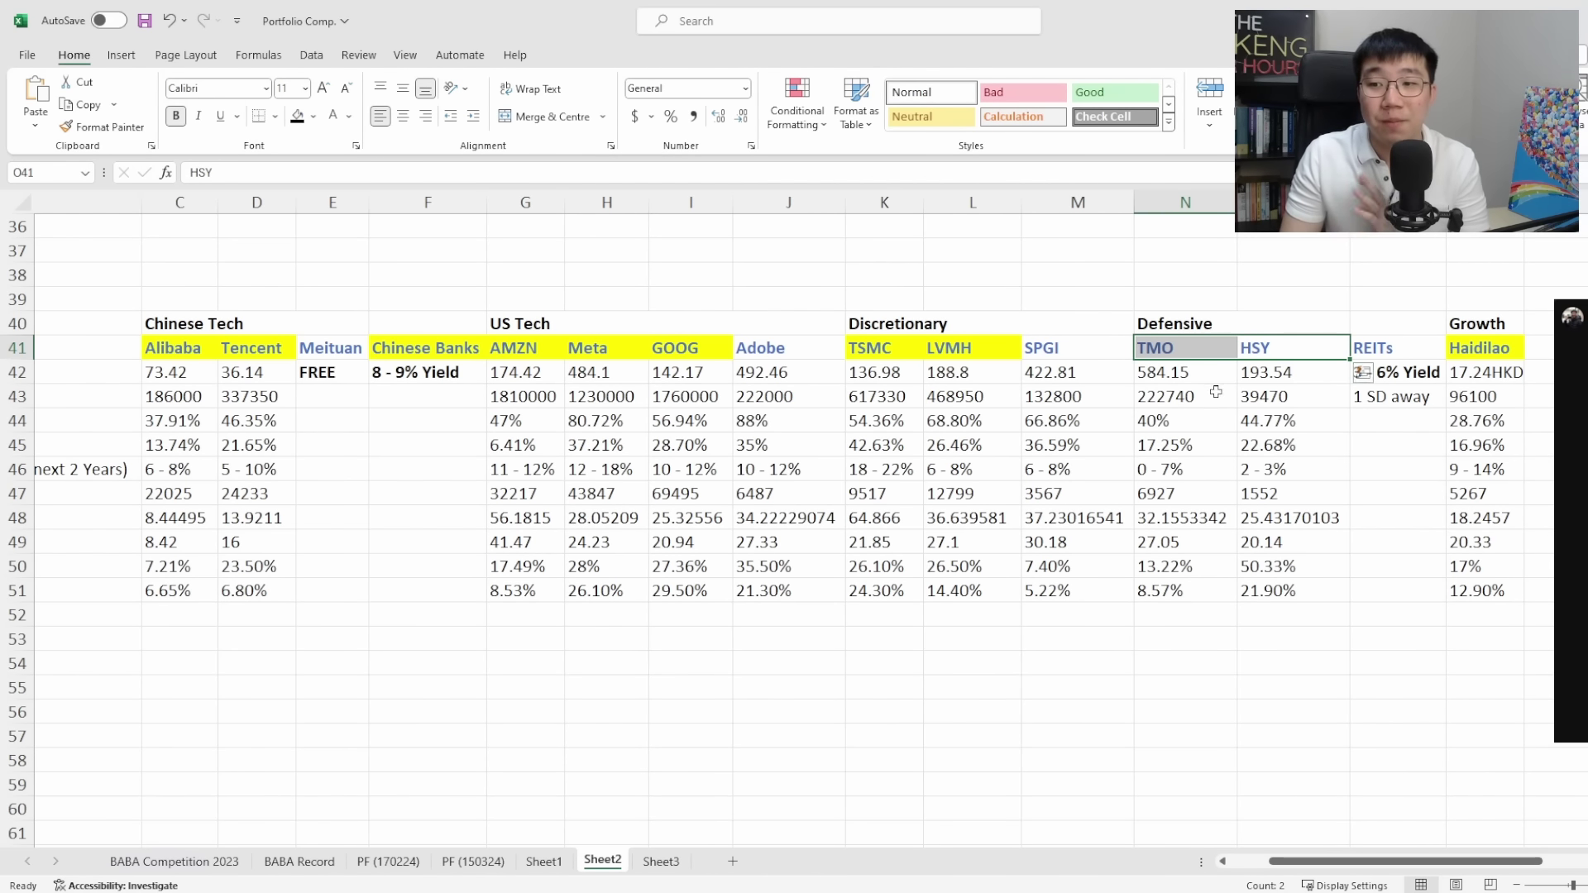
drag(1226, 470, 1247, 473)
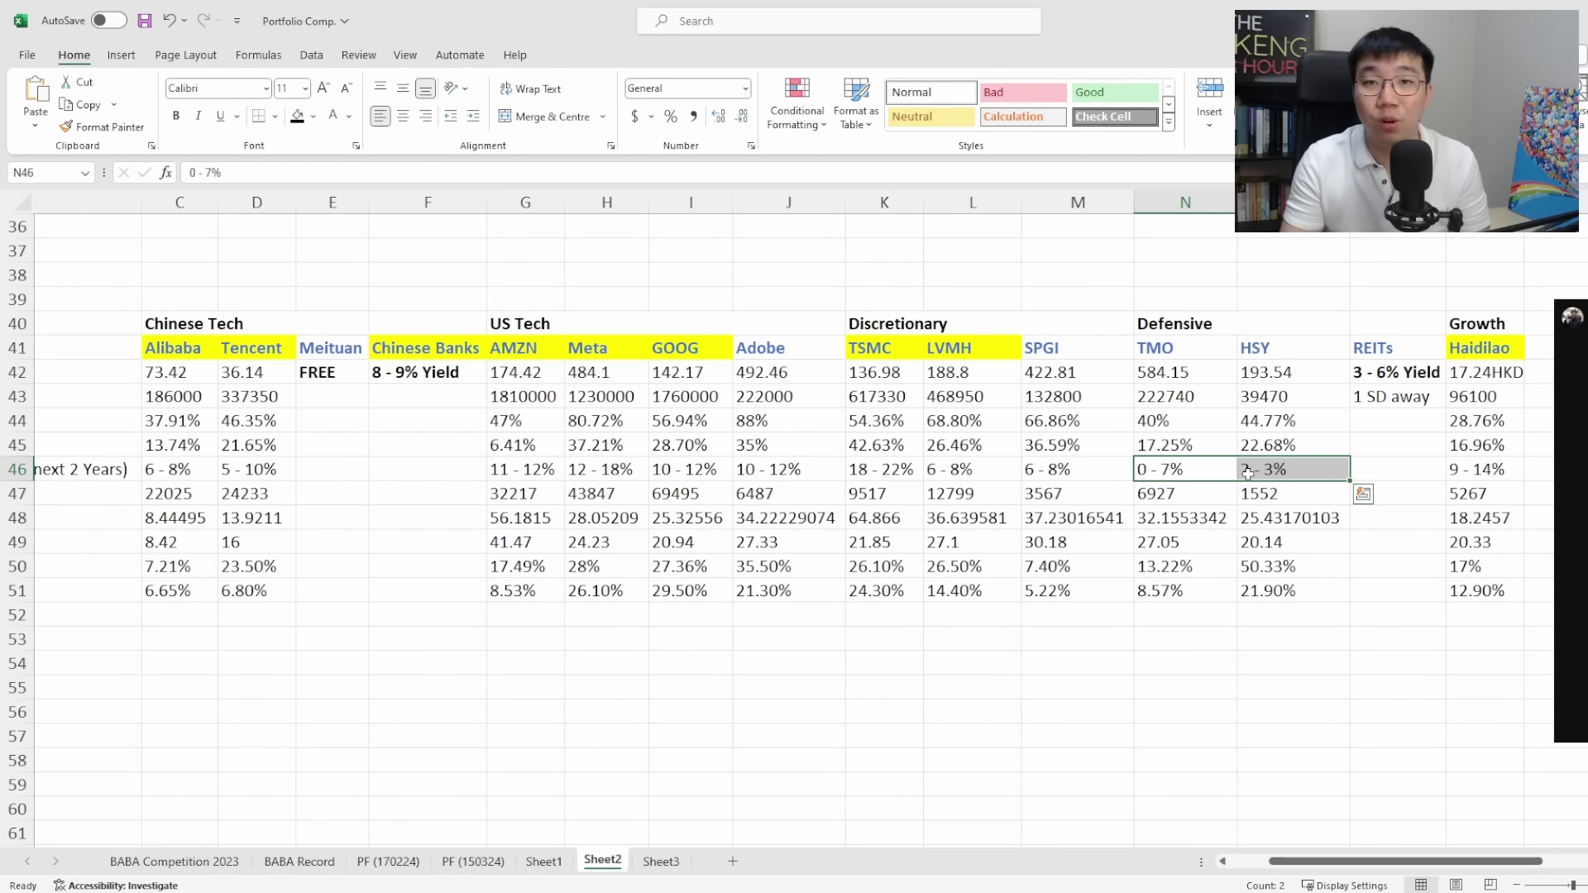
click(1232, 296)
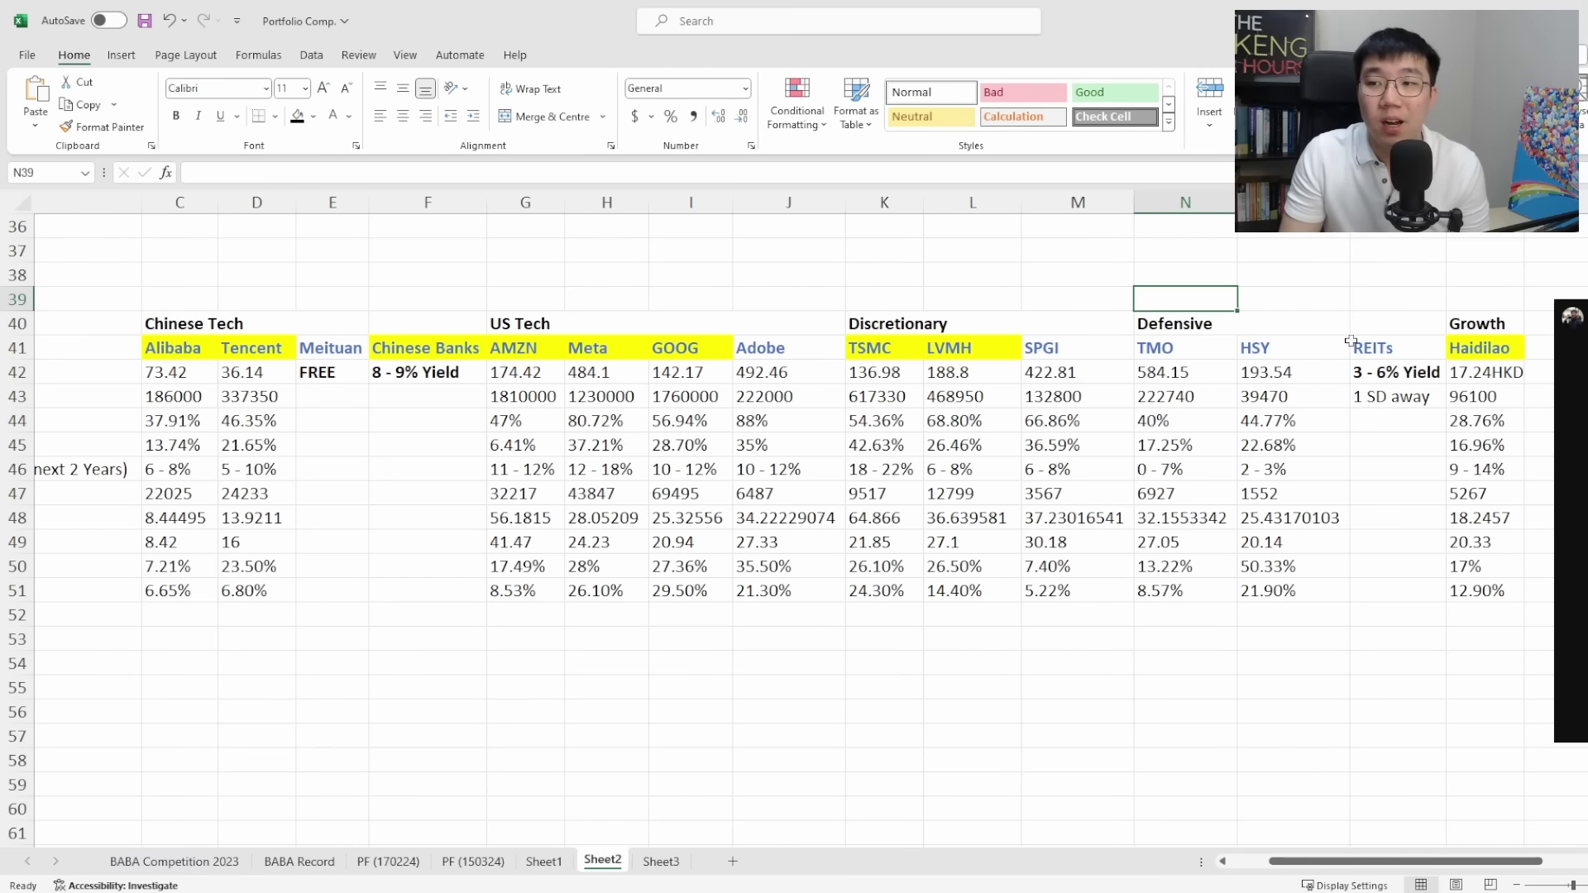
click(1389, 330)
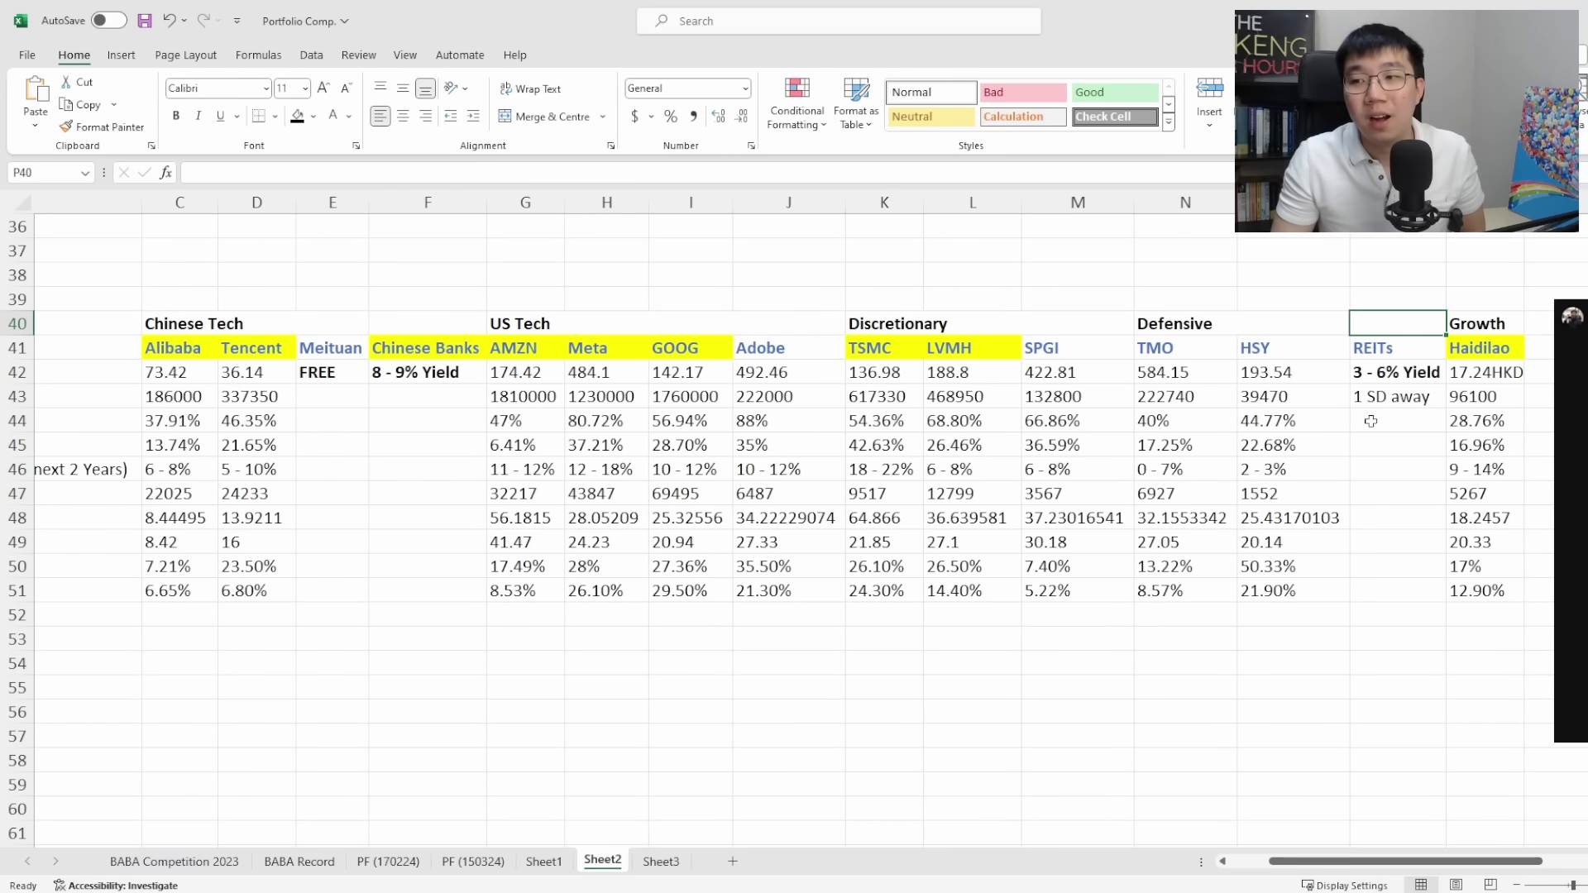
click(1389, 364)
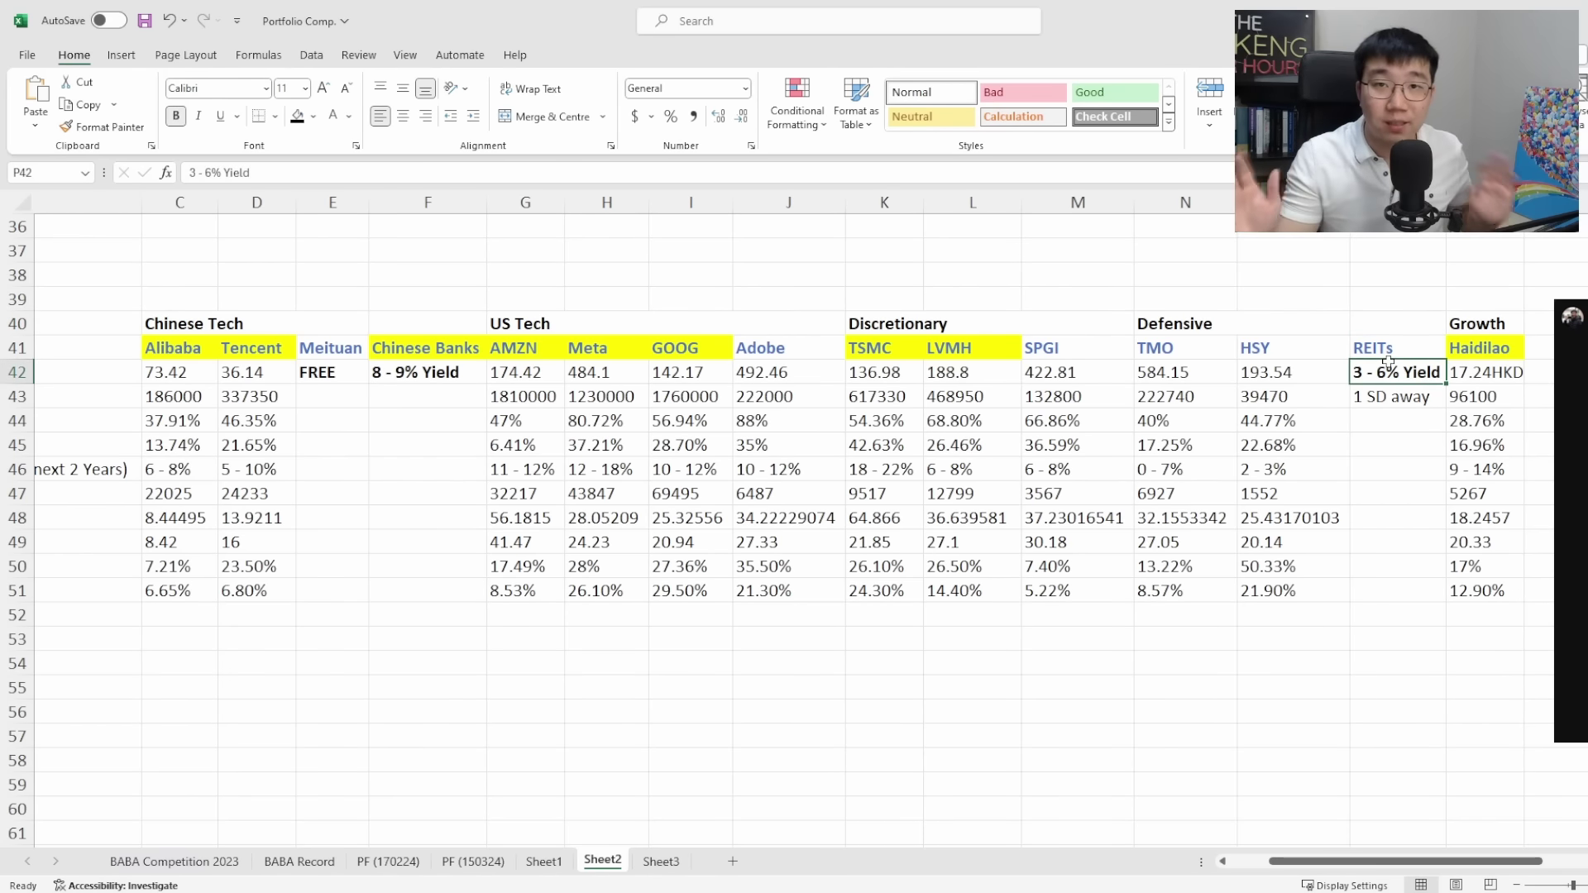
click(1407, 396)
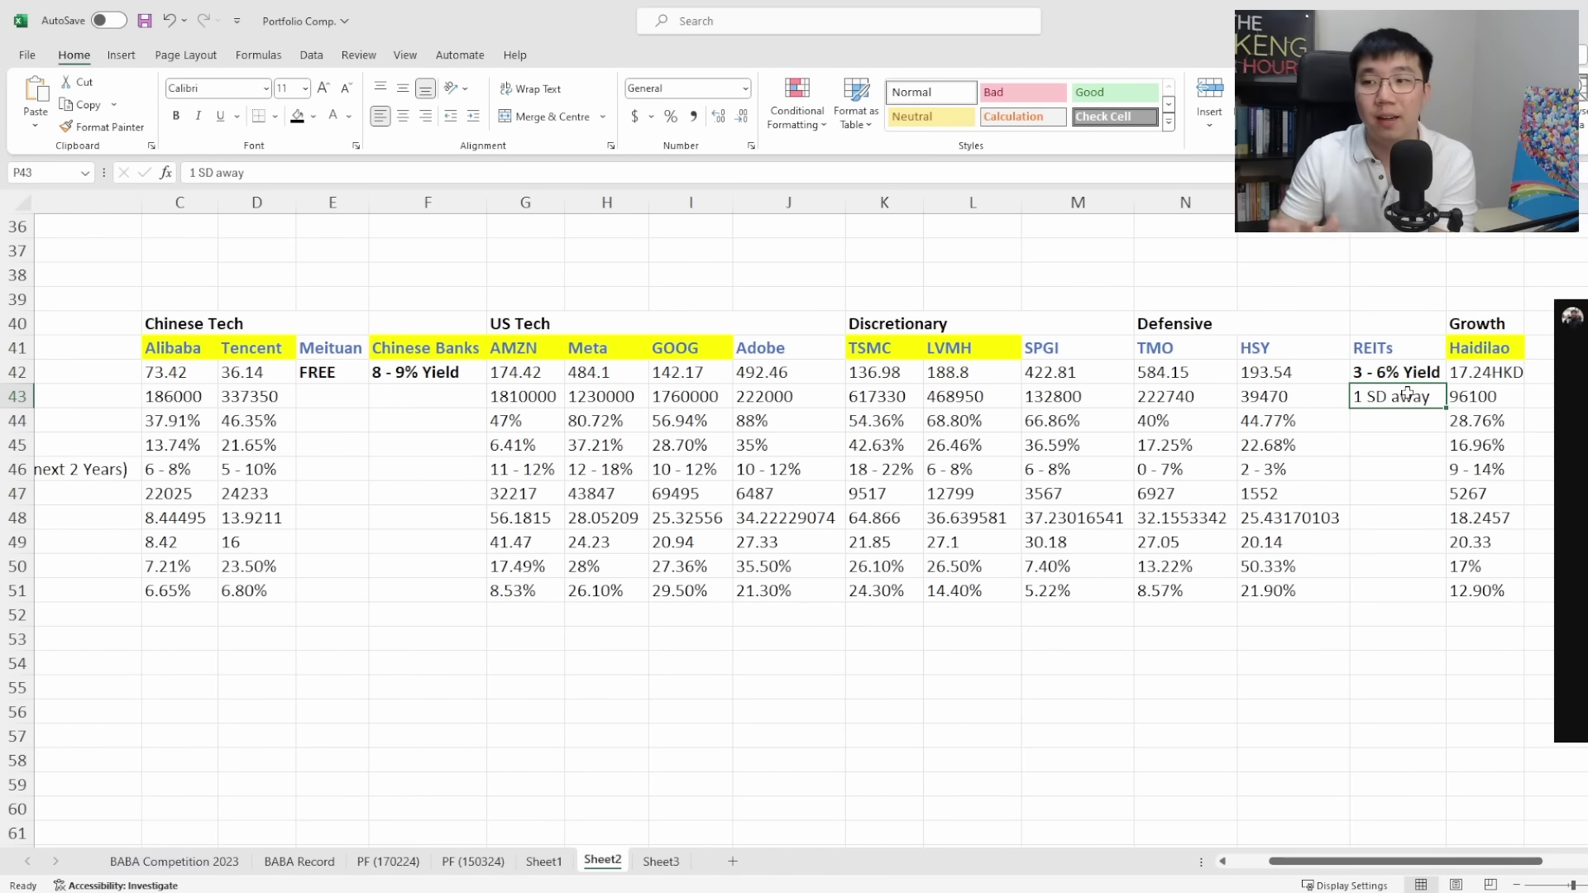
scroll(1407, 393, right, 3)
scroll(1414, 496, left, 4)
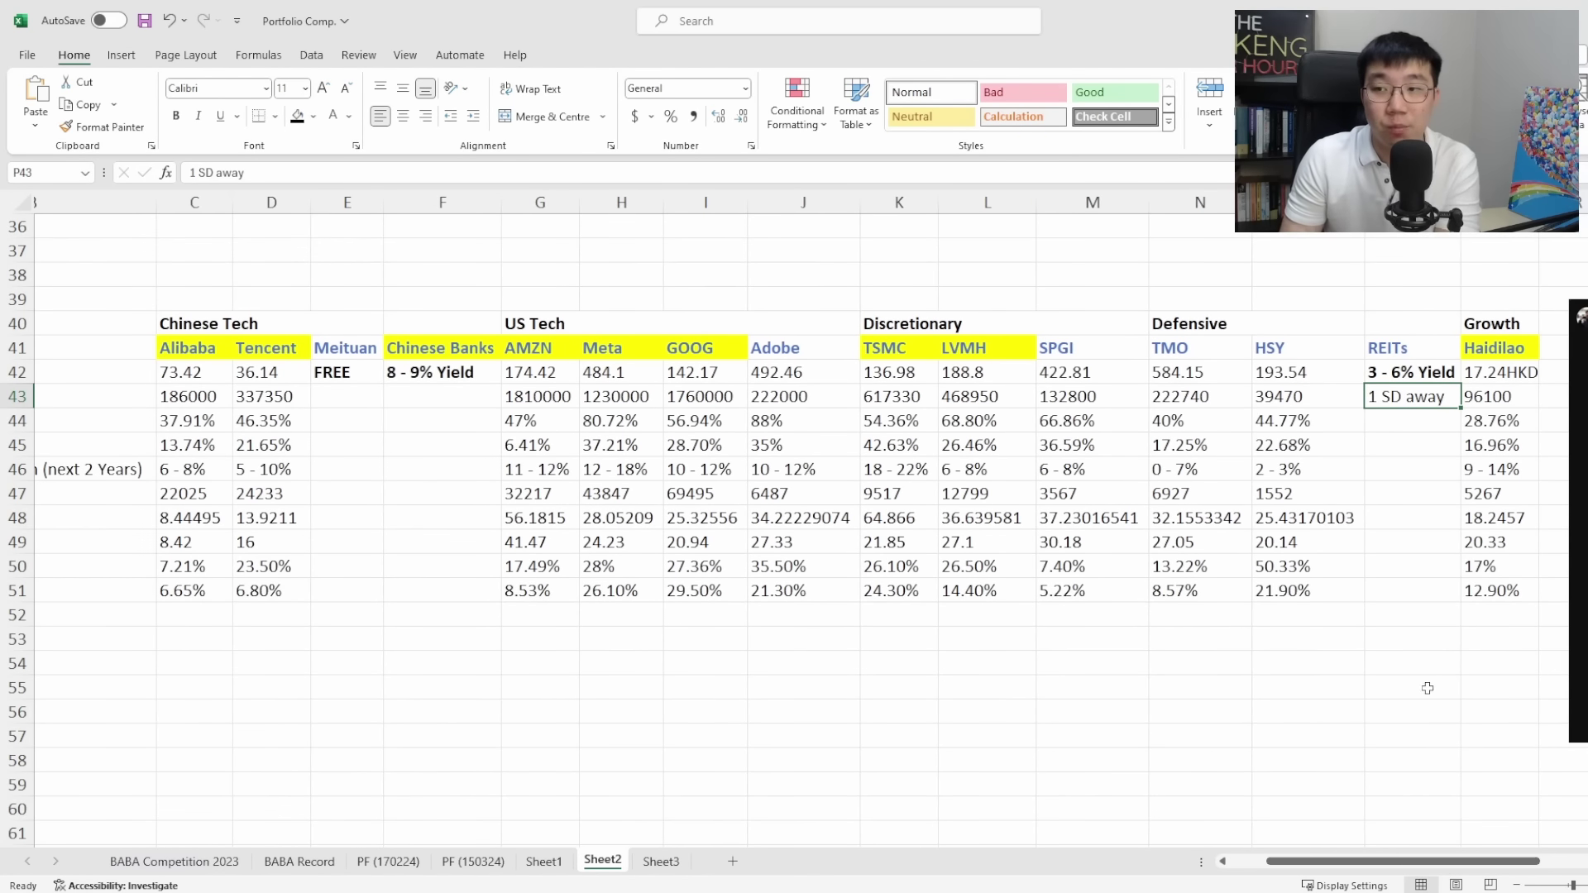
- Deselect the REITs and Haidilao price cells, then move on to Sheet3's pasted comments
click(1415, 423)
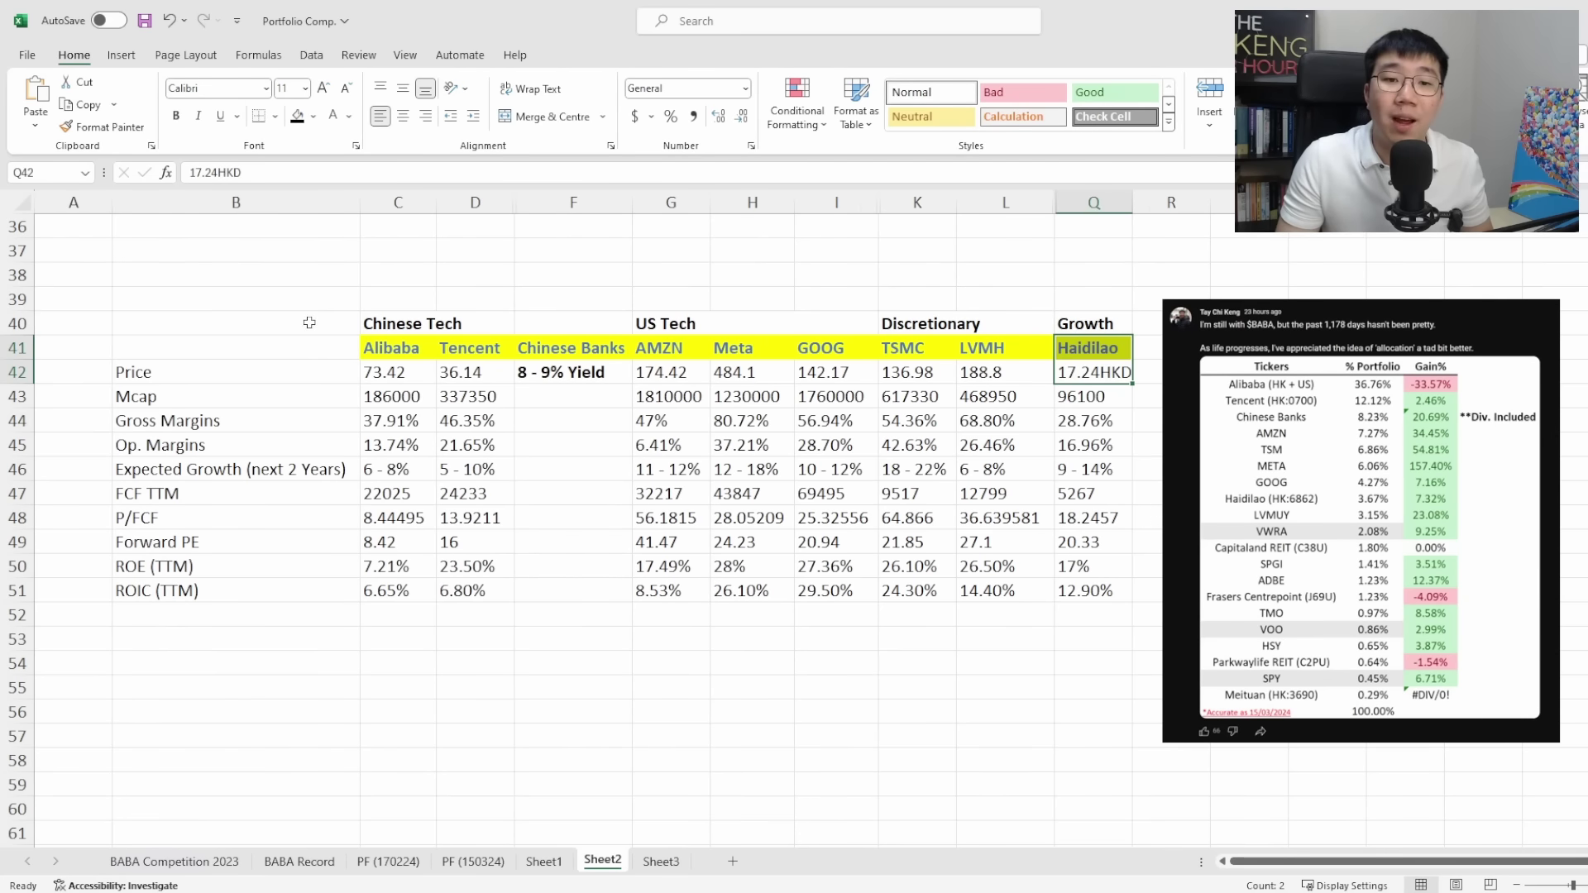
click(306, 331)
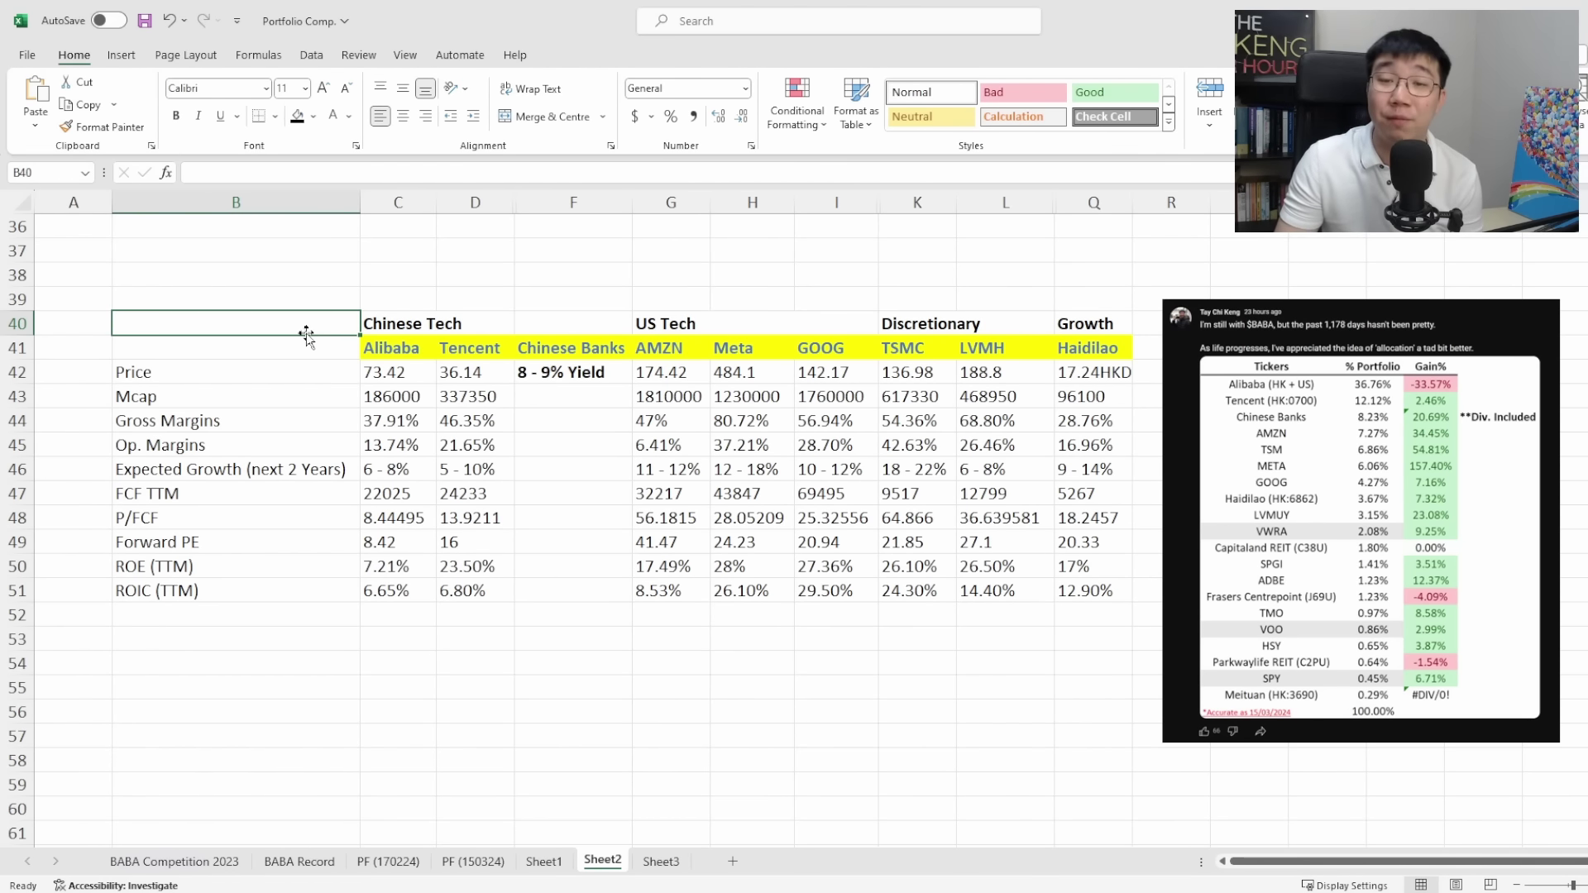
key(ctrl+Page_Down)
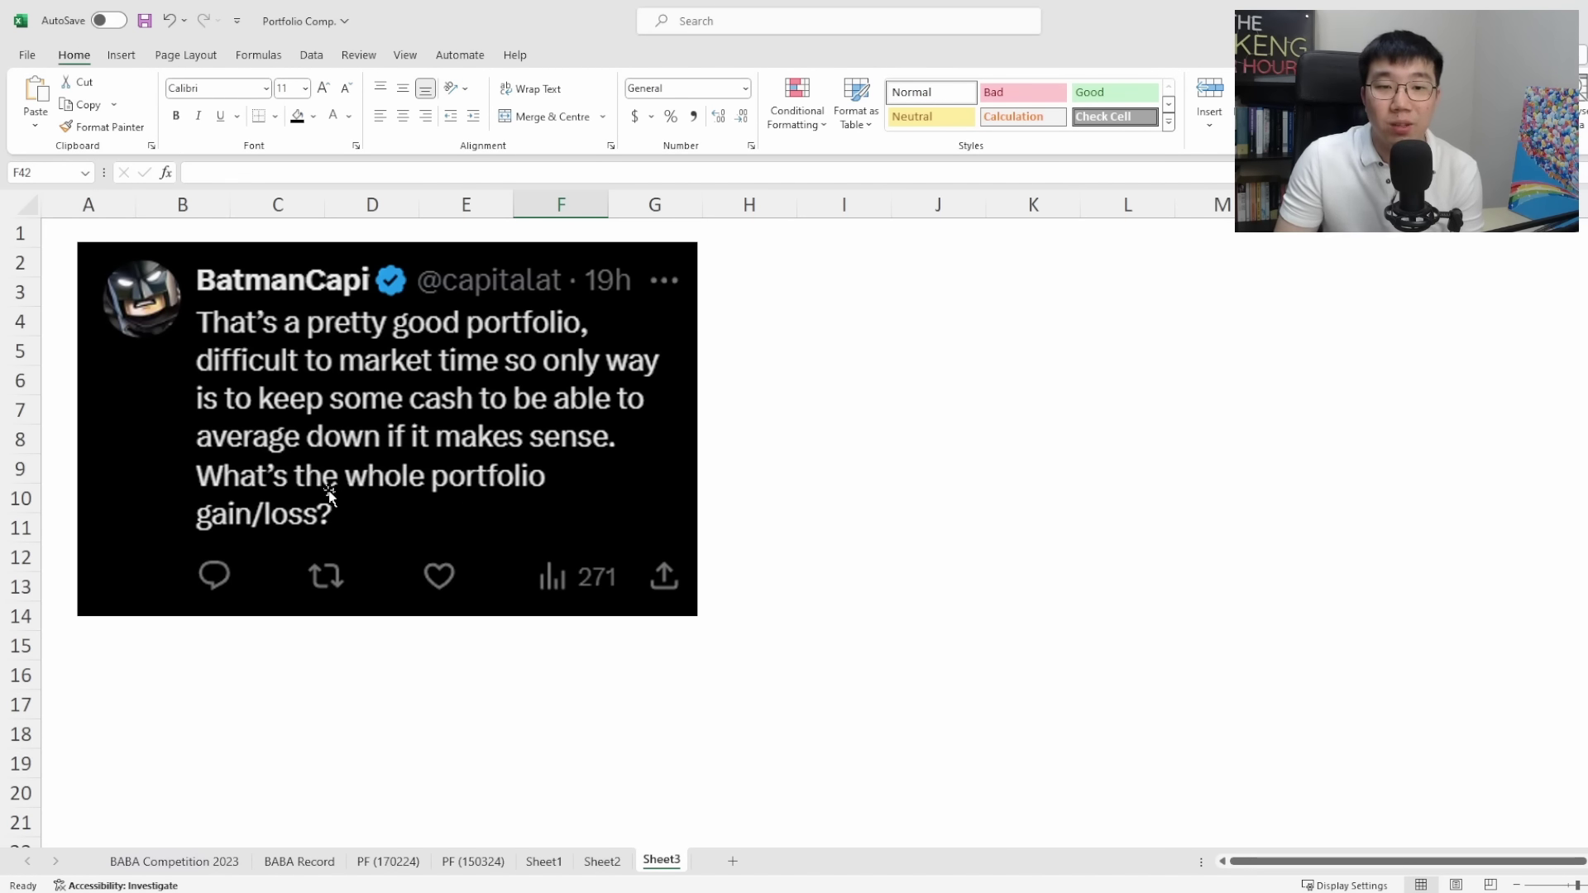
click(473, 861)
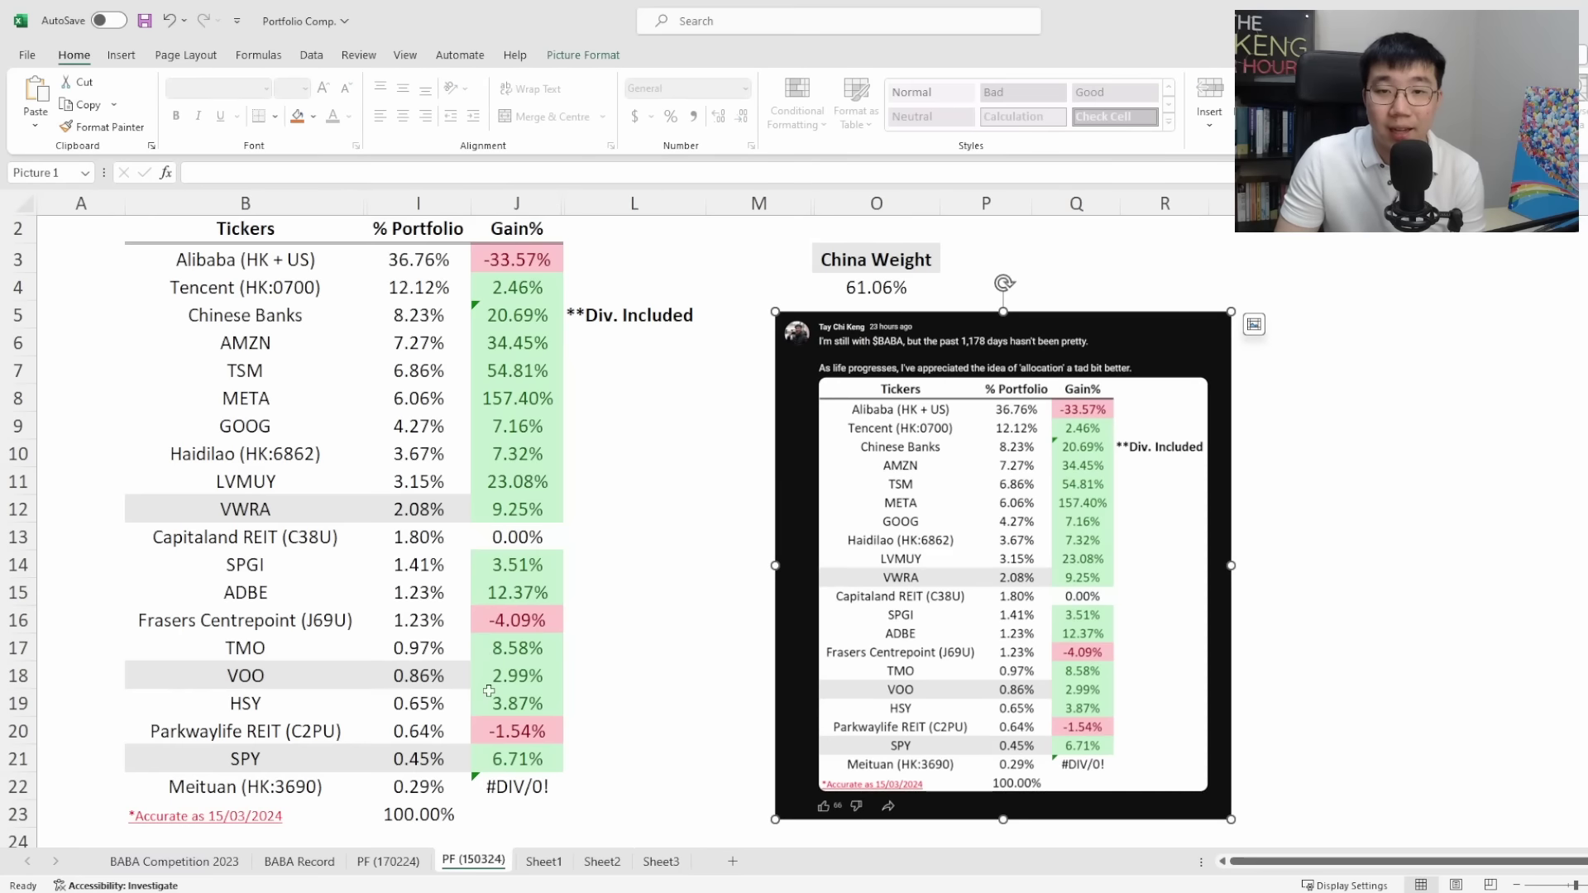
scroll(483, 655, down, 2)
click(403, 760)
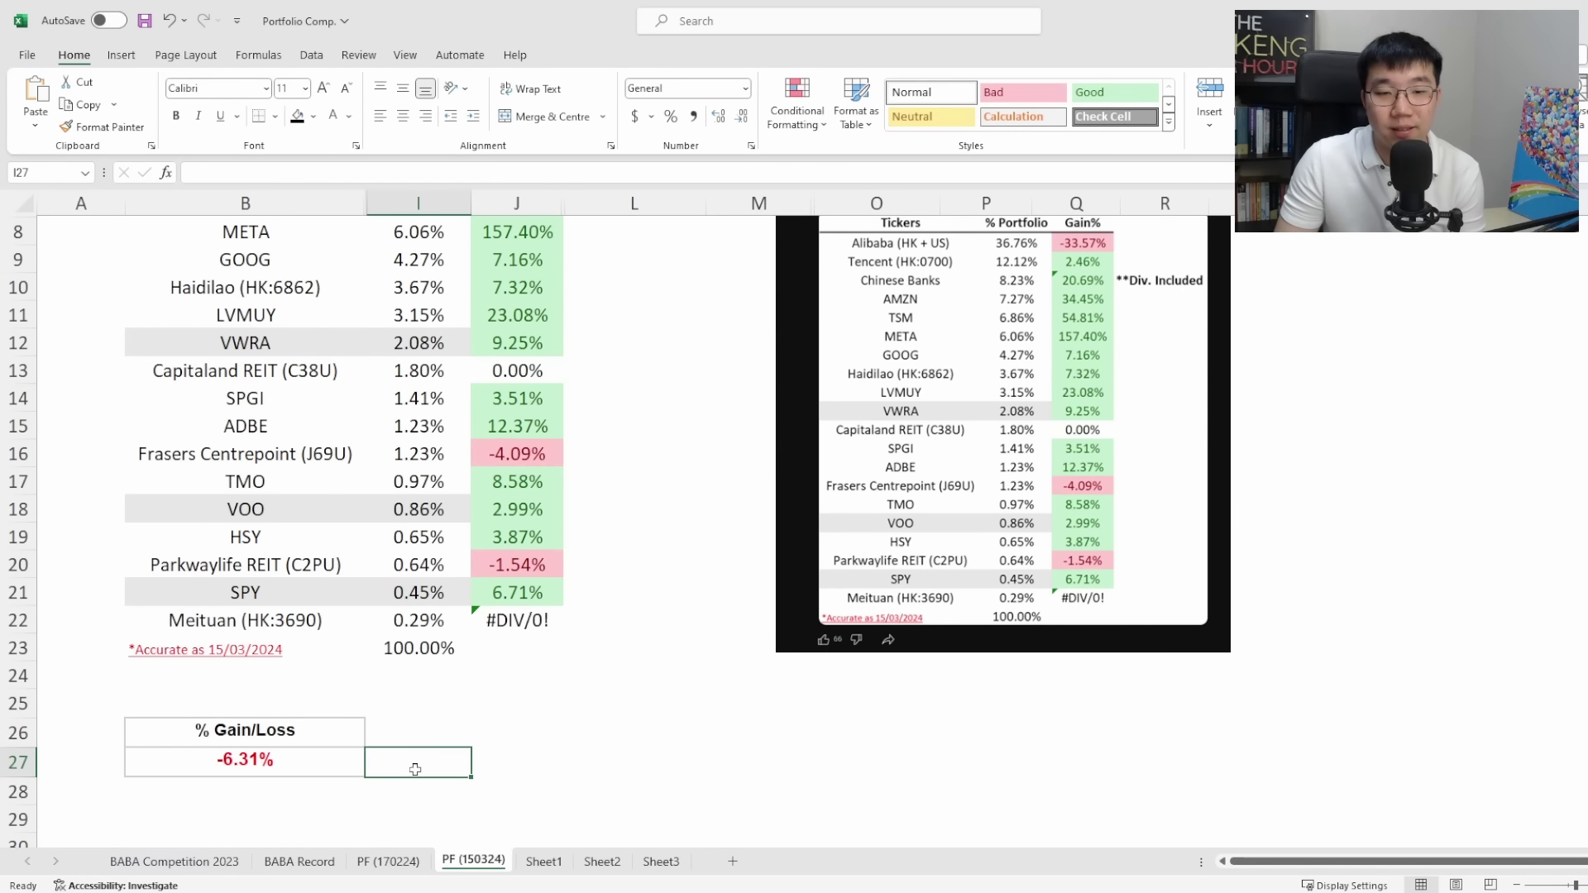
click(661, 860)
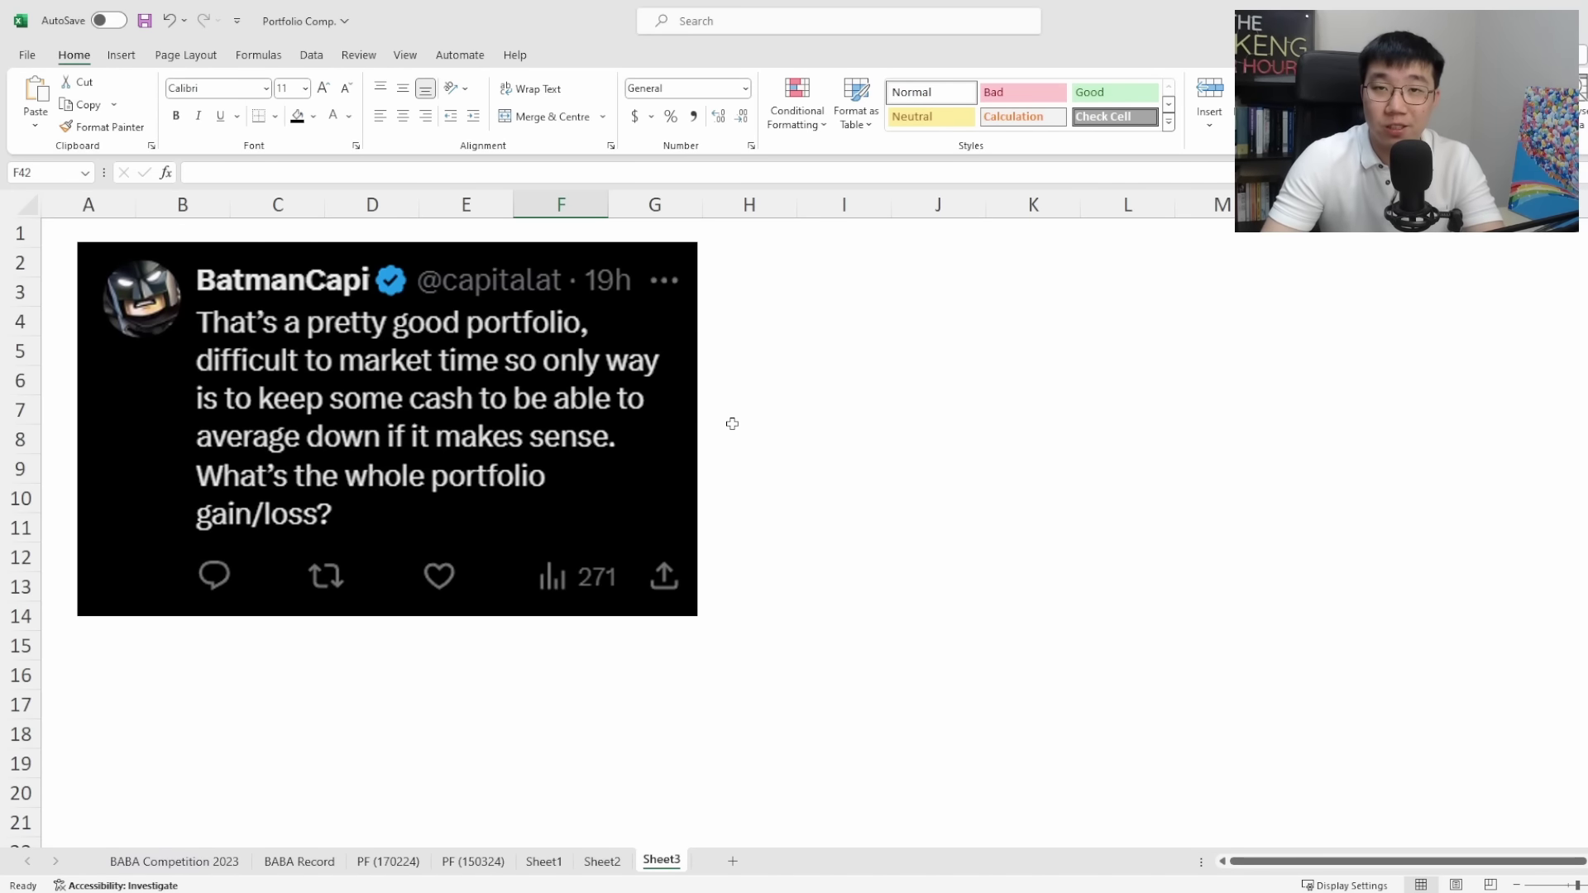
- Briefly check the PF (150324) holdings sheet, then return to Sheet3
scroll(588, 364, down, 7)
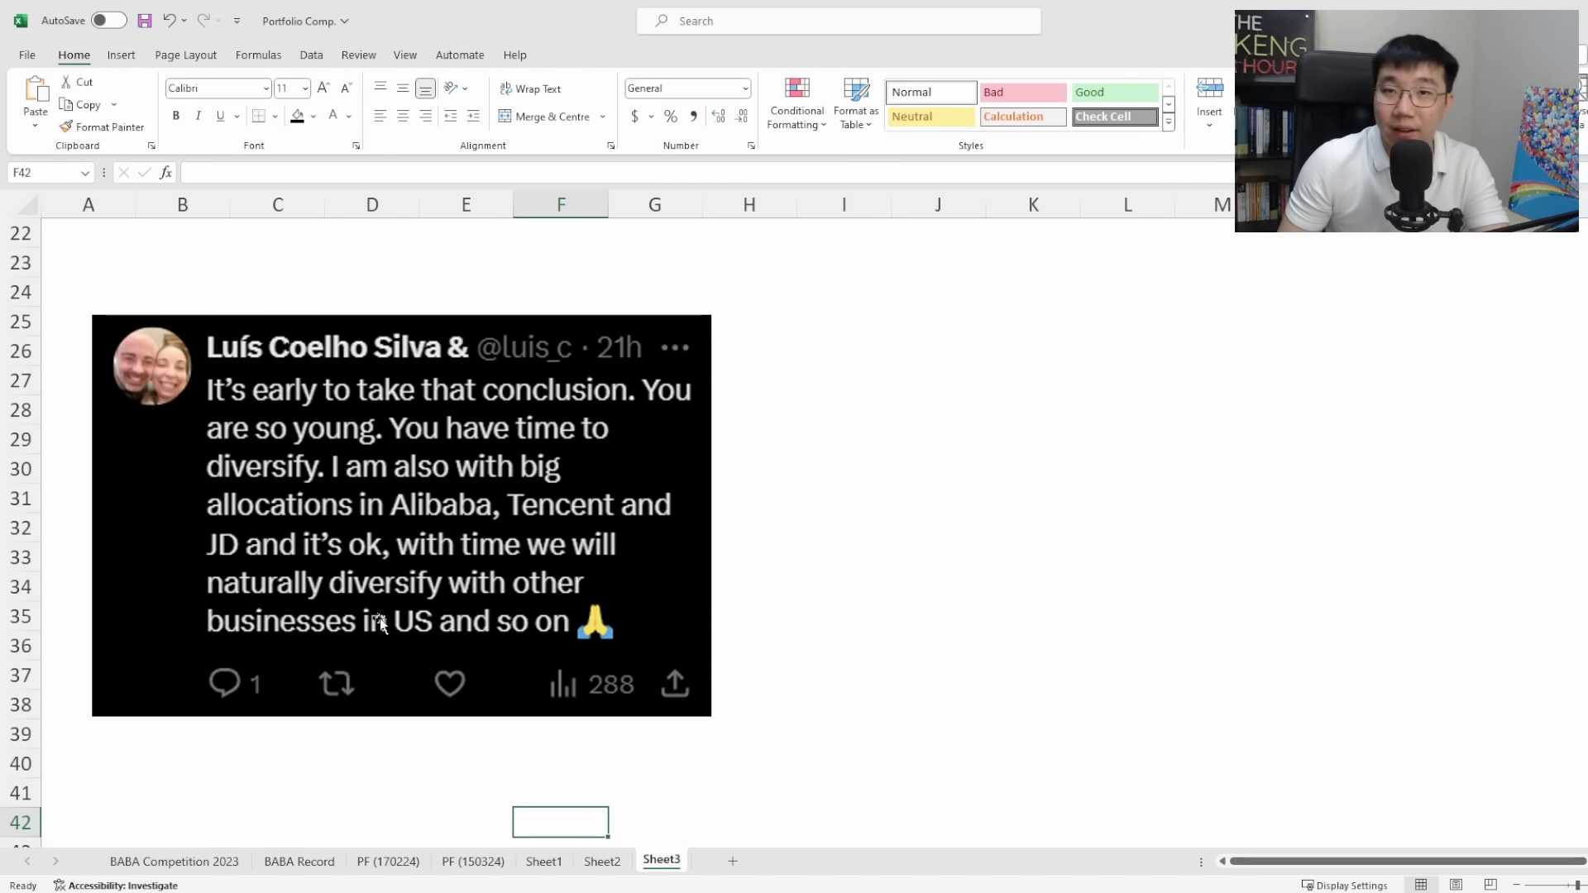
click(473, 861)
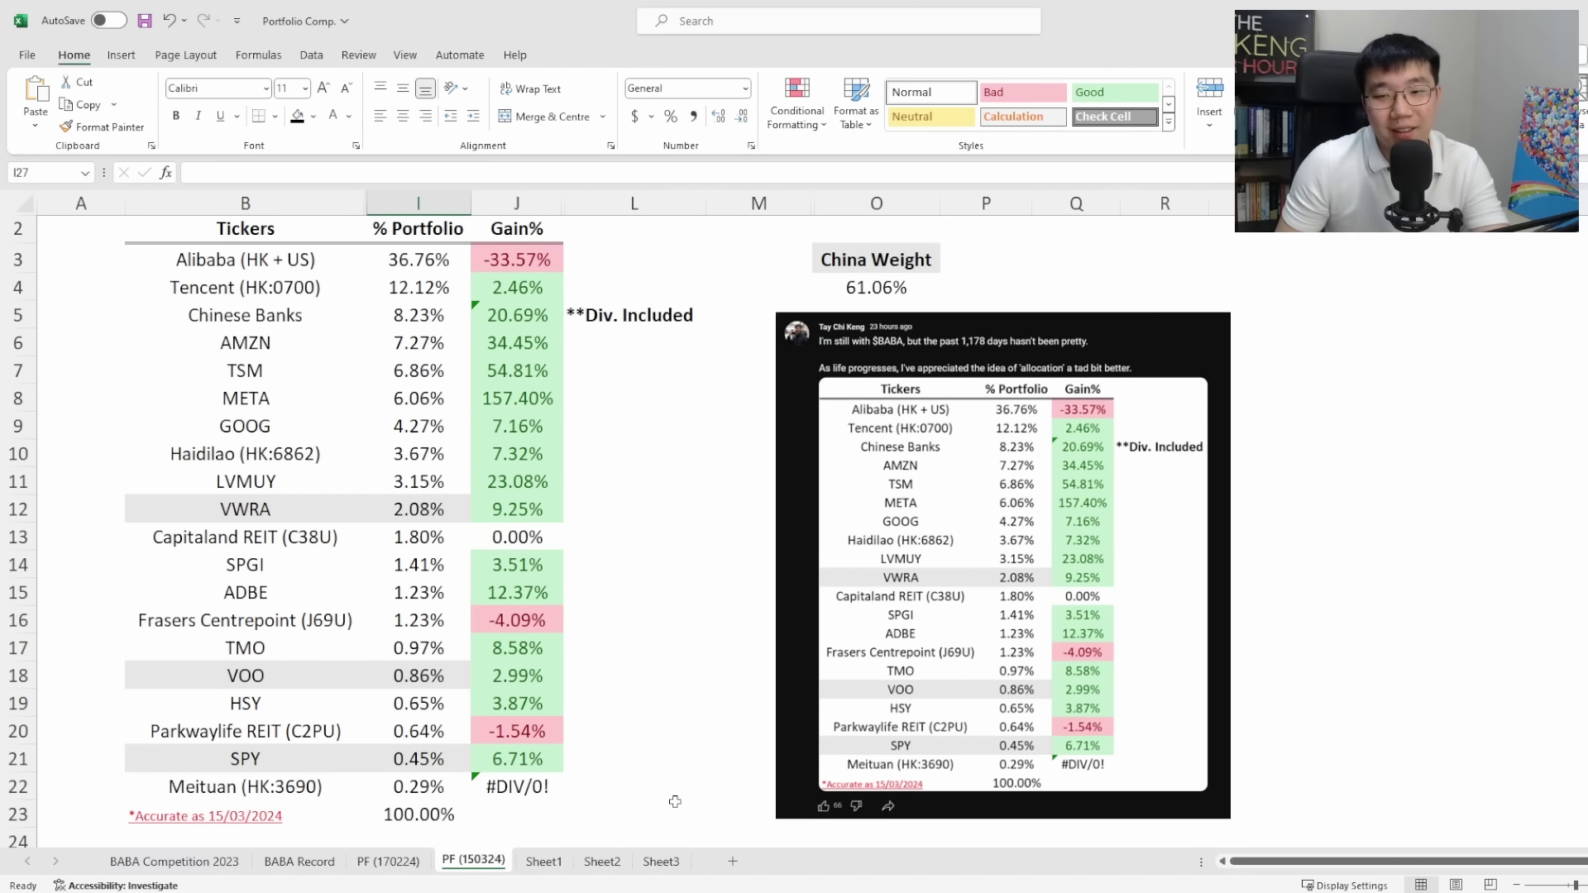
click(661, 861)
- Scroll Sheet3 down to the comment calling 0.29% Meituan and 0.86% VOO allocations too low
scroll(711, 663, down, 4)
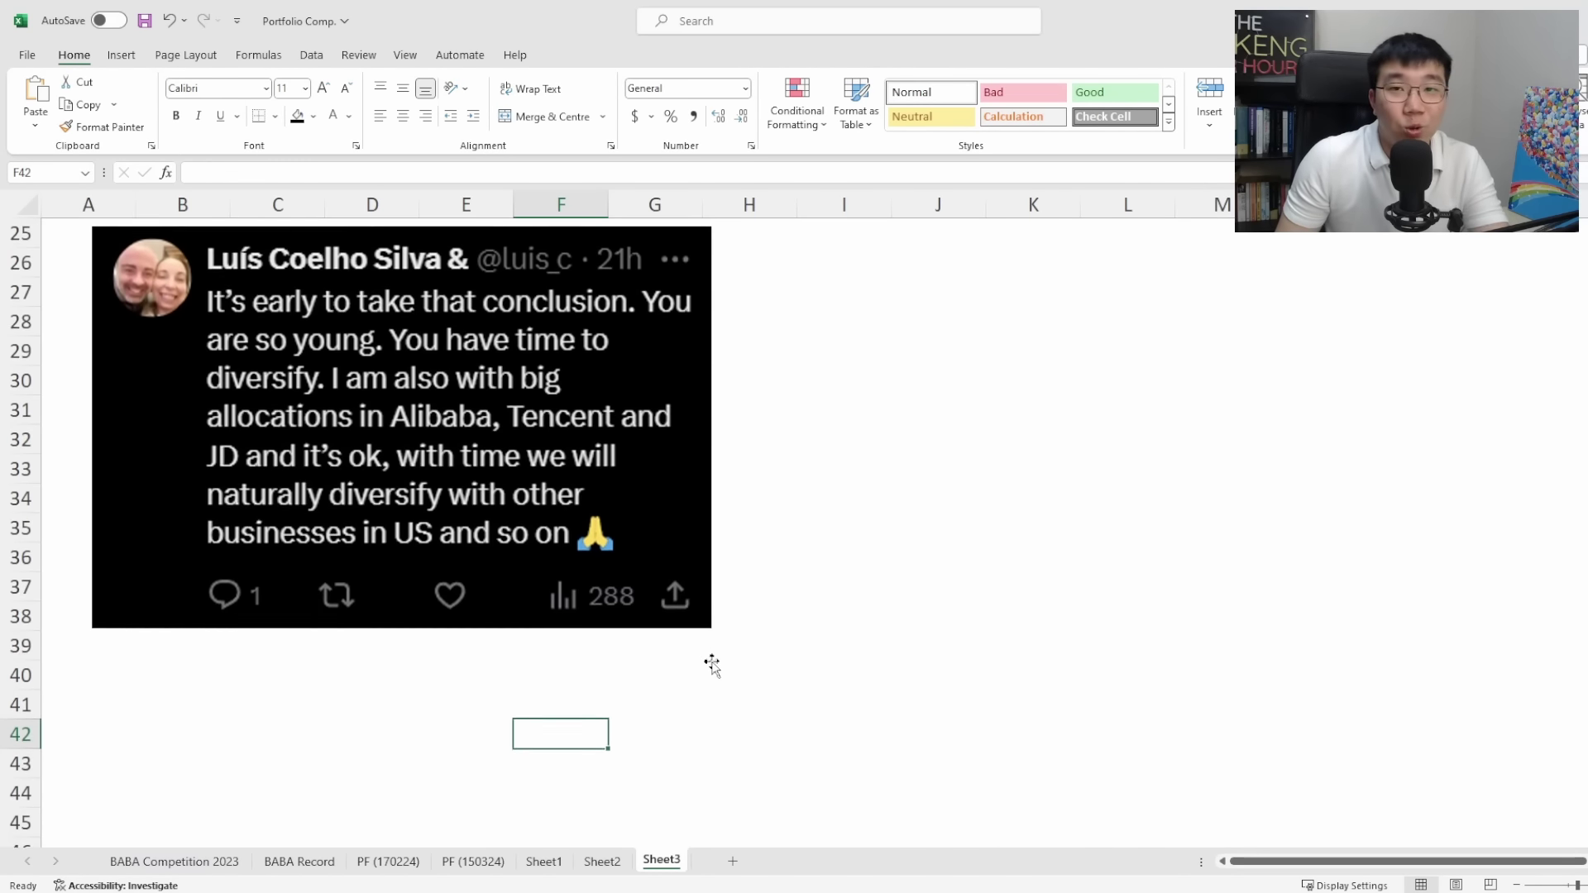
scroll(711, 663, down, 1)
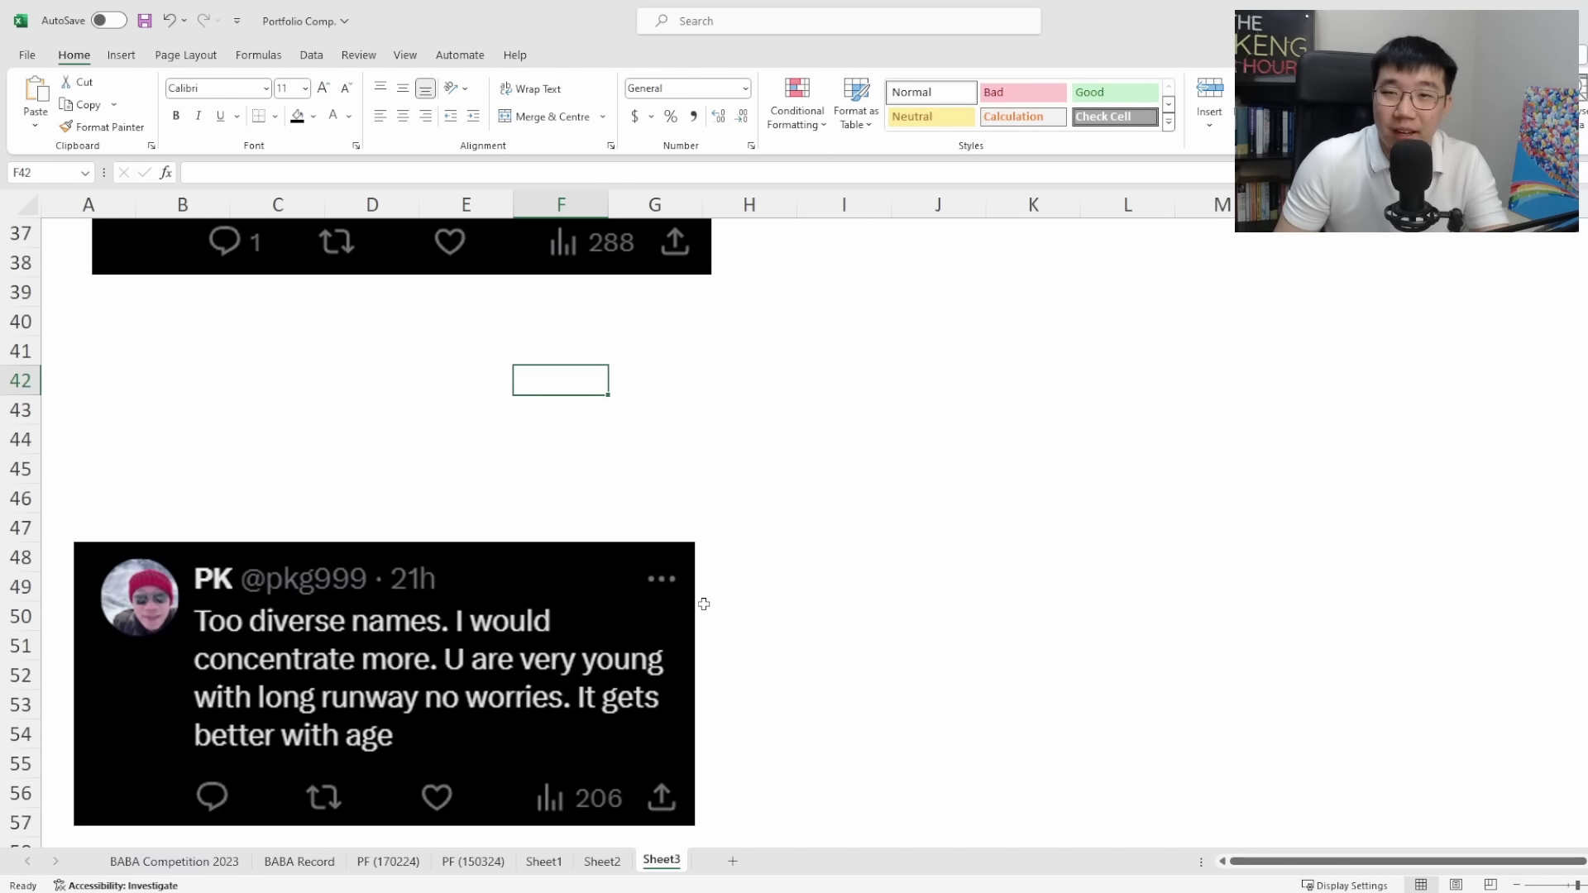
scroll(708, 583, down, 1)
scroll(708, 584, down, 2)
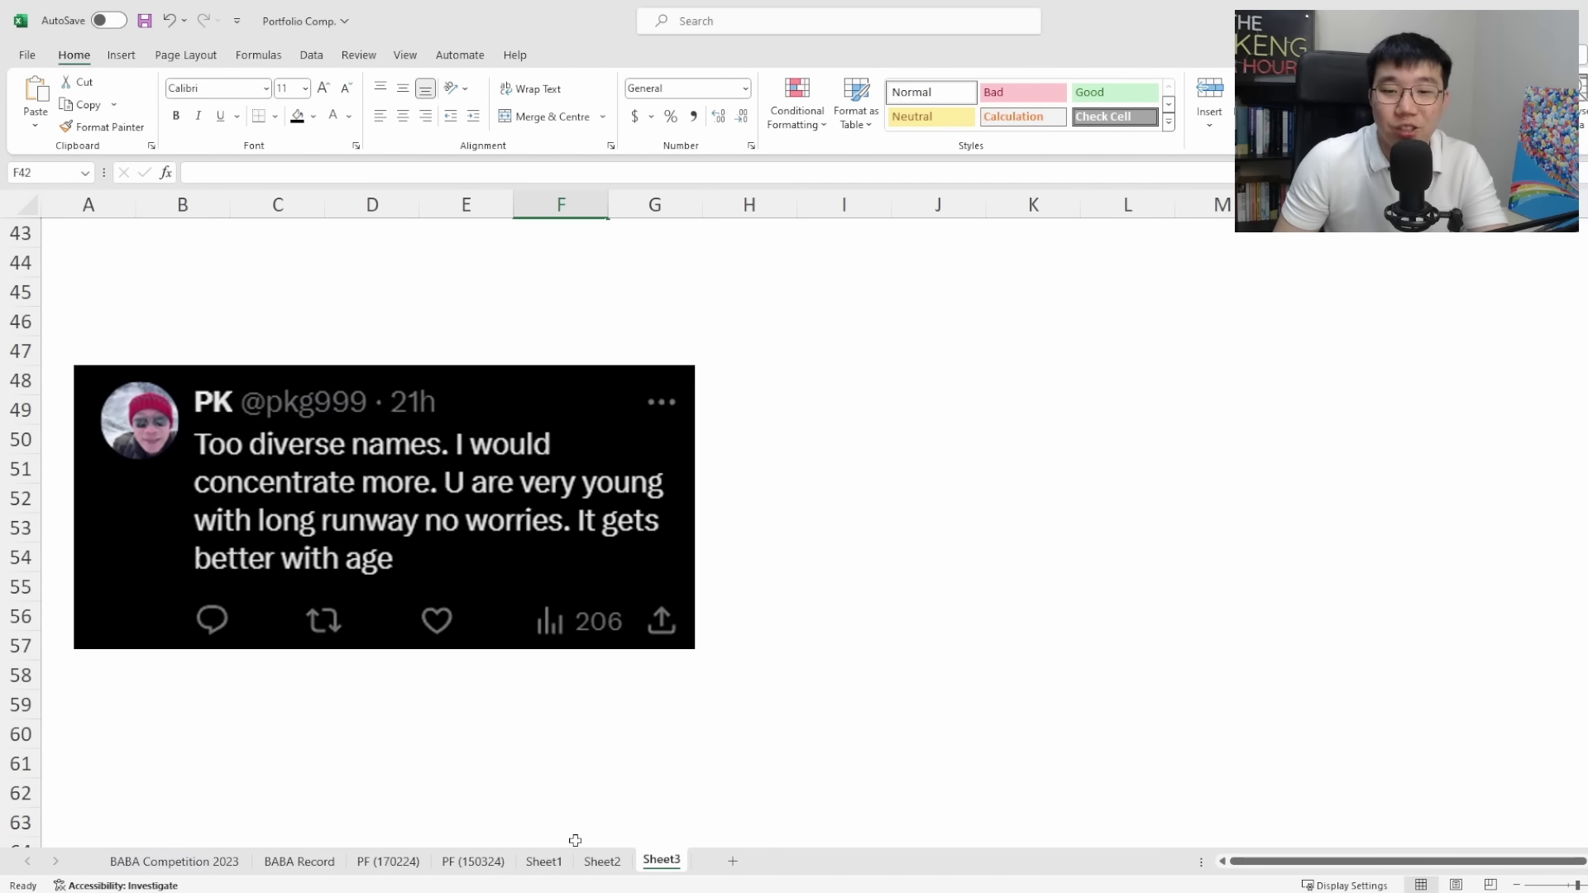
scroll(585, 745, down, 6)
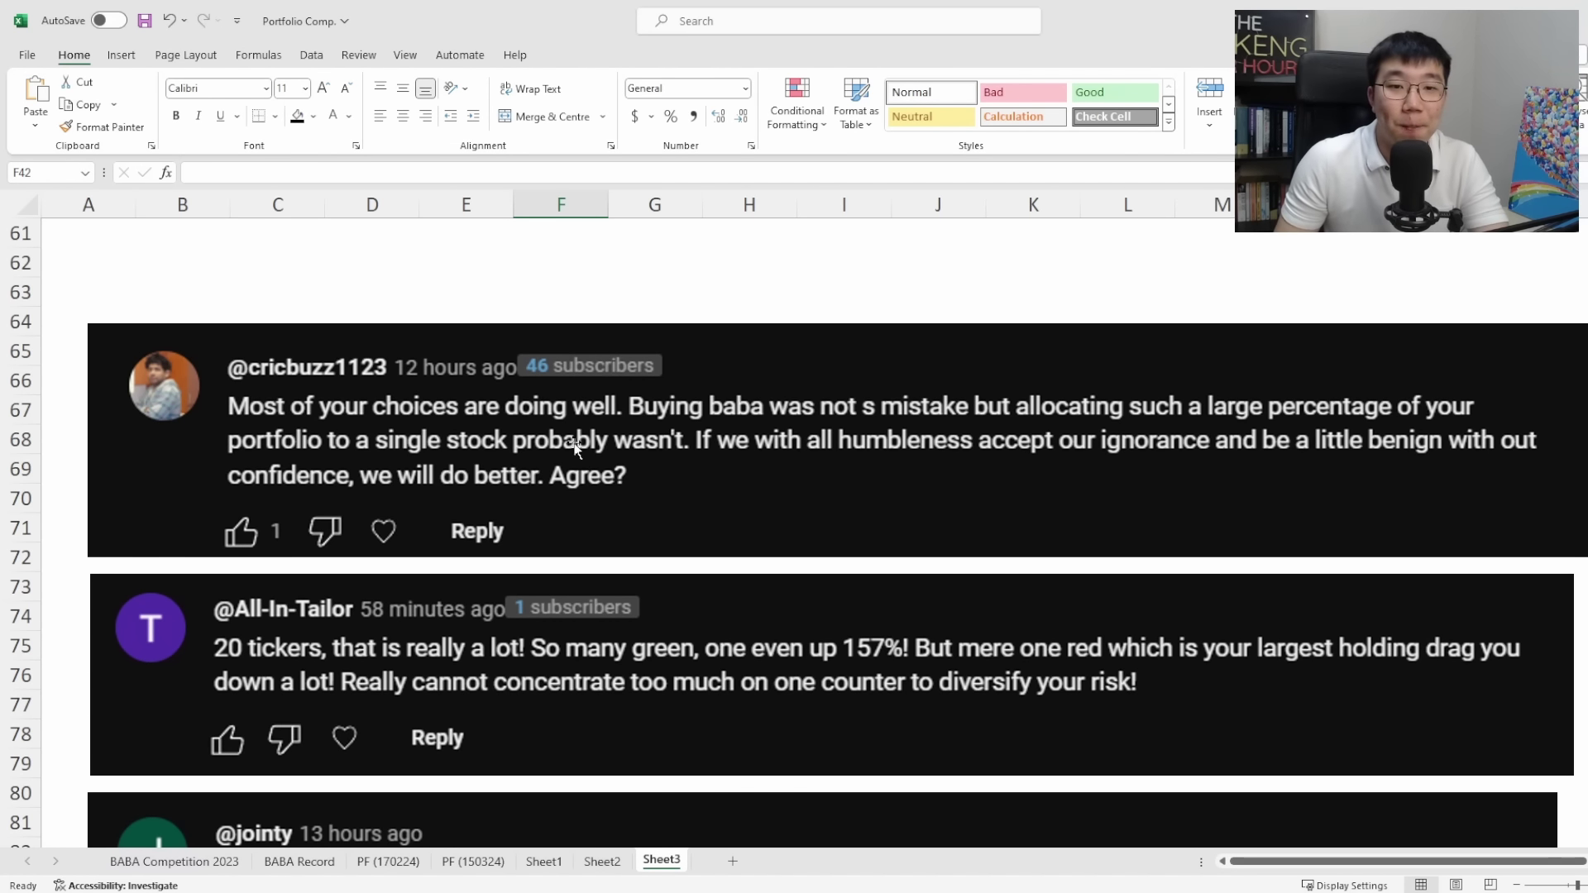
scroll(364, 414, down, 1)
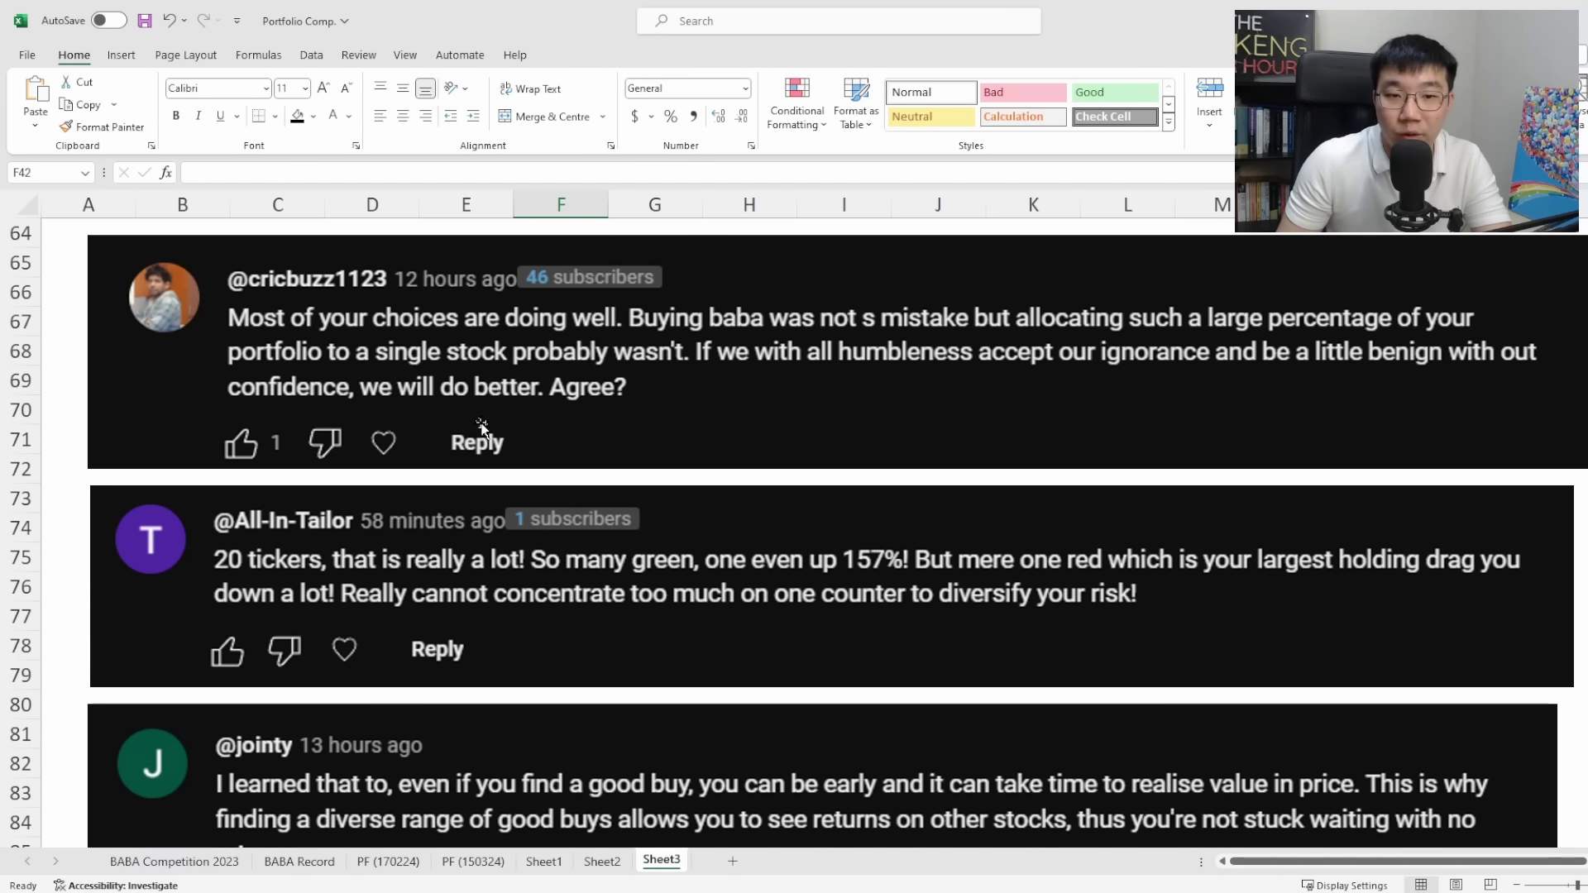
scroll(481, 425, down, 2)
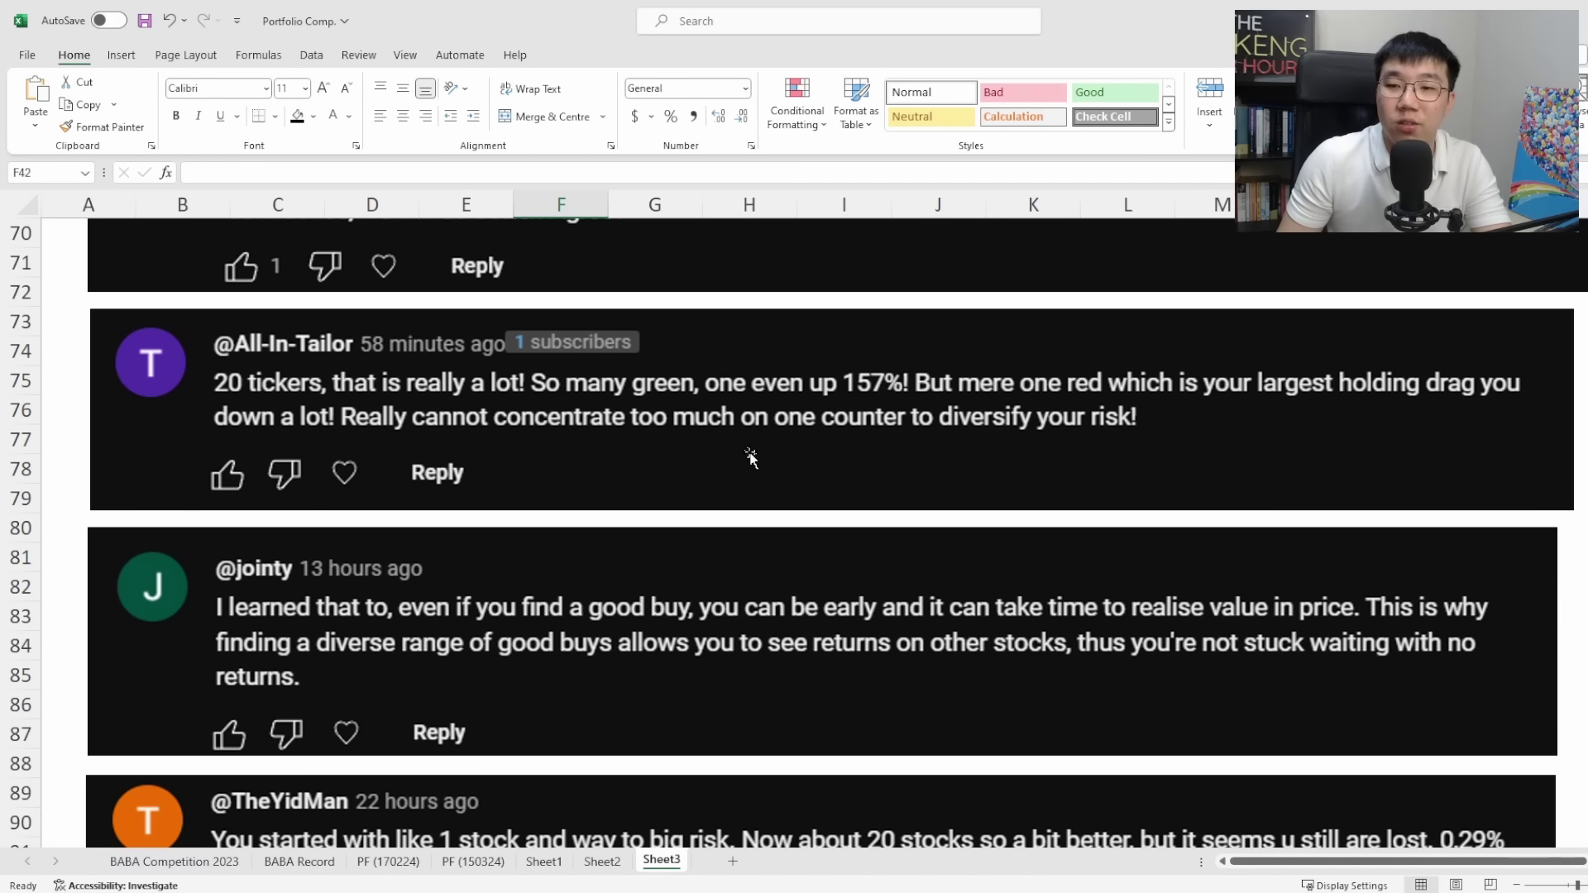
scroll(1091, 451, down, 2)
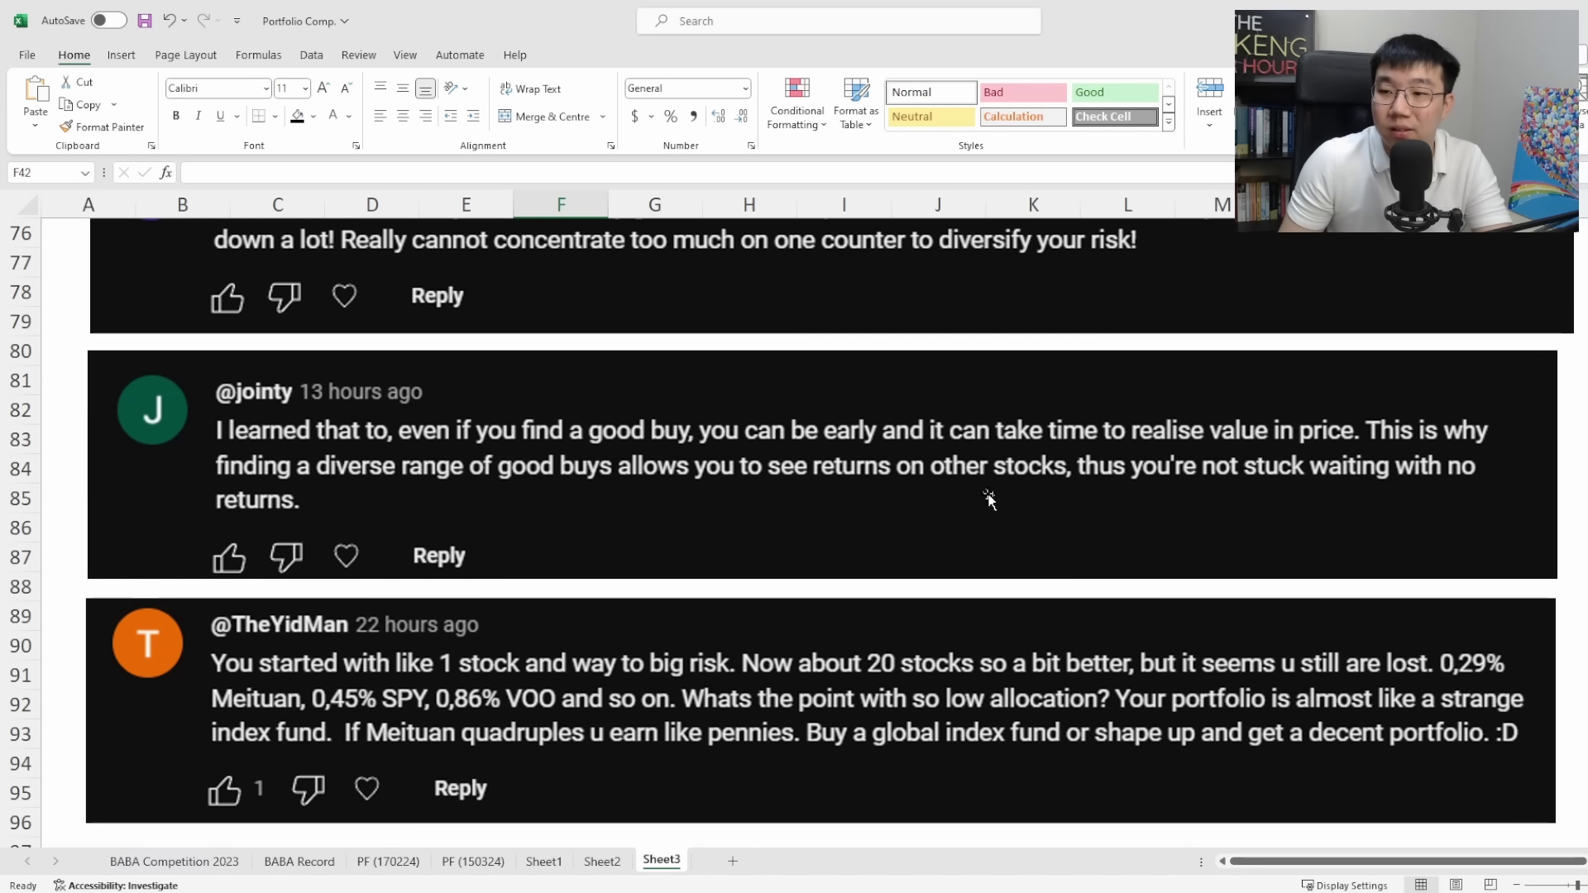
- Scroll Sheet3 slightly, then switch to the PF (150324) holdings sheet
scroll(447, 533, down, 3)
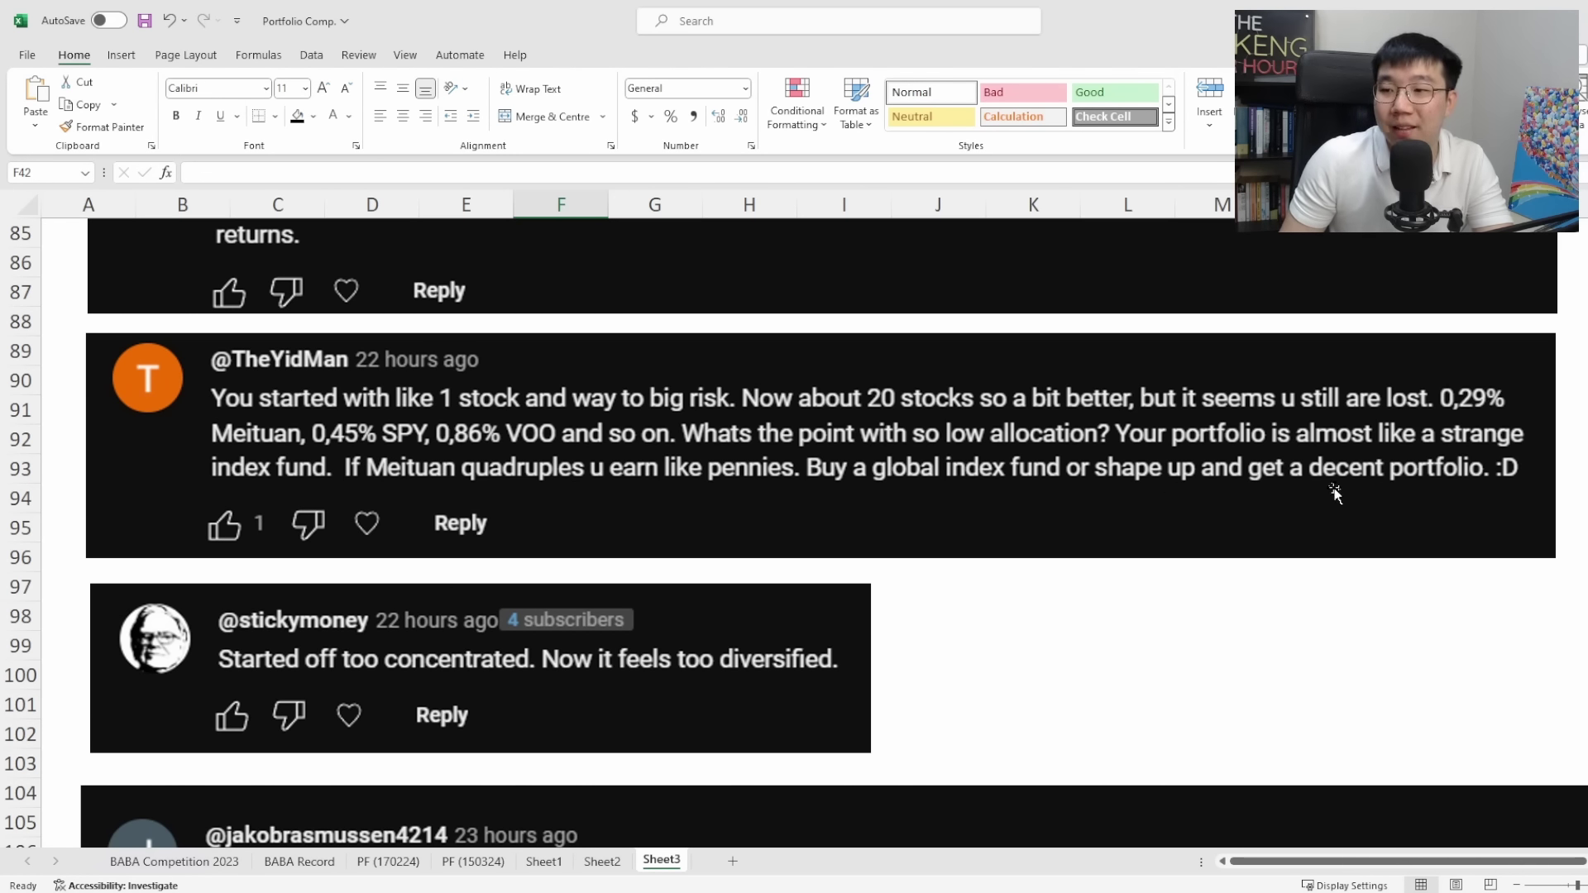
scroll(1237, 535, up, 1)
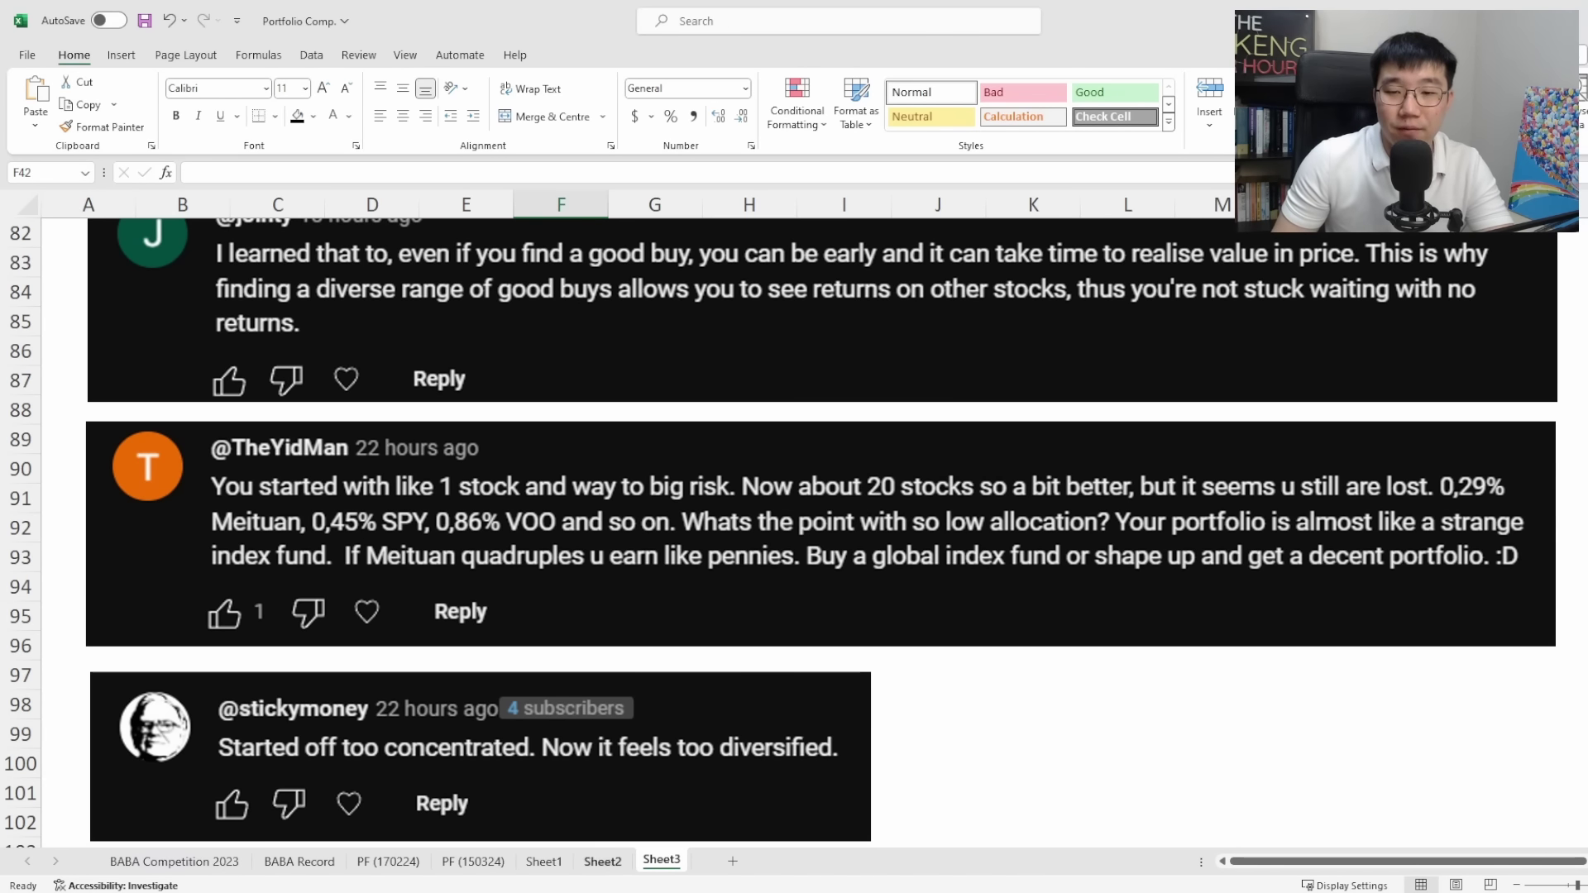
click(484, 860)
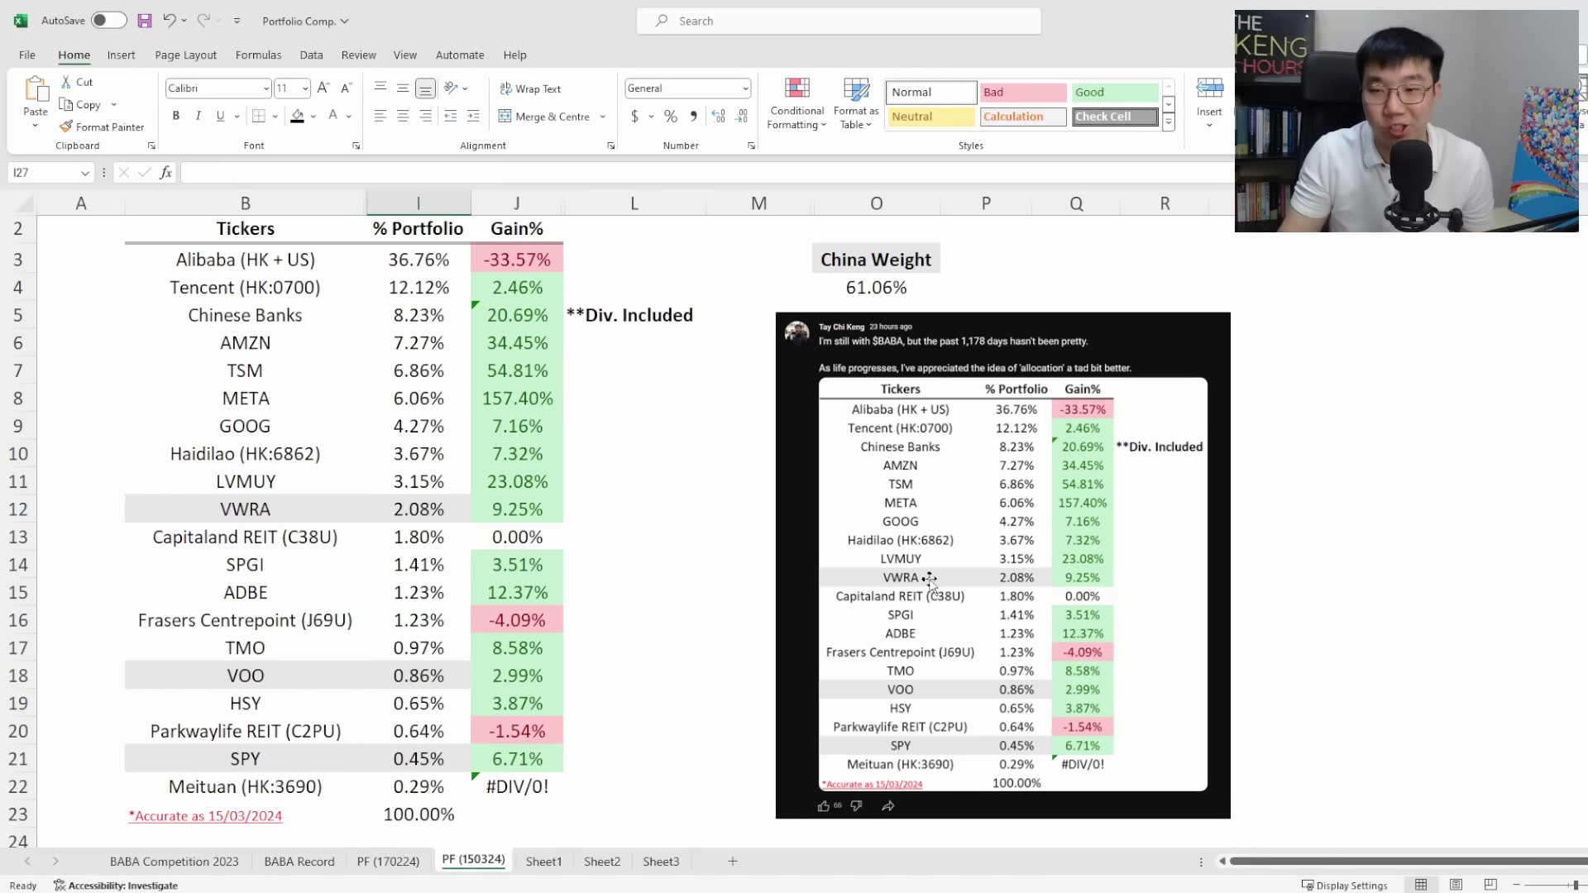
click(661, 860)
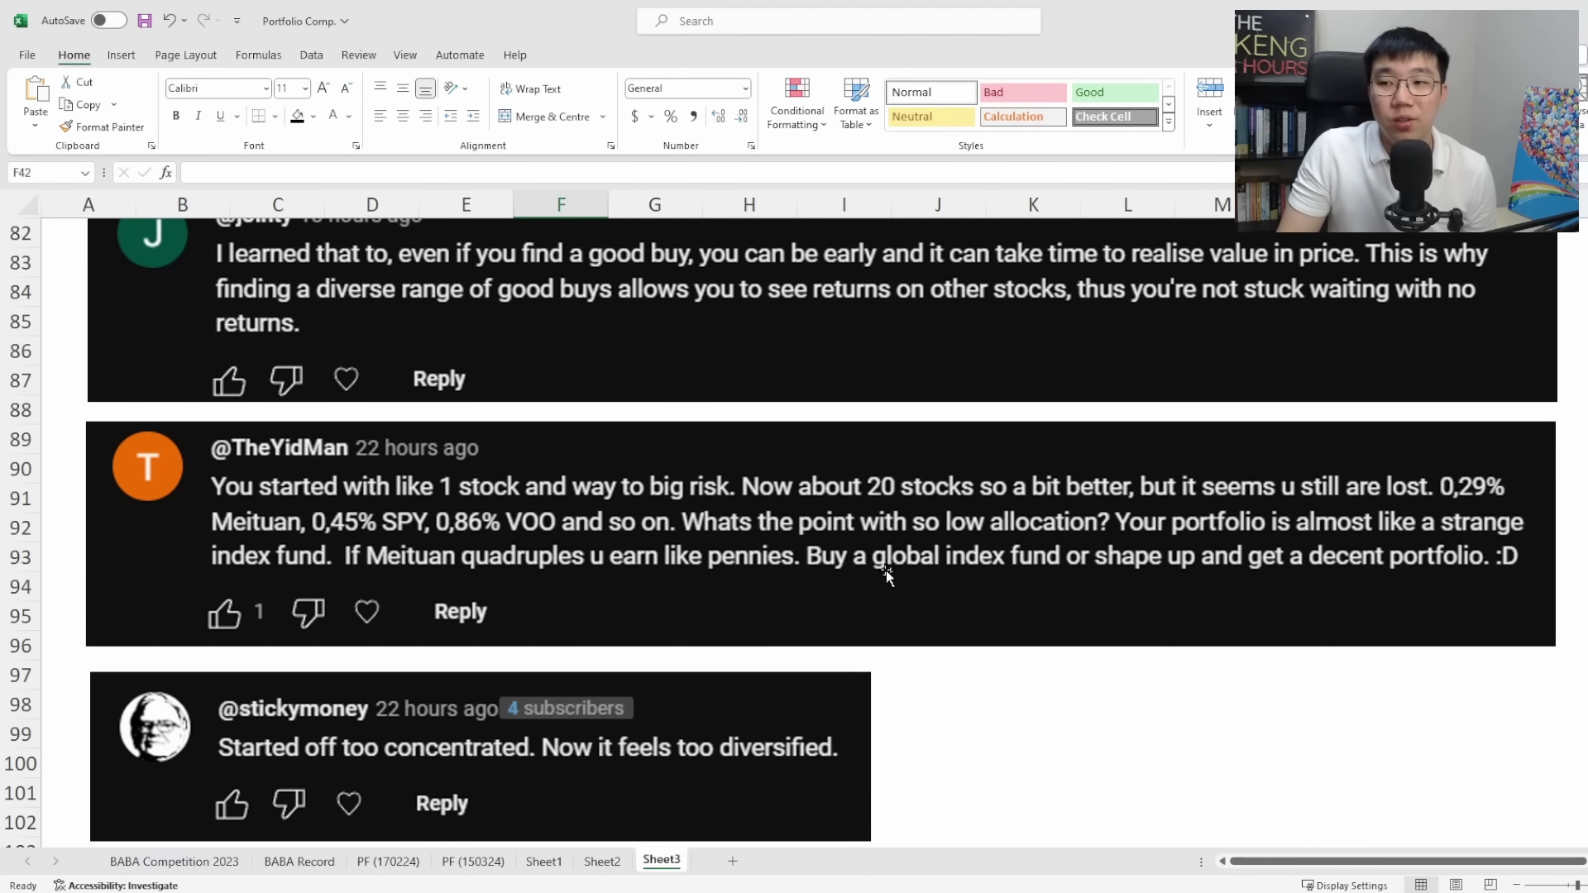
scroll(609, 765, down, 1)
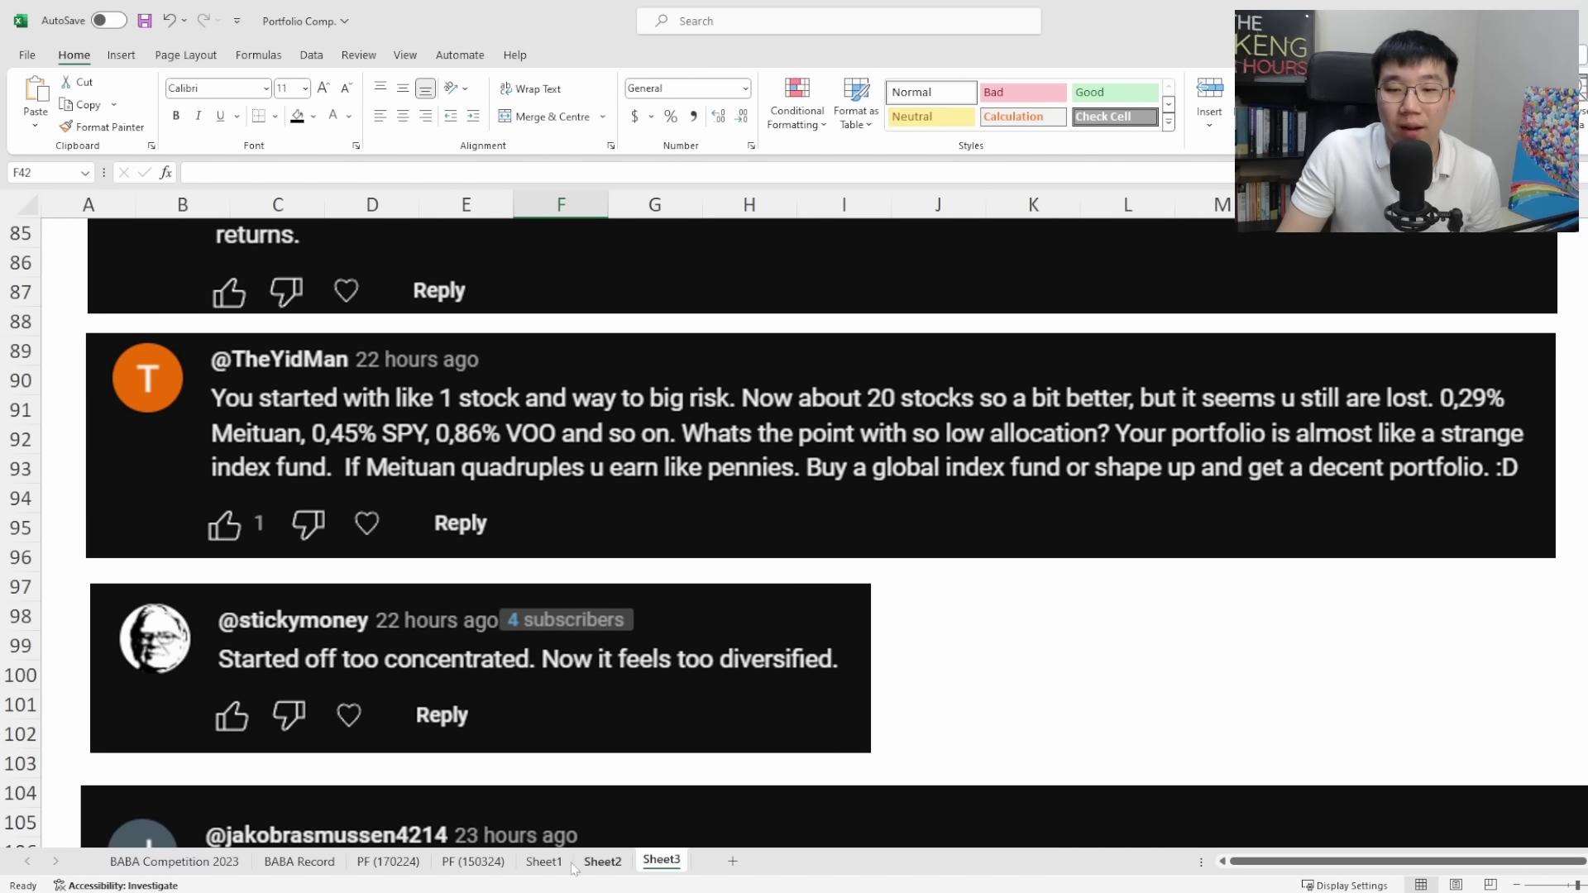
click(473, 860)
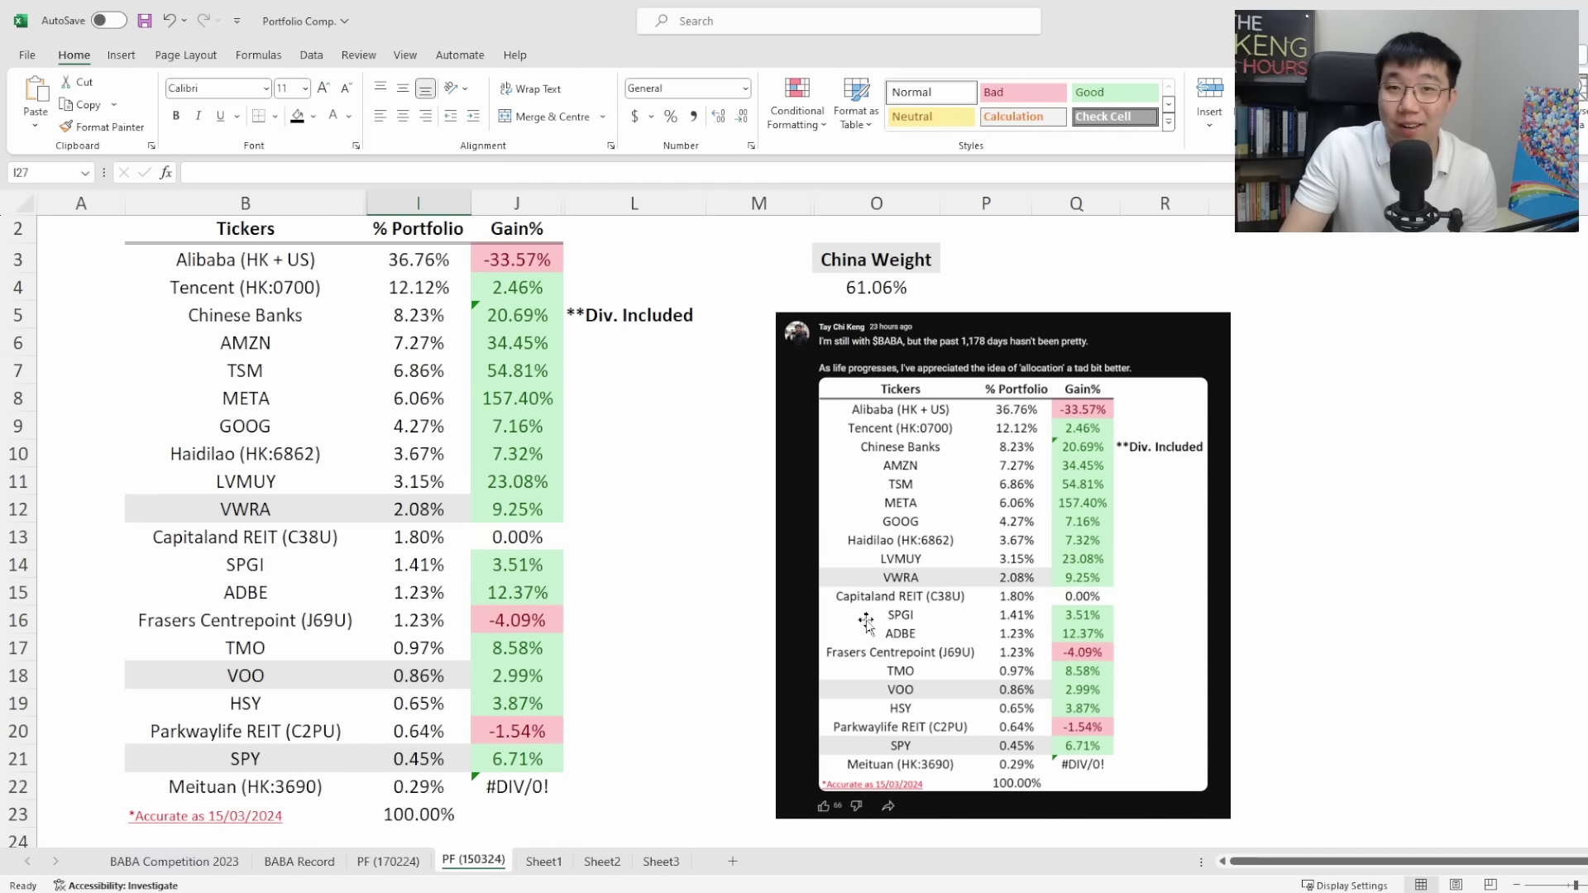
click(662, 861)
scroll(674, 668, down, 3)
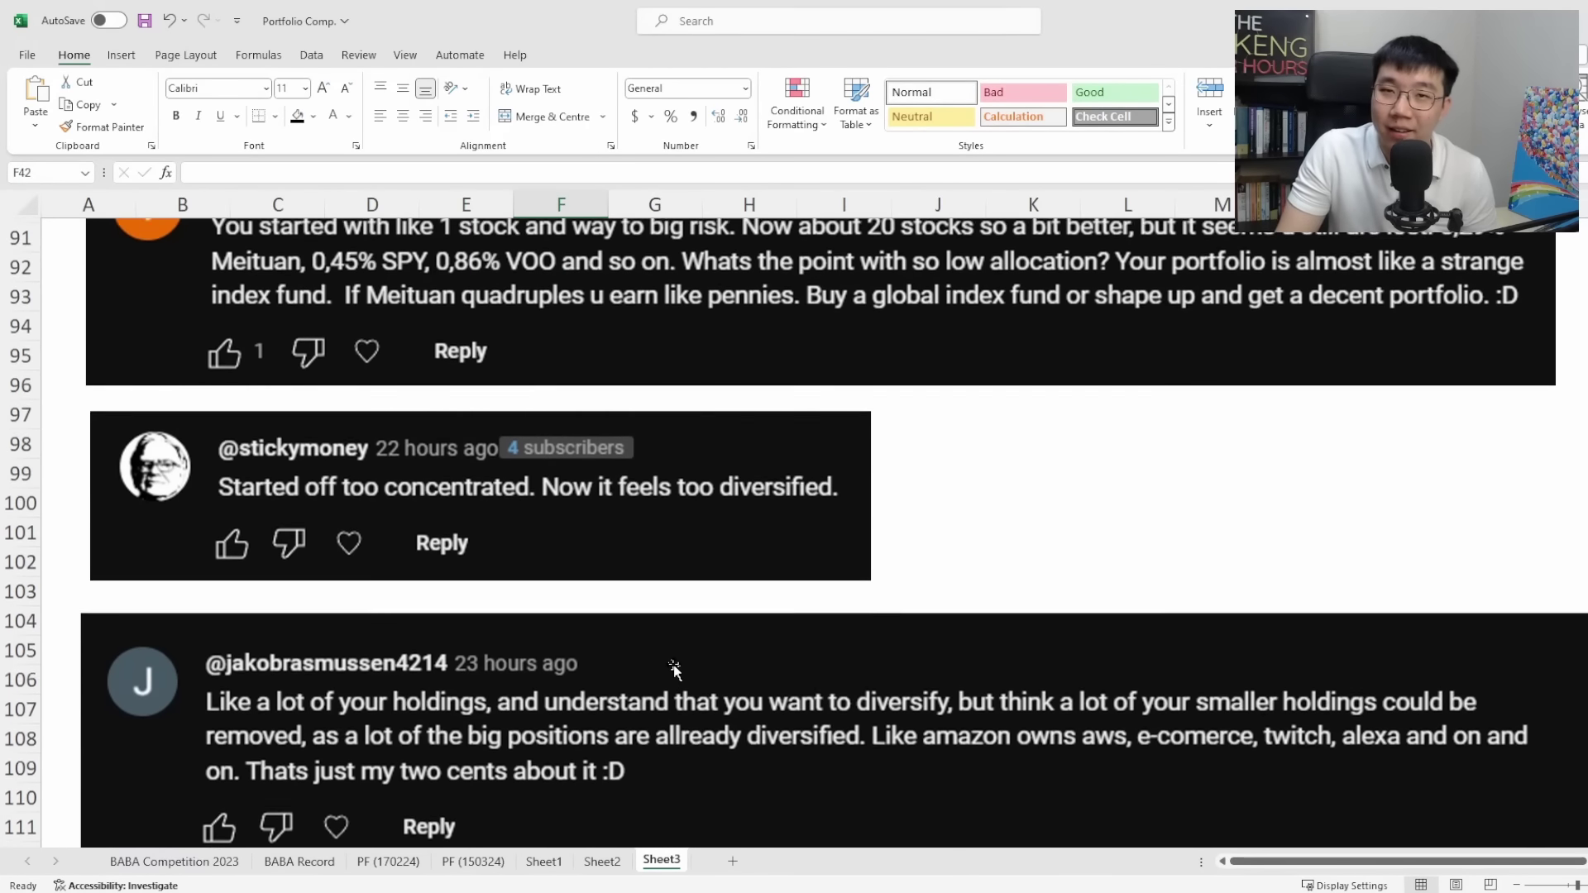
scroll(674, 668, down, 2)
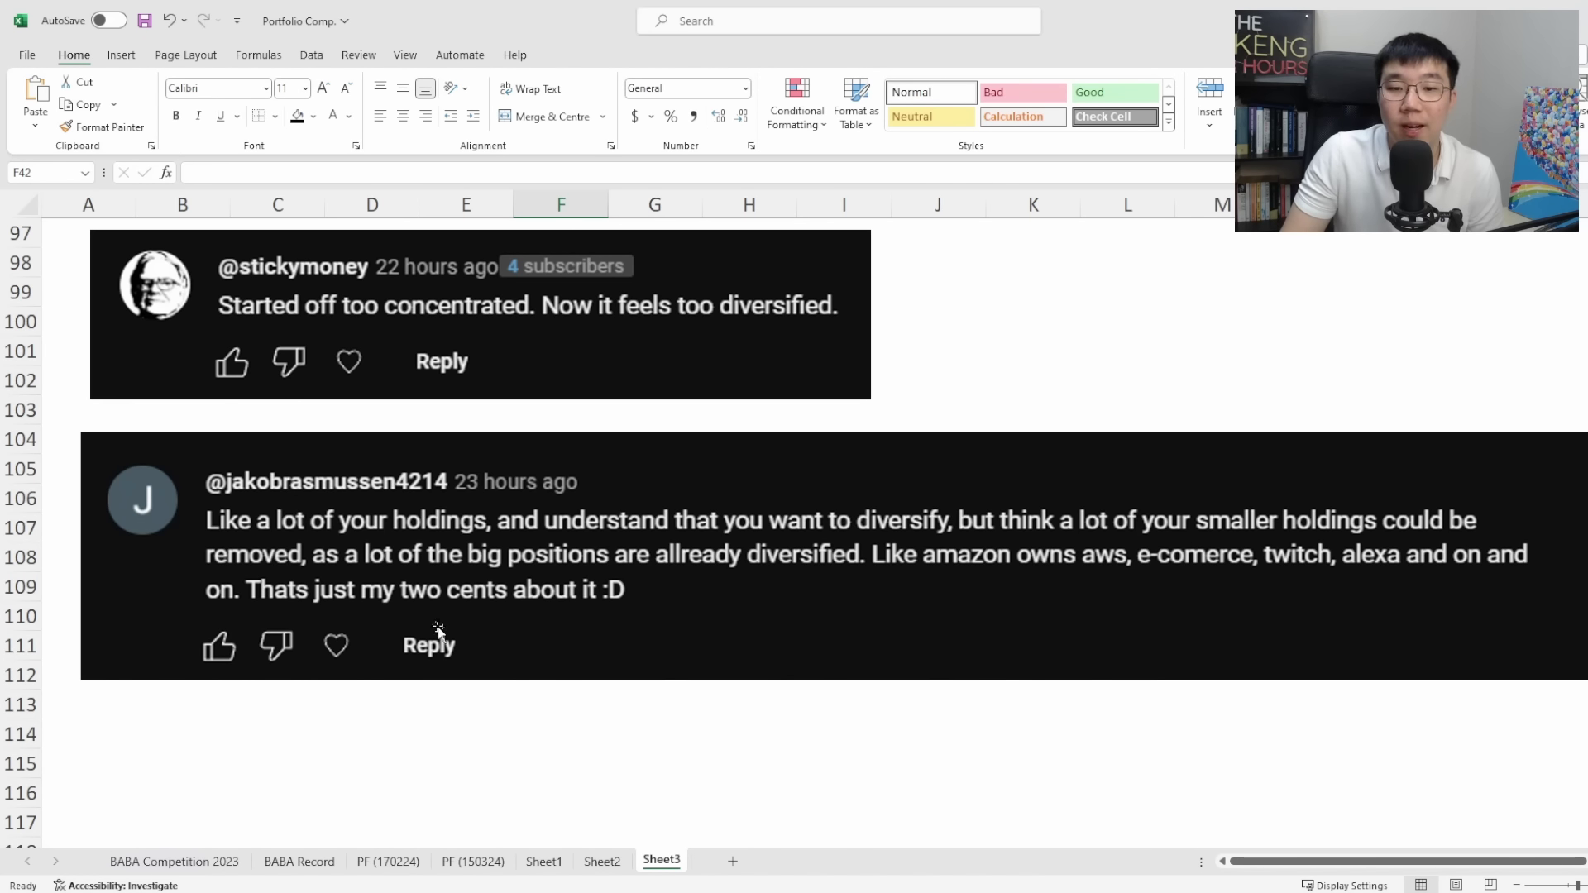
click(496, 861)
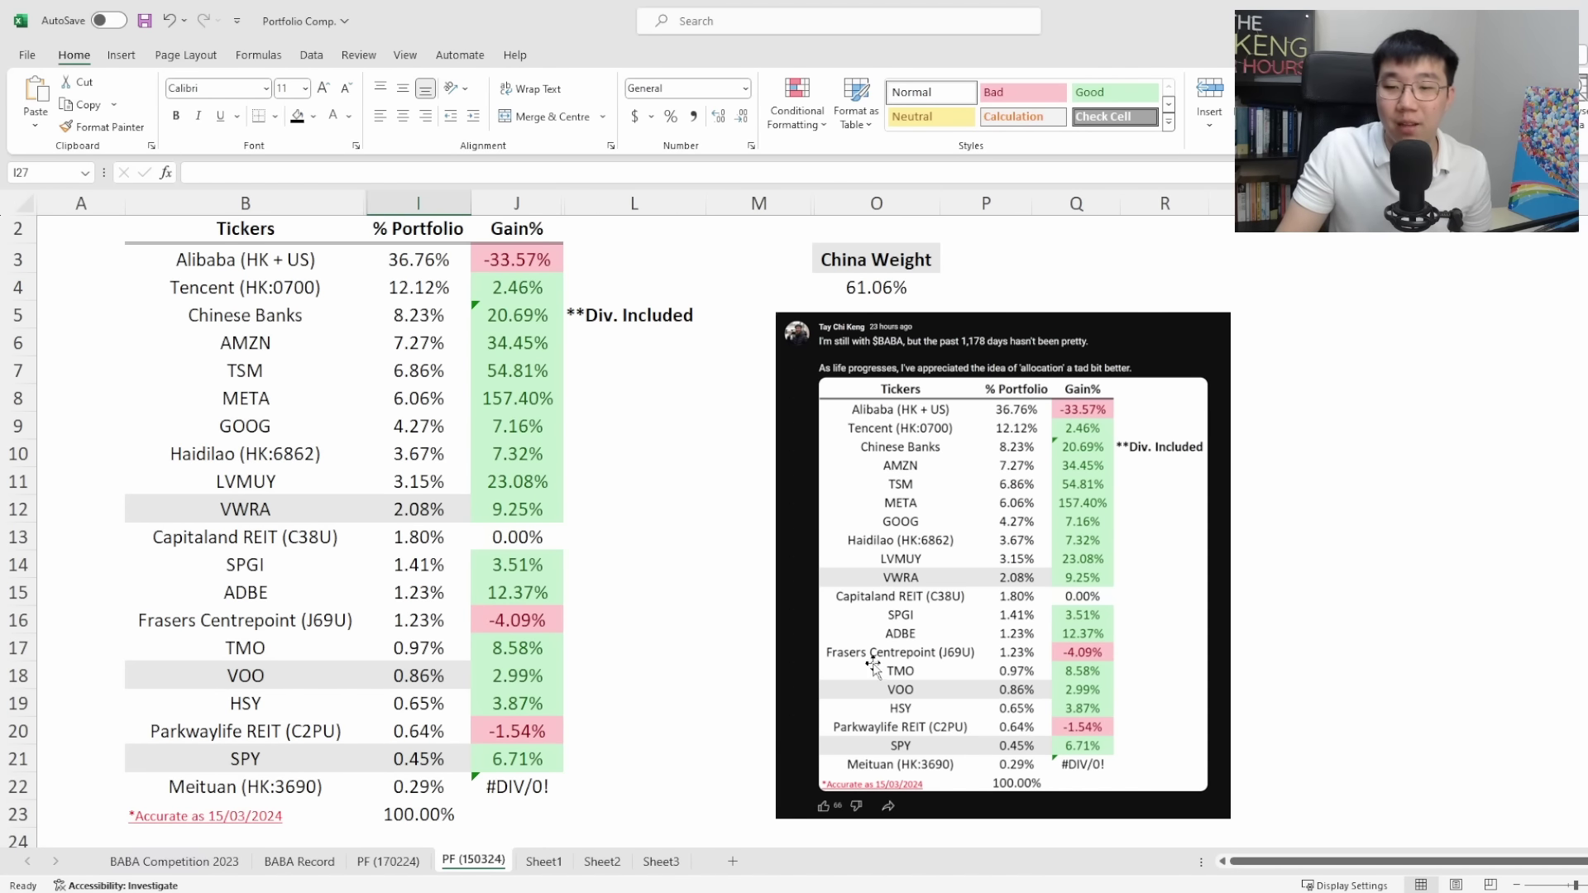
click(658, 861)
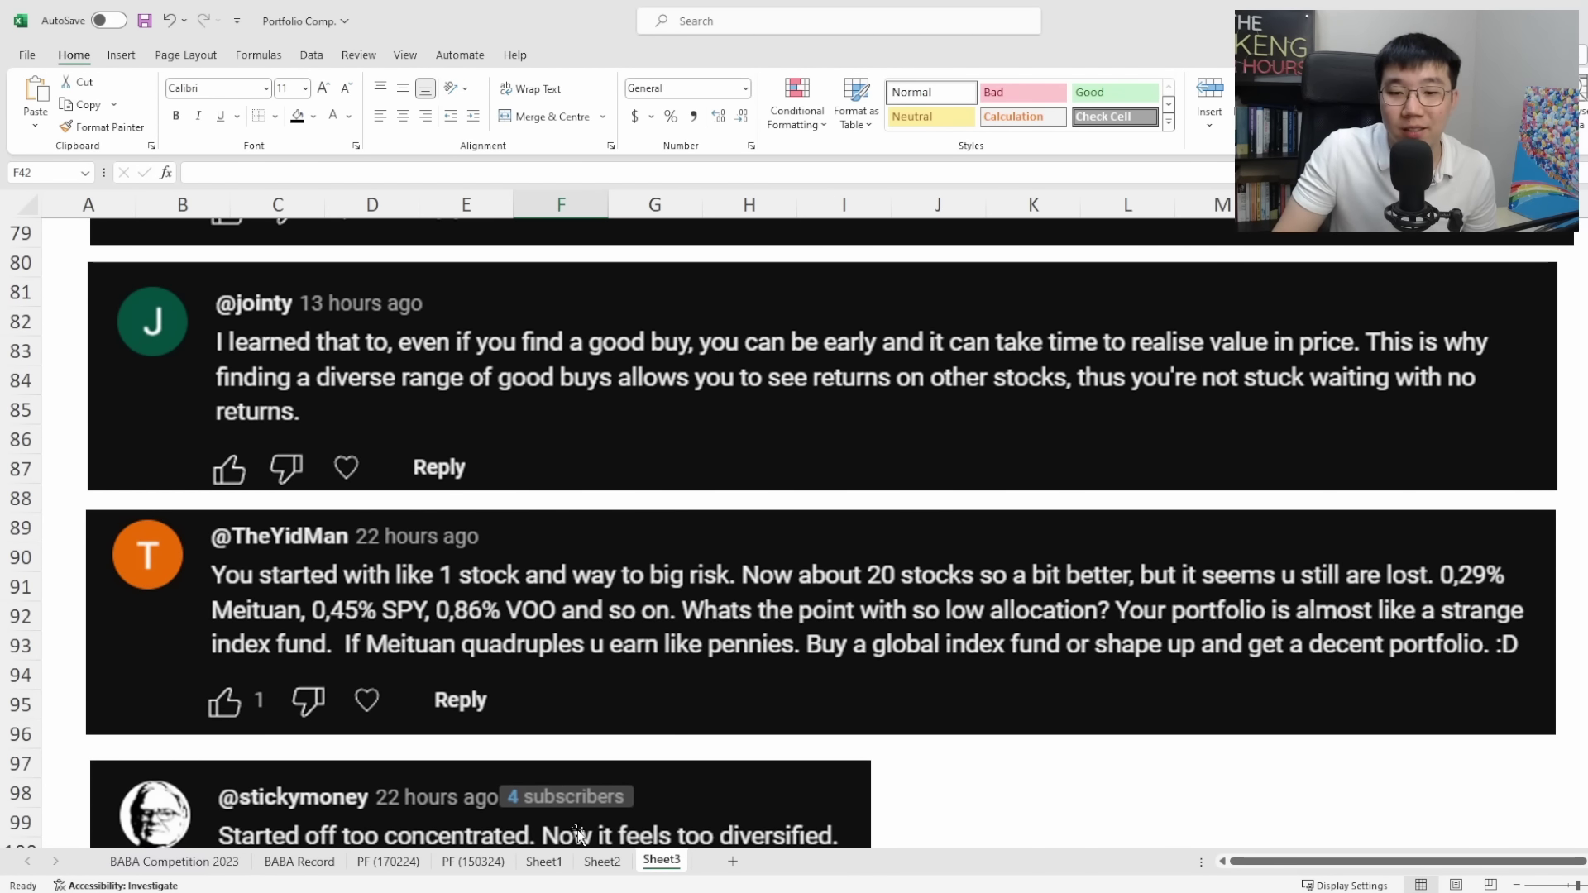
click(484, 862)
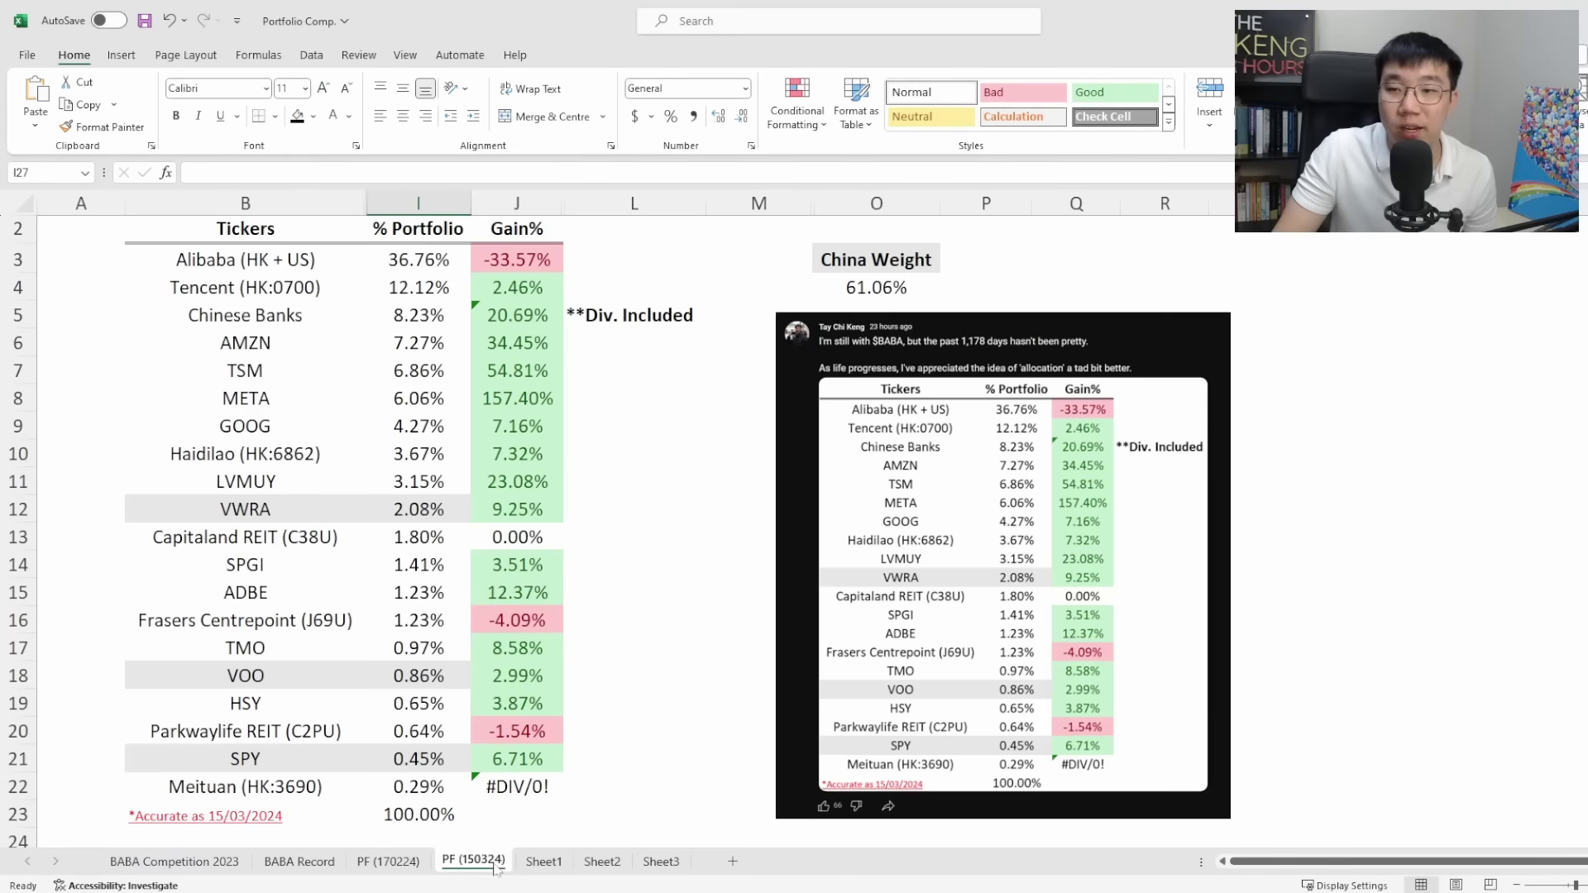
click(659, 861)
- Scroll Sheet3 down to the comment warning BABA was bought too early
scroll(466, 647, down, 15)
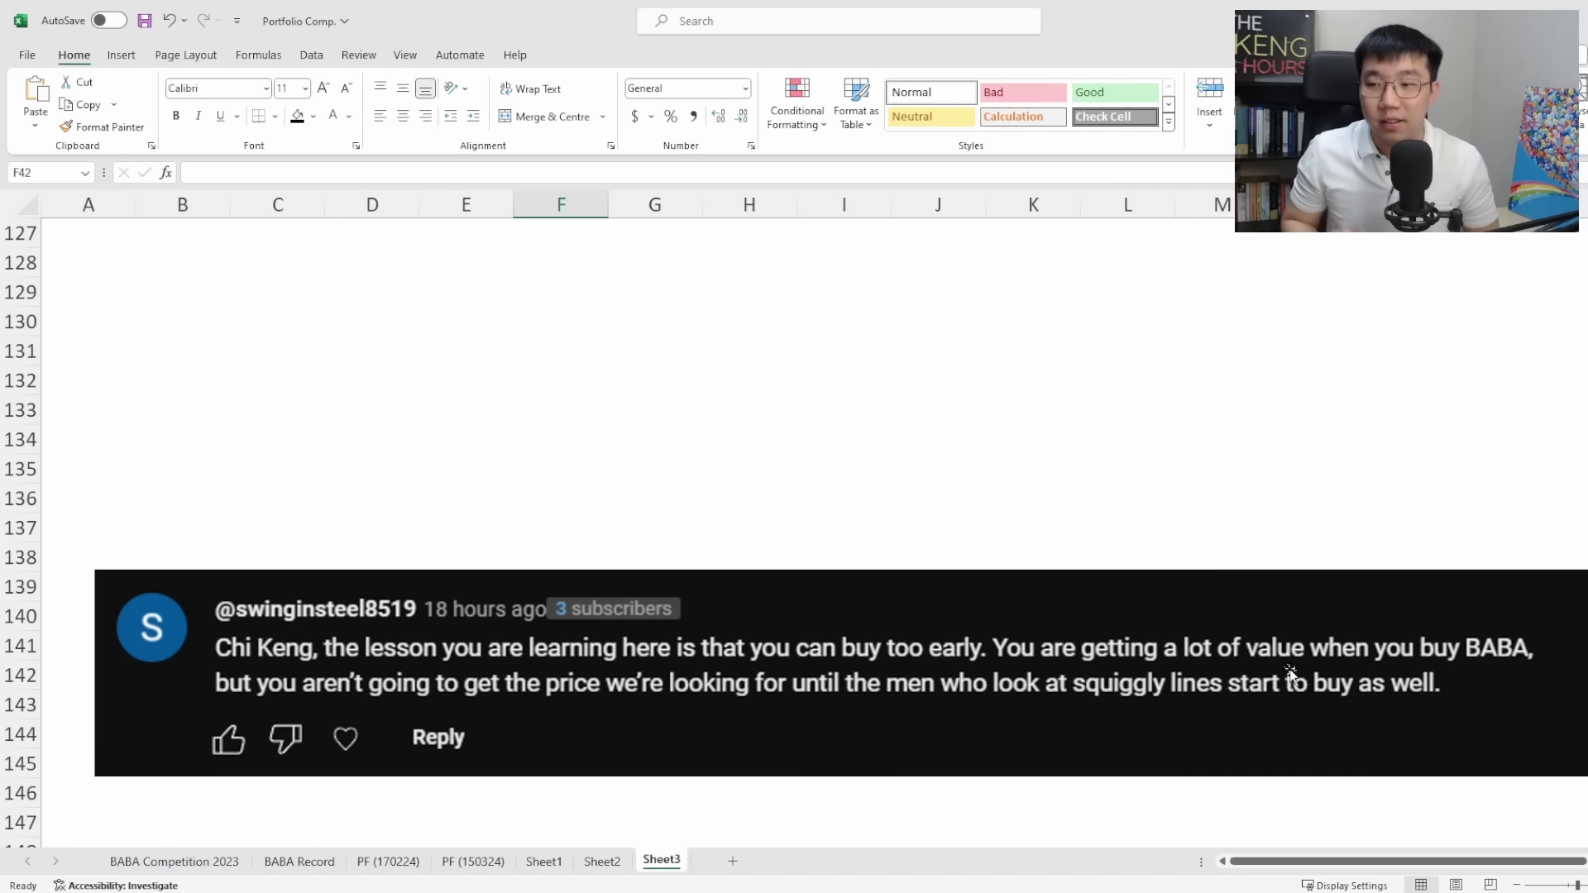
scroll(1290, 672, down, 6)
- Scroll Sheet3 back up to show the Chinese banks question and the BABA-too-early comment
scroll(546, 662, up, 1)
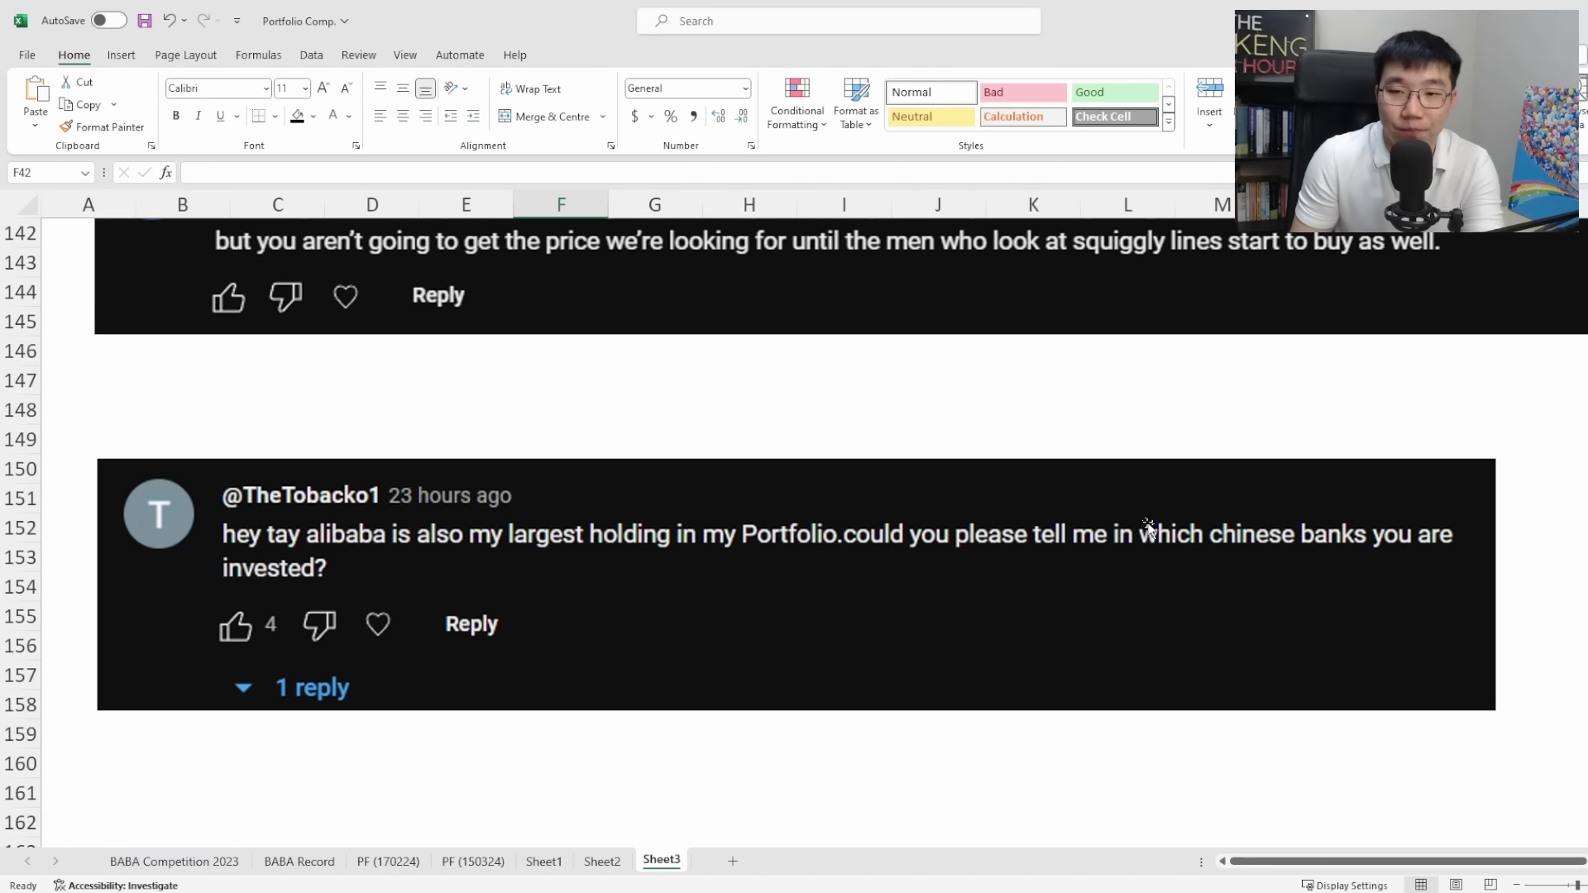
scroll(856, 593, up, 1)
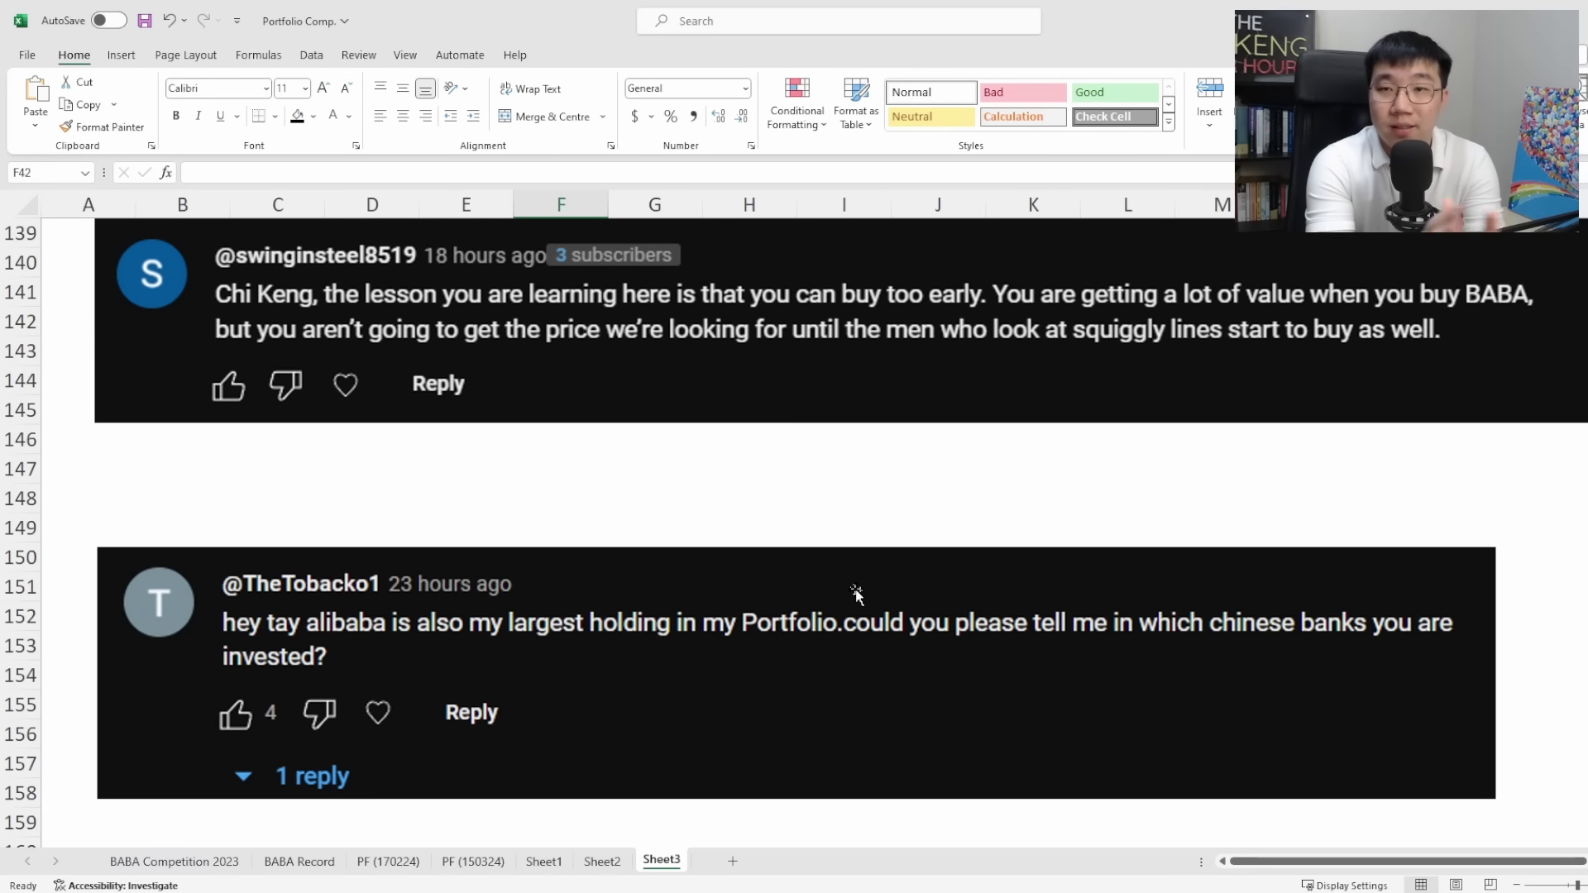